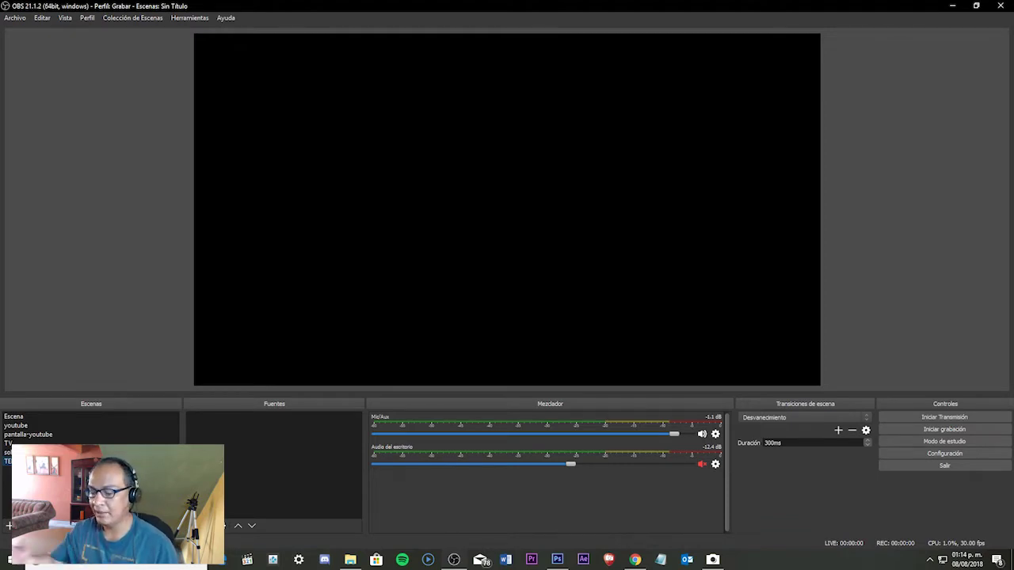
- Switch to Photoshop and create a 1280 x 720 px document at 70 pixels/inch, with the Character settings collapsed
click(556, 555)
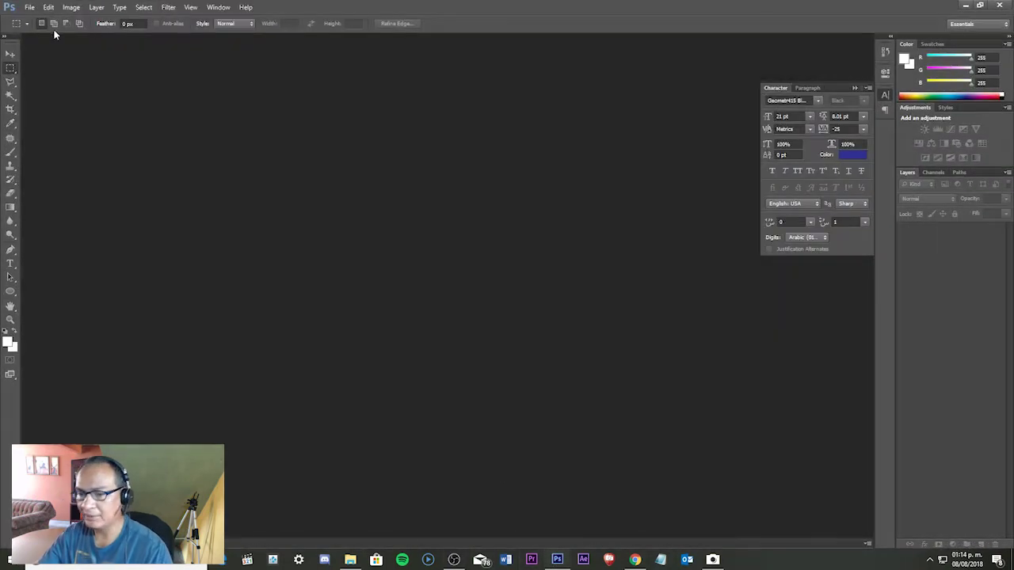
click(29, 7)
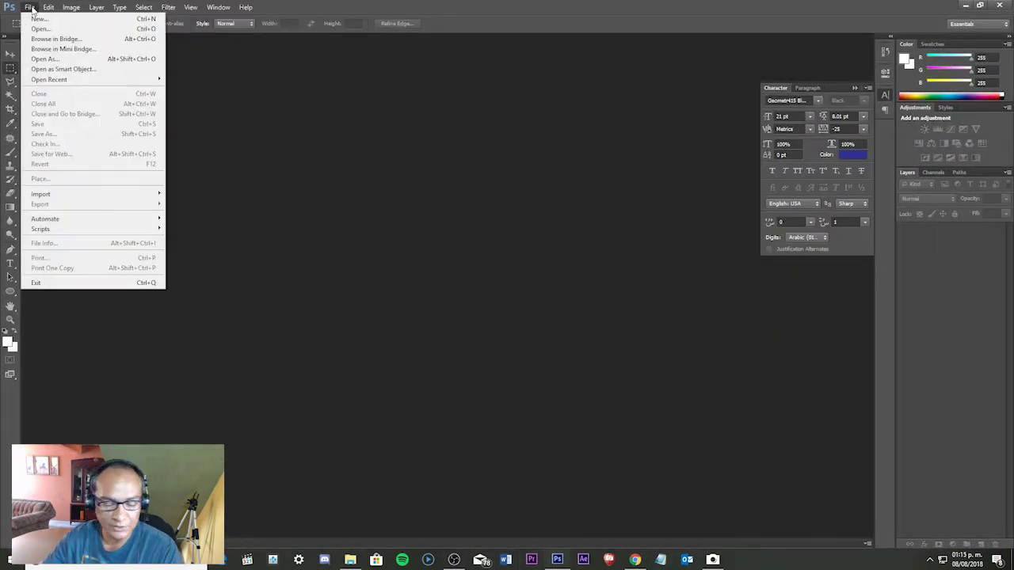
click(40, 18)
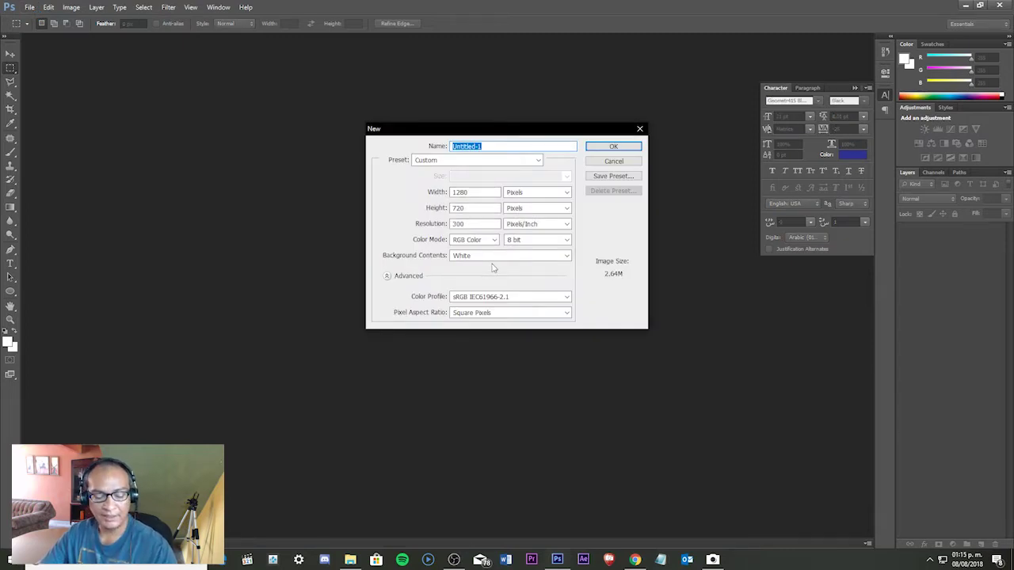
double_click(476, 226)
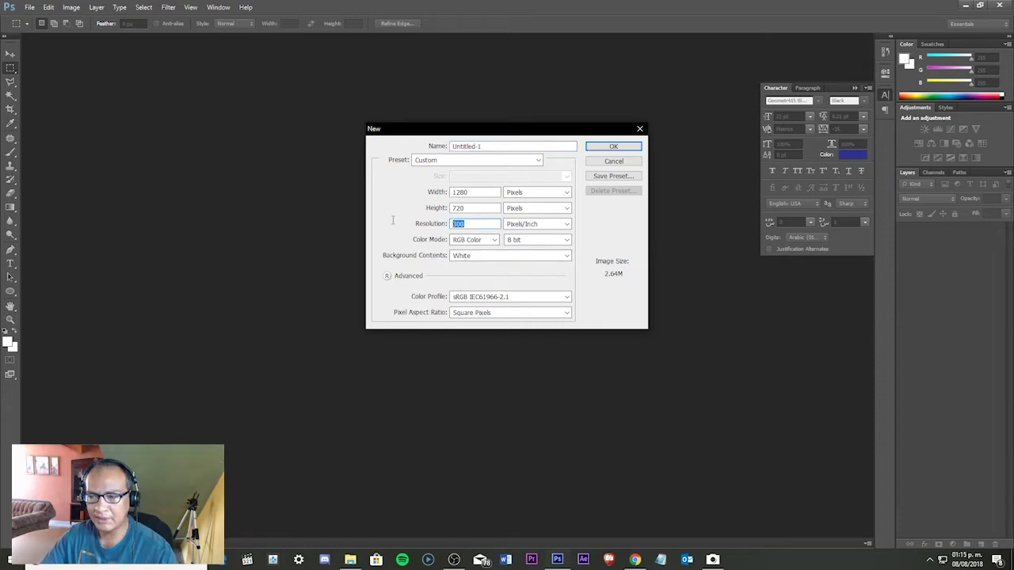
text(70)
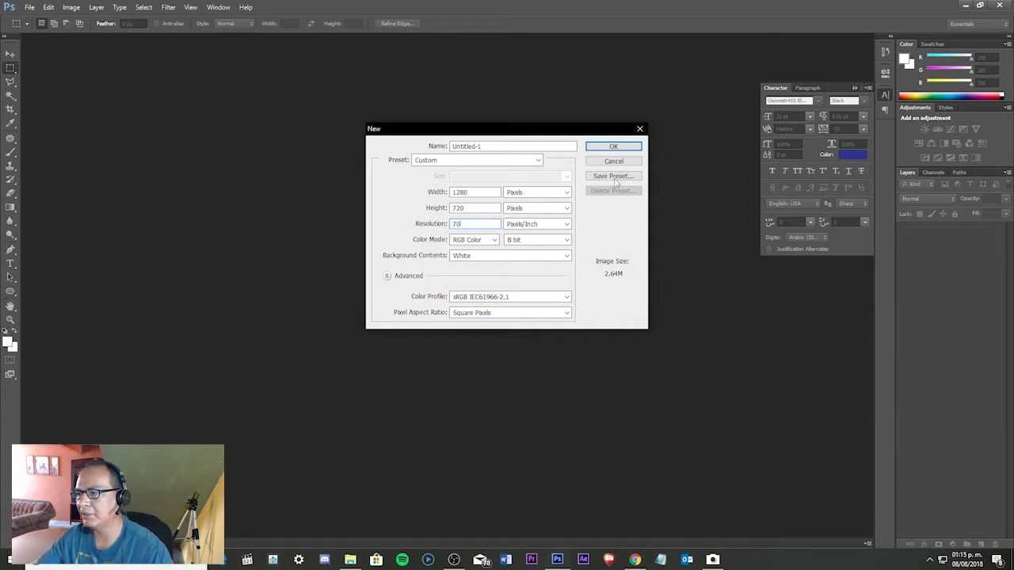
click(613, 147)
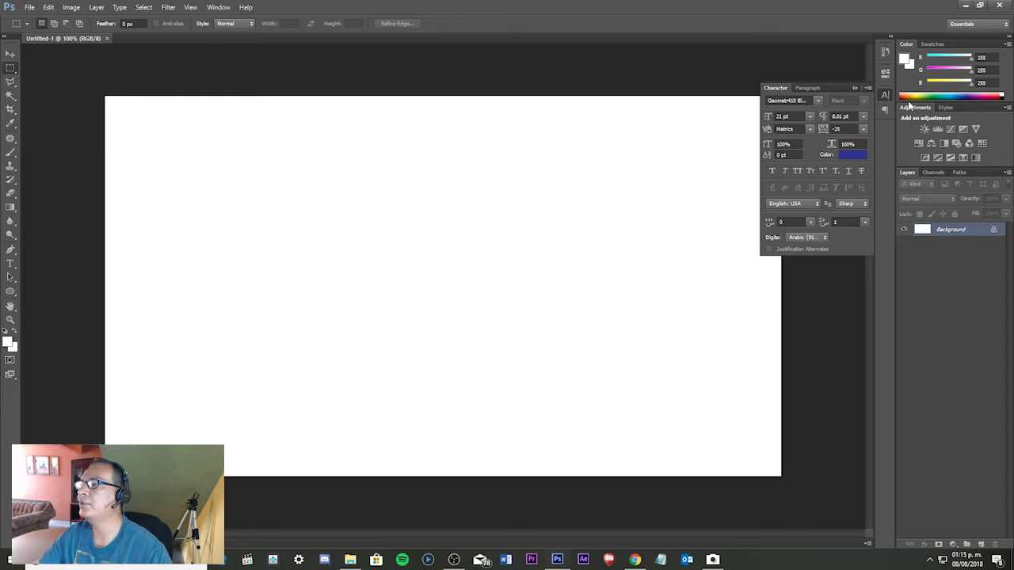
click(882, 95)
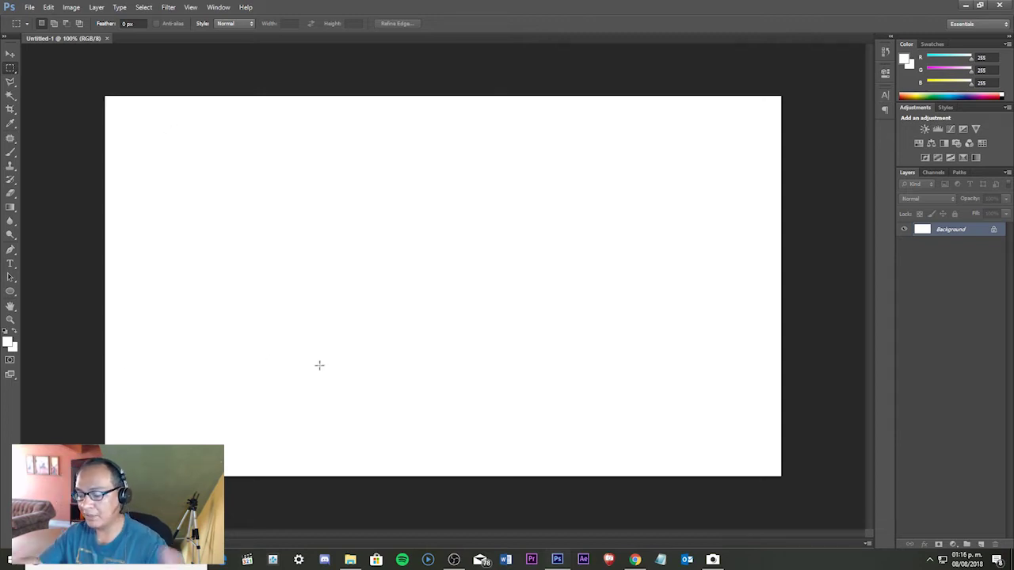
- Place the orange Pikachu wallpaper 1288720516812.jpg from the Wallpapers folder on drive D: into the new document
click(350, 559)
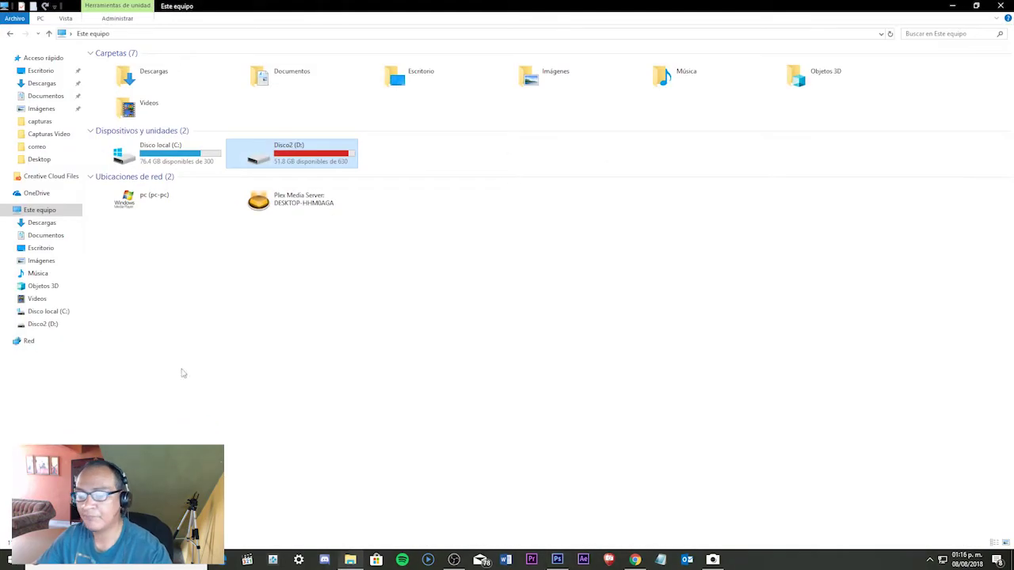
click(43, 324)
scroll(809, 460, down, 10)
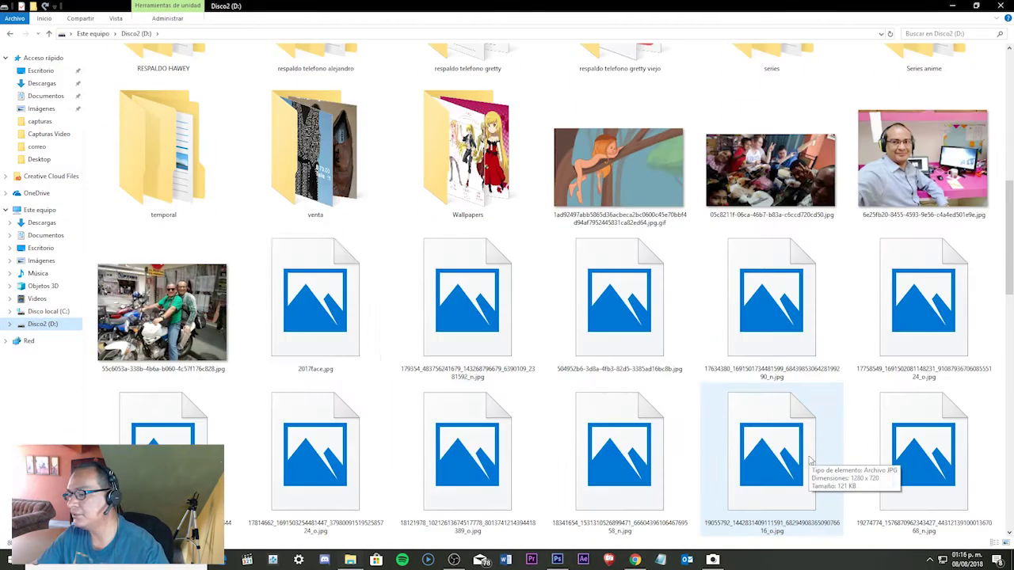
double_click(467, 143)
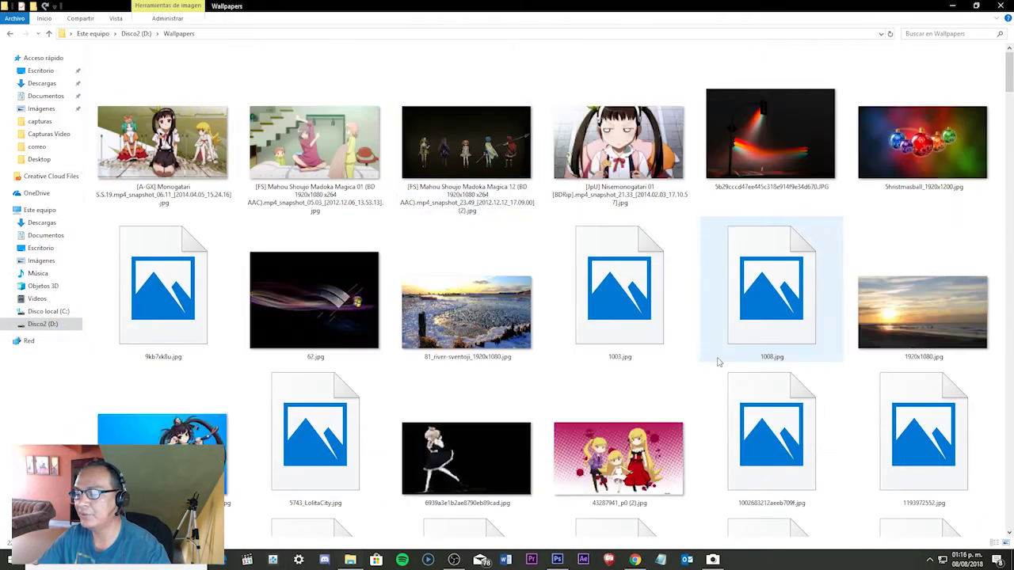
scroll(715, 357, down, 10)
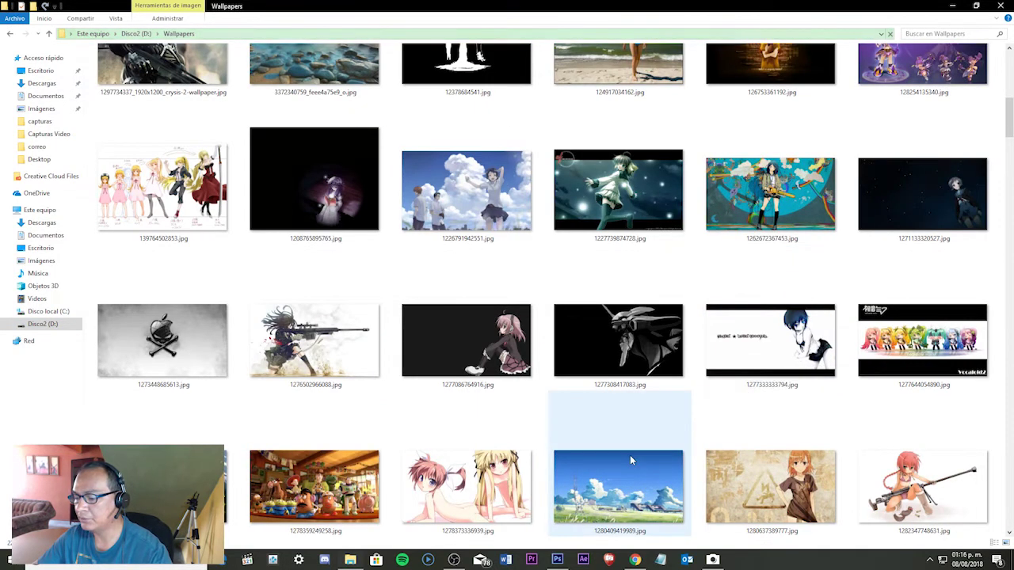
scroll(629, 455, down, 3)
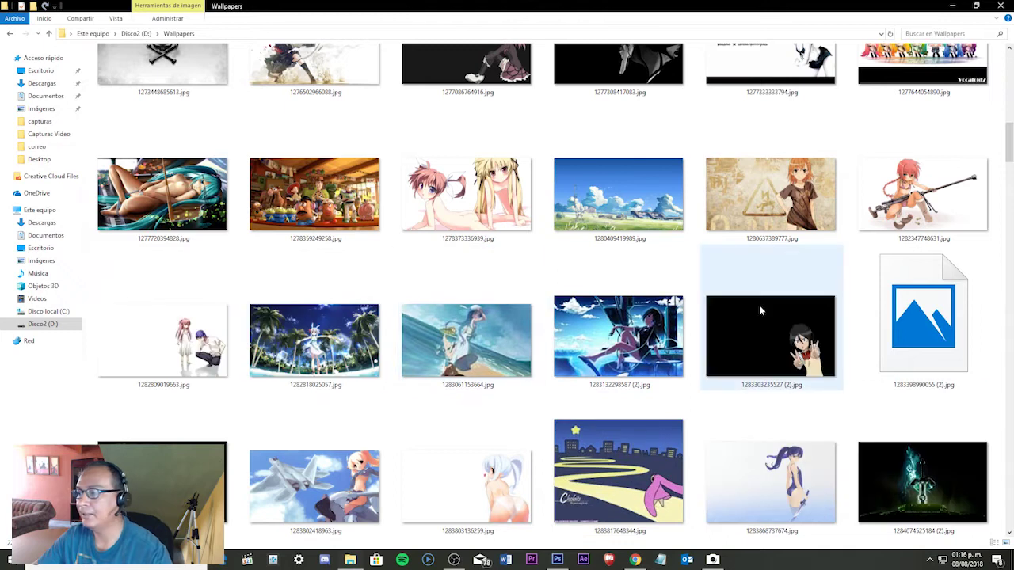
scroll(758, 305, down, 3)
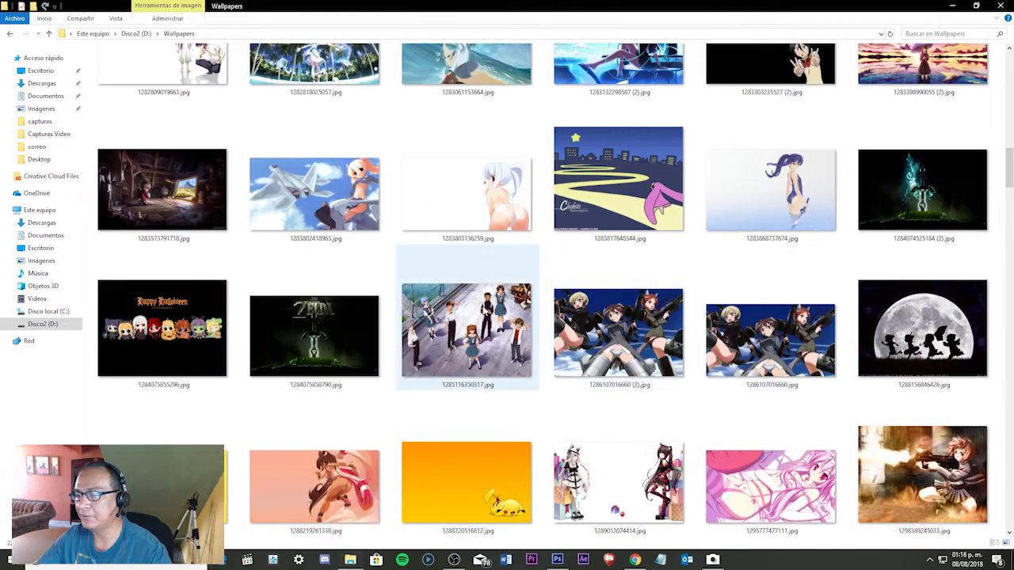
scroll(483, 307, down, 3)
click(474, 188)
drag(504, 540, 366, 236)
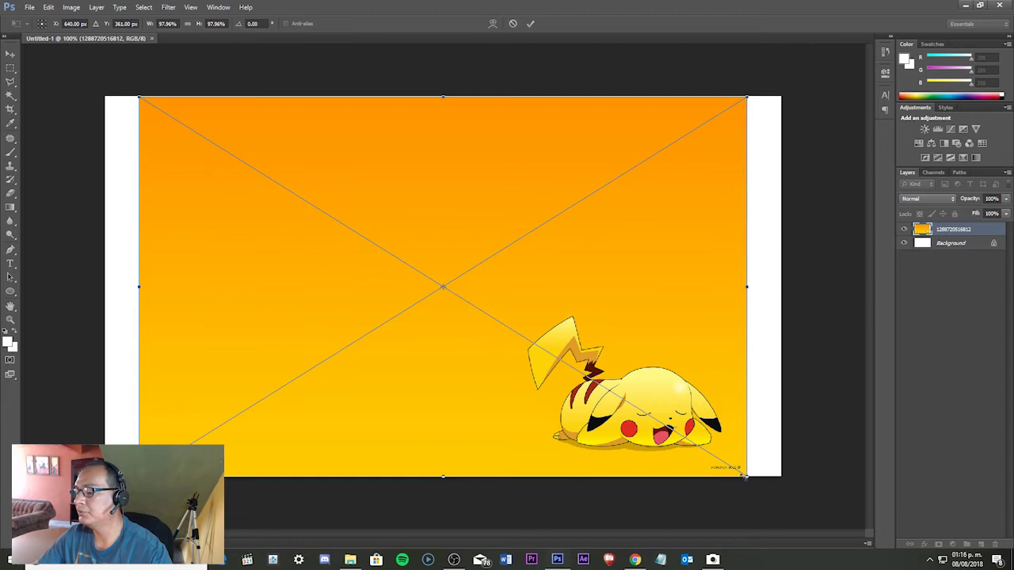
- Scale the placed Pikachu image so it covers the whole canvas and apply the transform
drag(747, 476, 789, 487)
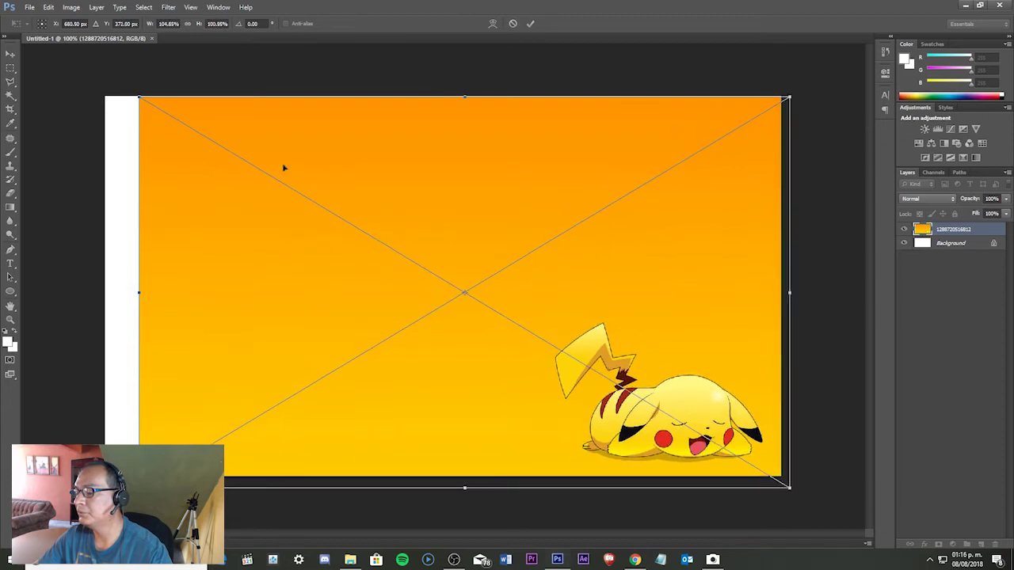
drag(140, 96, 105, 84)
click(530, 22)
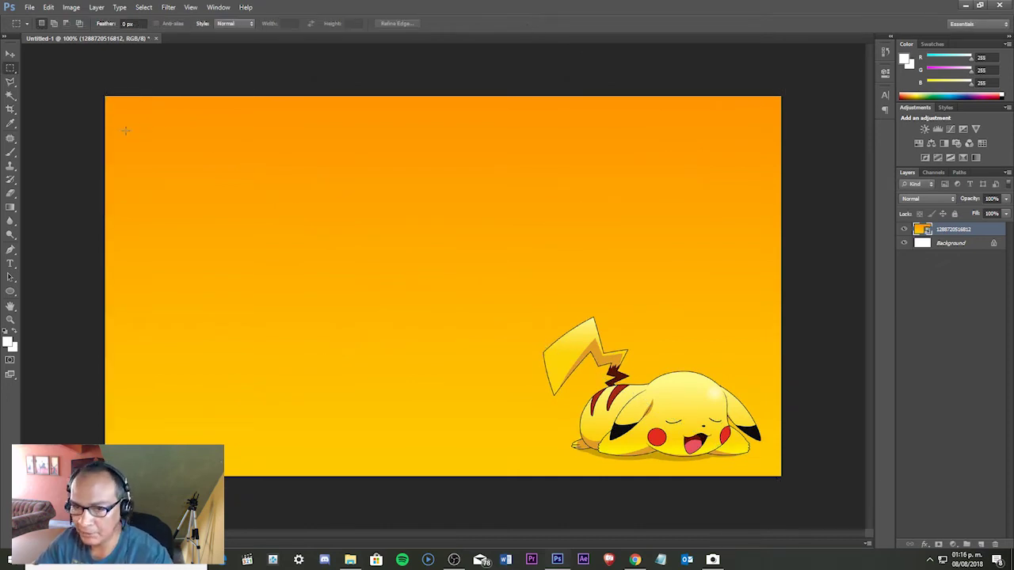
- Add a new layer and set up the Rectangle tool with a solid blue fill
click(10, 54)
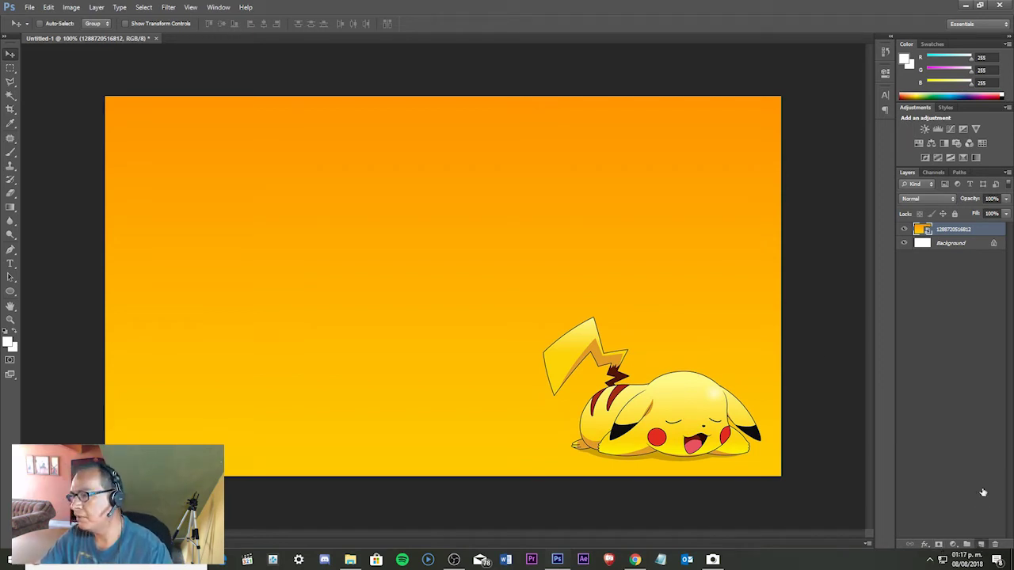
click(981, 544)
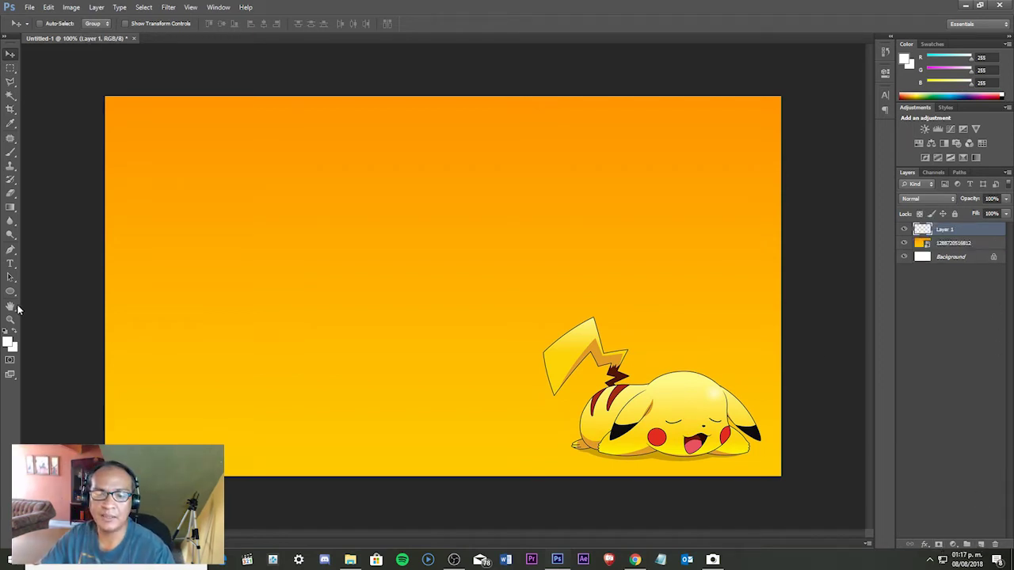
click(11, 290)
click(49, 291)
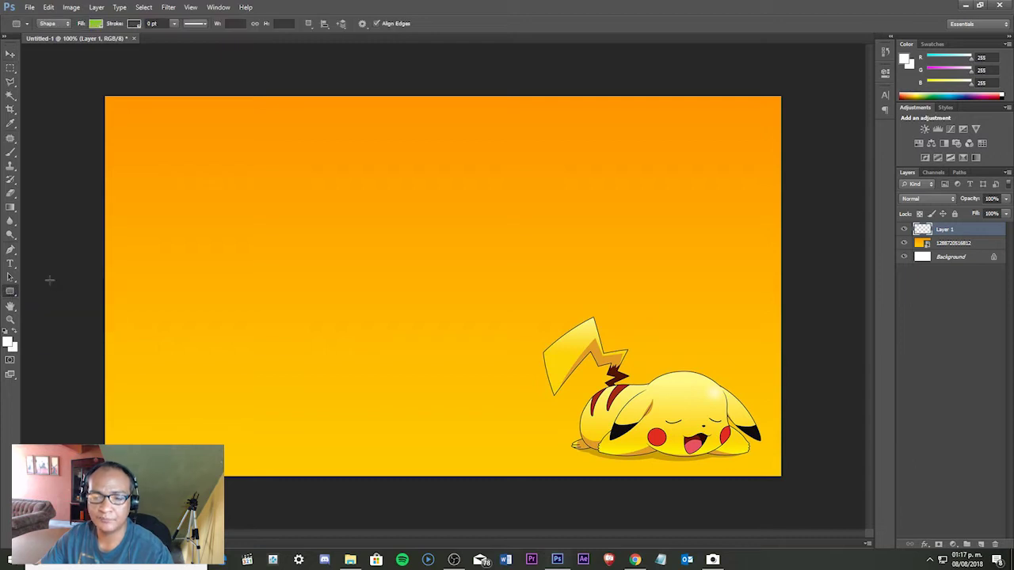
click(96, 24)
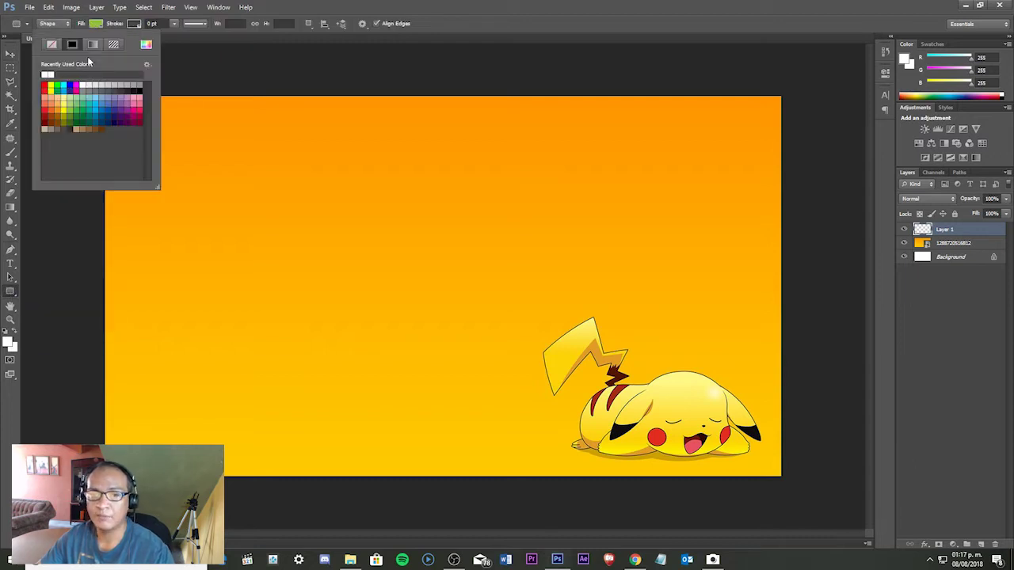
click(72, 84)
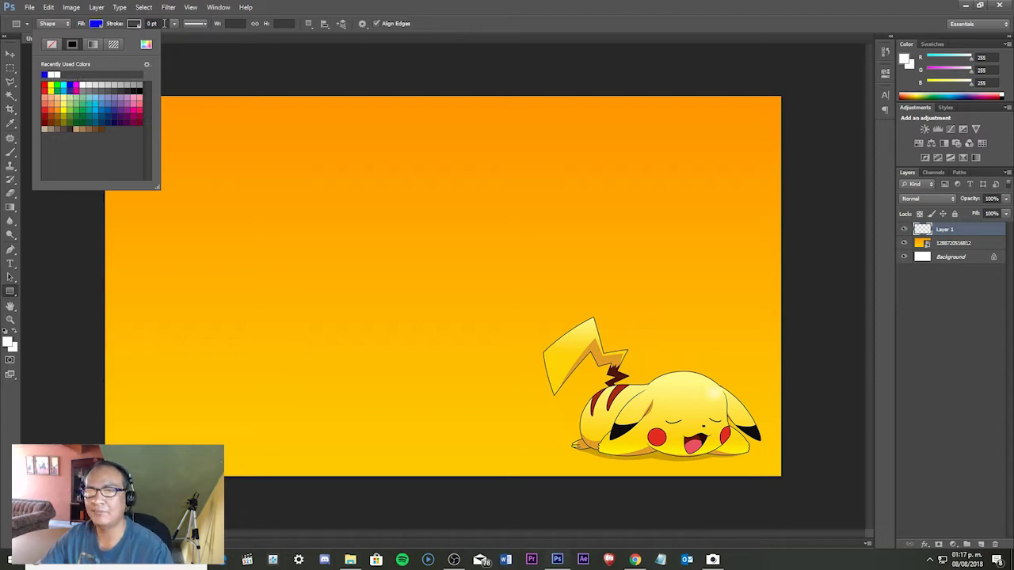
- Give the rectangle shape an olive stroke about 5.55 pt wide
click(135, 23)
click(135, 23)
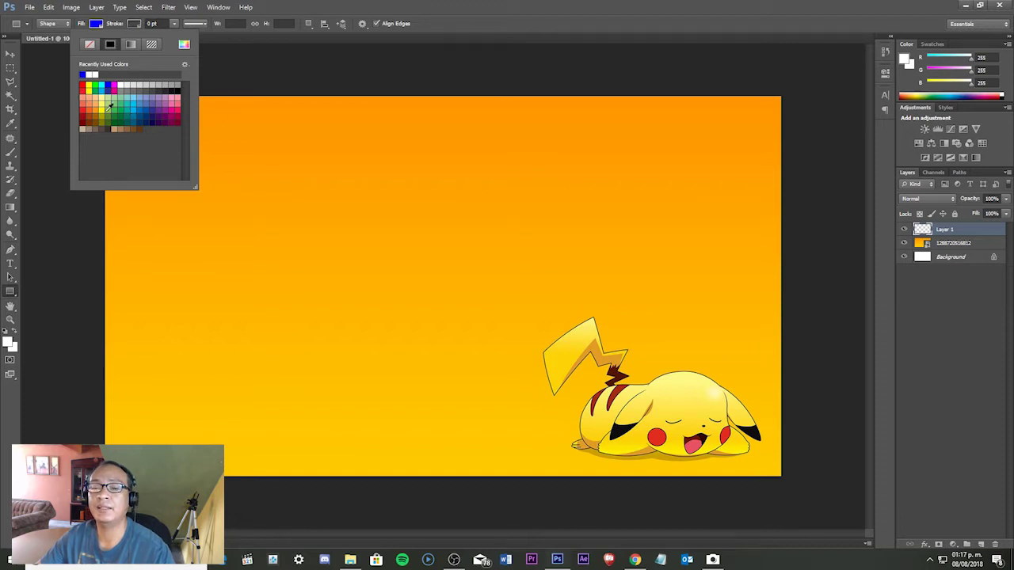
click(105, 116)
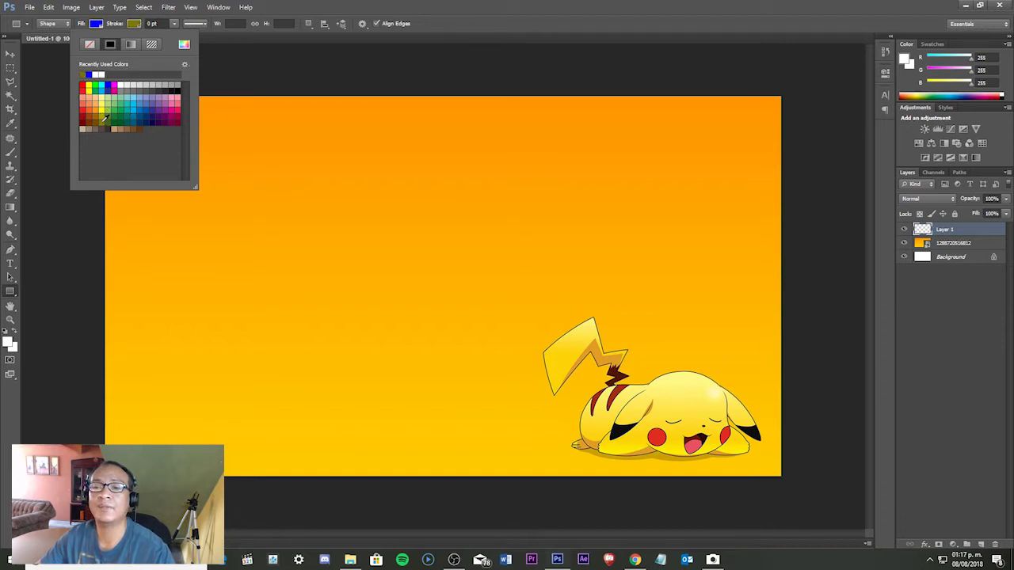
click(172, 24)
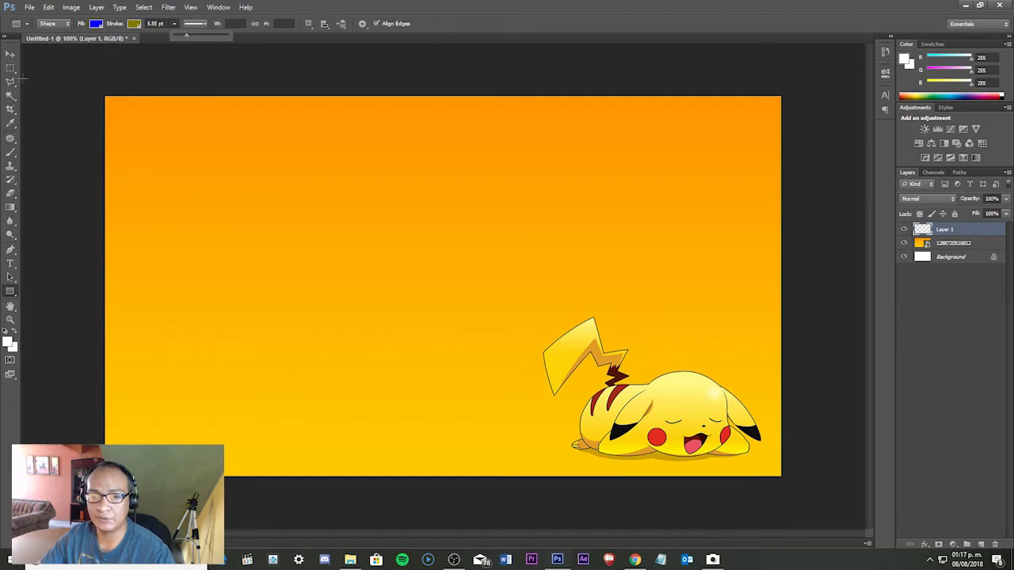
- Create a blue rectangle 1280 px wide and 720 px high on the canvas
click(174, 151)
text(1280)
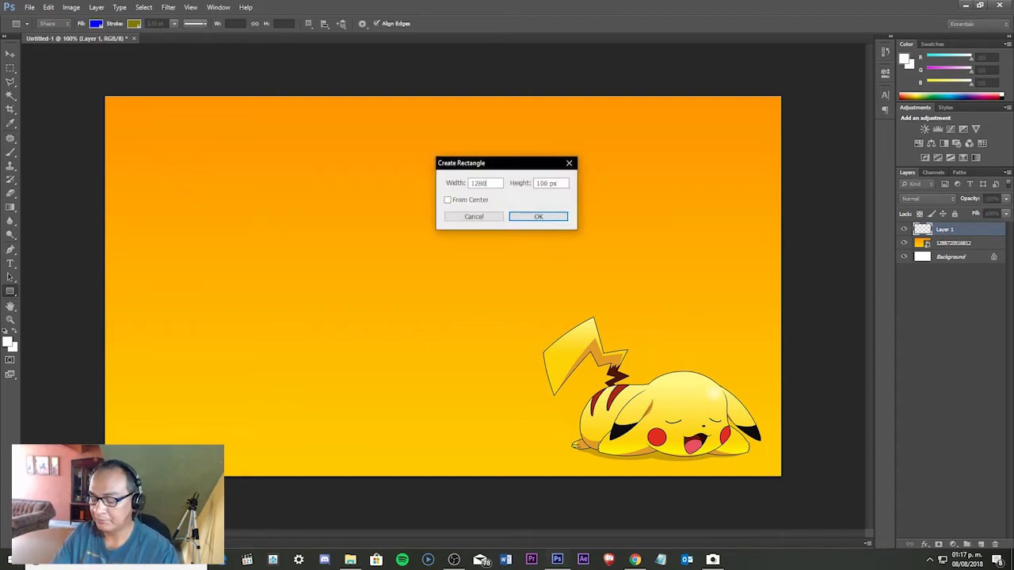
key(Tab)
text(720)
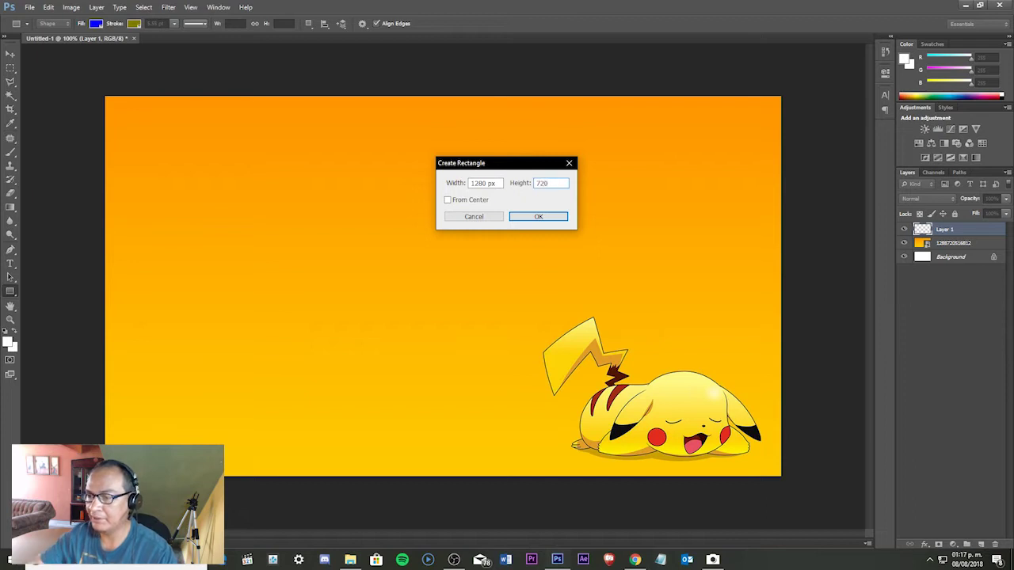
click(542, 217)
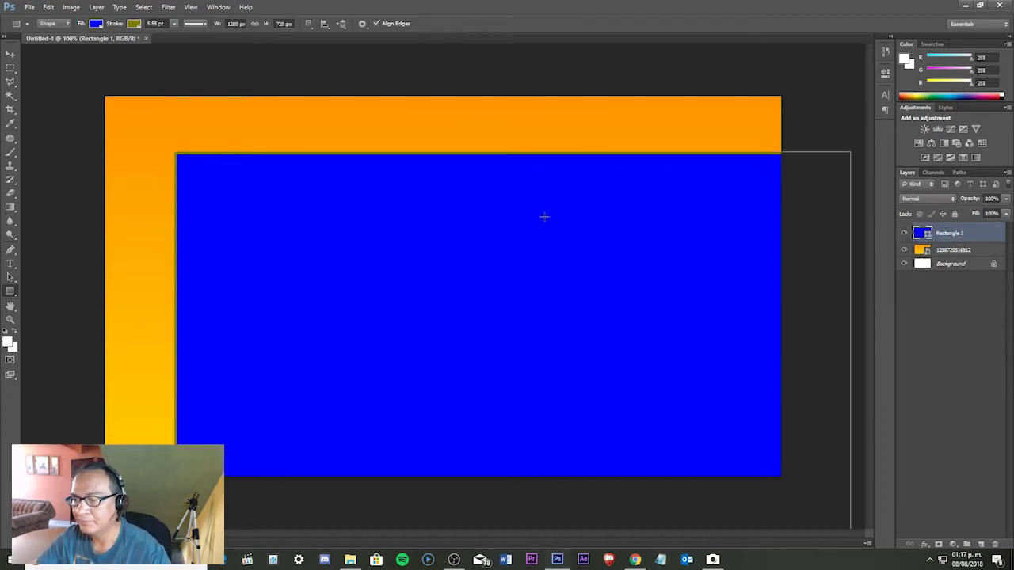
- Scale the blue rectangle to about 62% and position it in the upper-left area of the canvas, clear of Pikachu
click(11, 54)
mouse_move(342, 228)
mouse_down()
mouse_move(331, 227)
mouse_move(337, 233)
mouse_up()
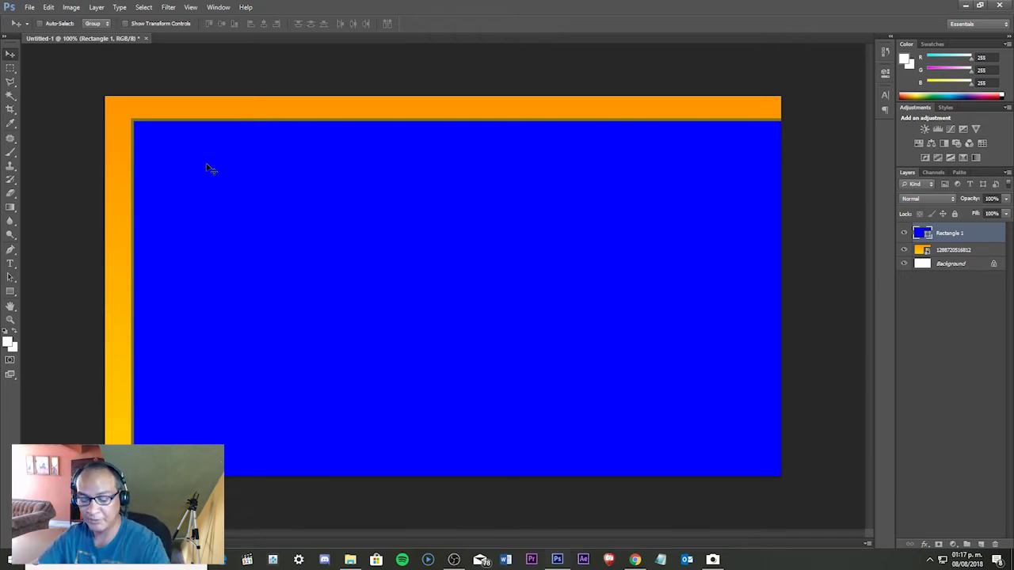
key(ctrl+t)
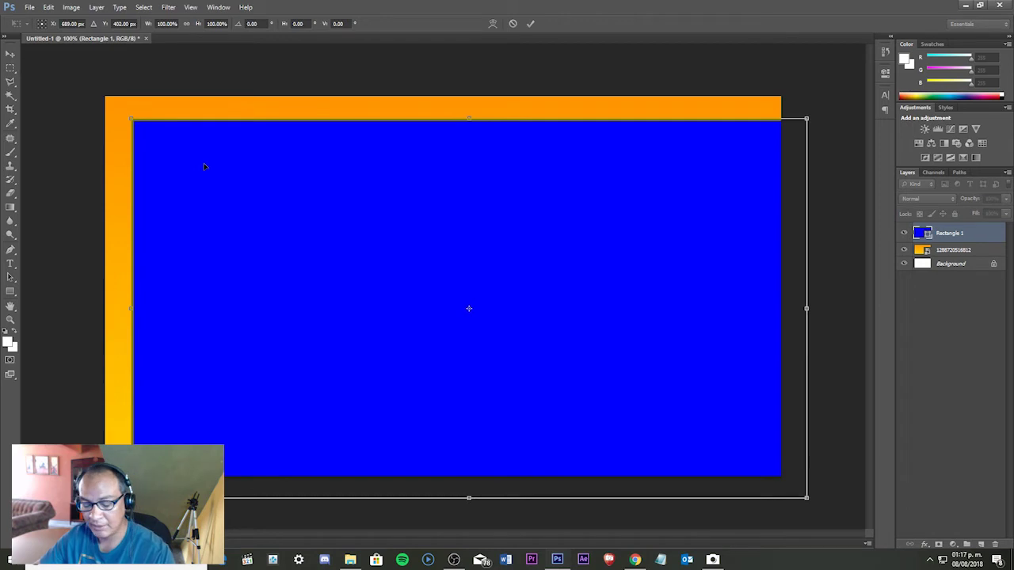
drag(130, 116, 563, 362)
drag(686, 425, 140, 148)
drag(359, 254, 531, 350)
drag(420, 301, 427, 317)
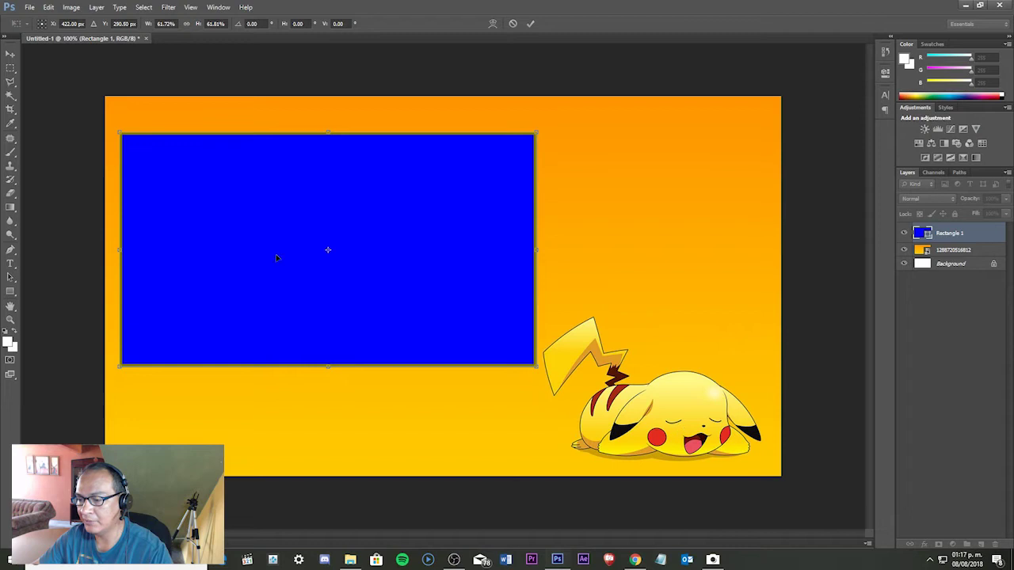
drag(537, 131, 539, 127)
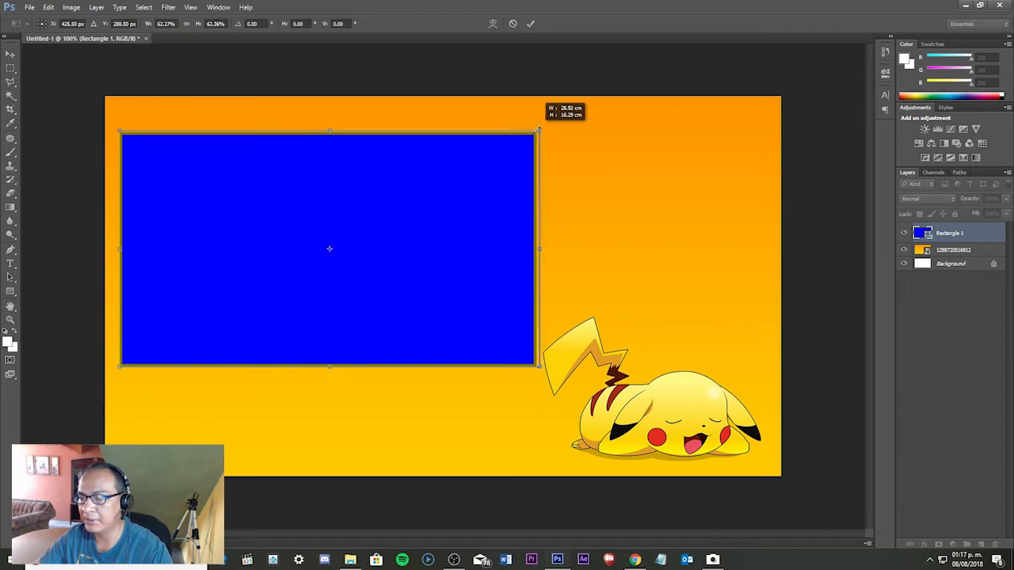
mouse_move(365, 251)
mouse_down()
mouse_move(357, 236)
mouse_move(363, 252)
mouse_up()
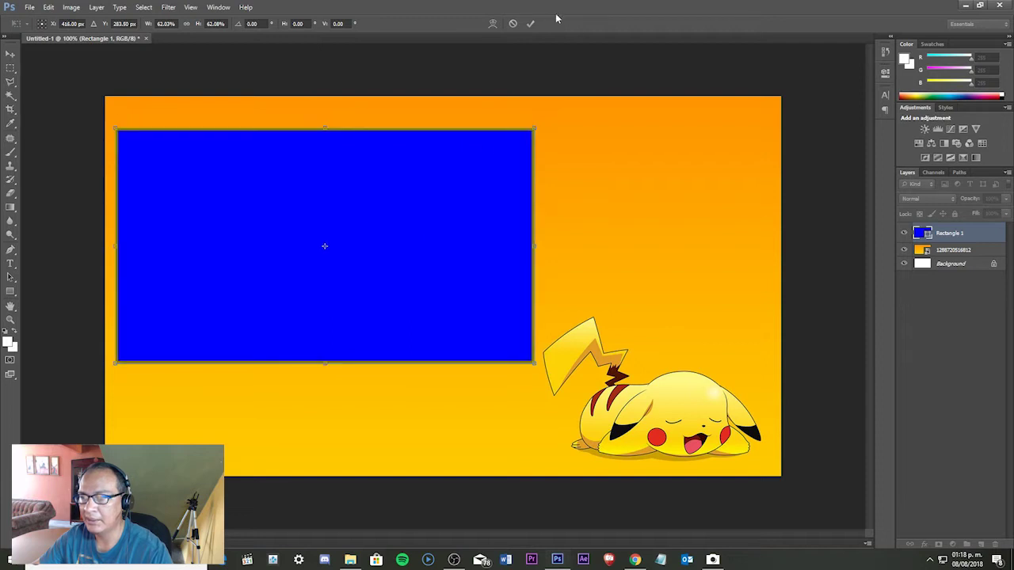
click(530, 23)
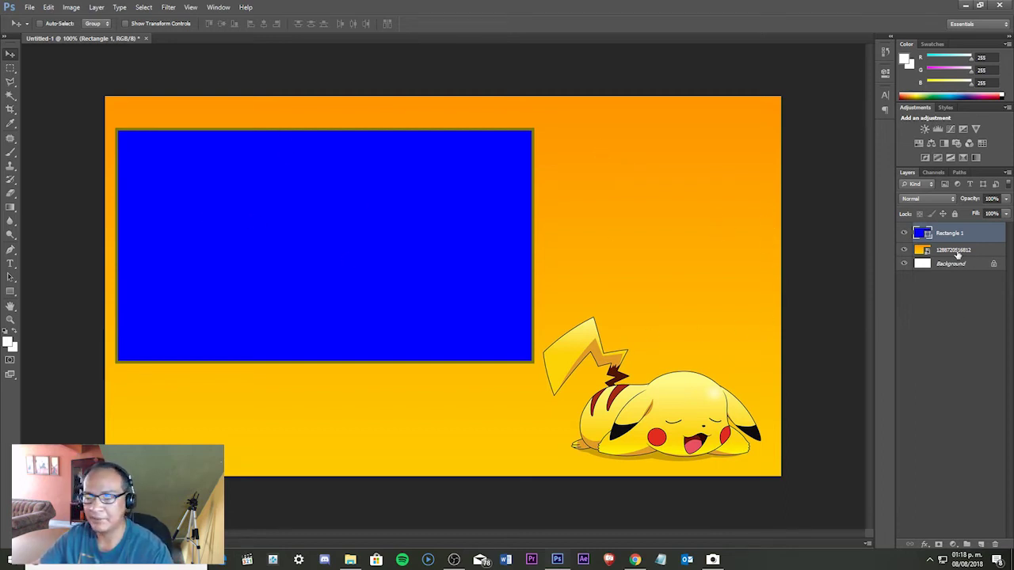
- Add a new layer and set up the Rounded Rectangle tool with a 10 px corner radius
click(981, 546)
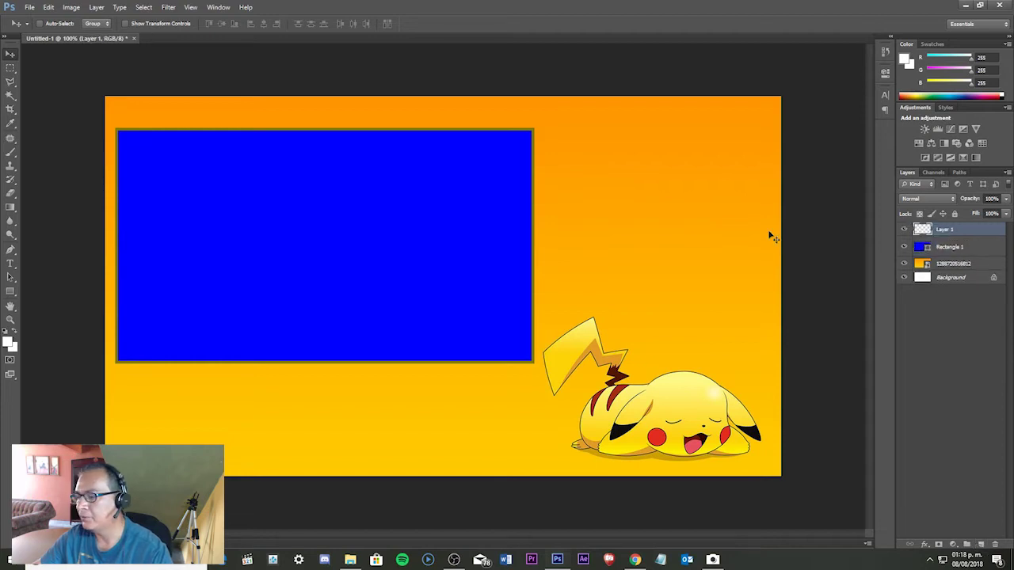
click(11, 293)
click(55, 299)
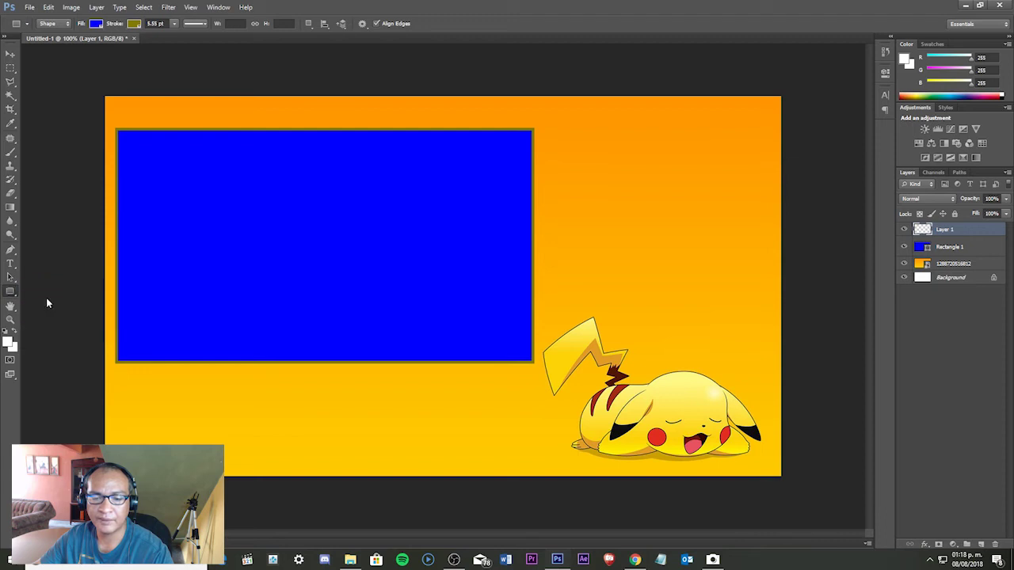
click(403, 24)
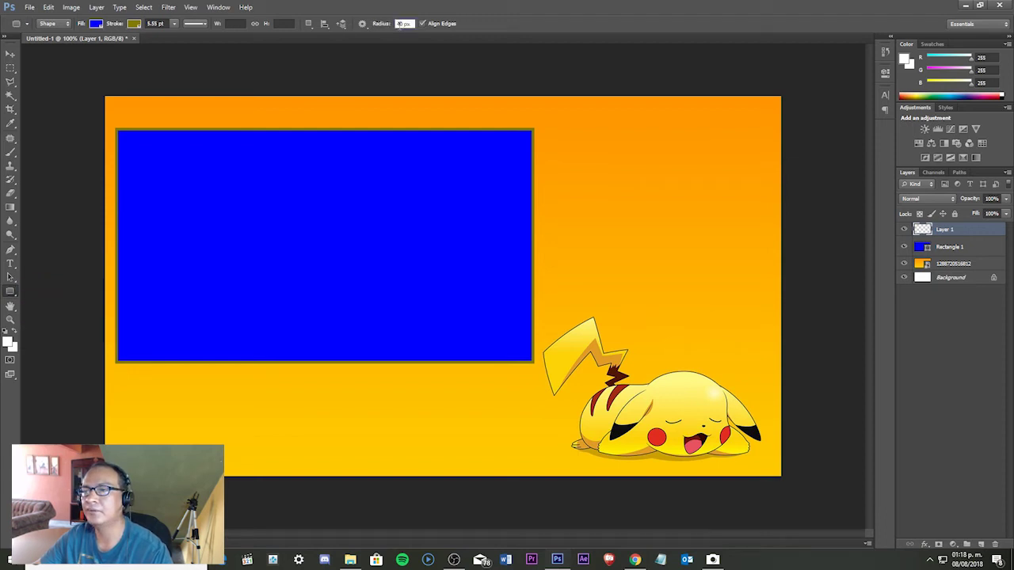
text(10)
key(Return)
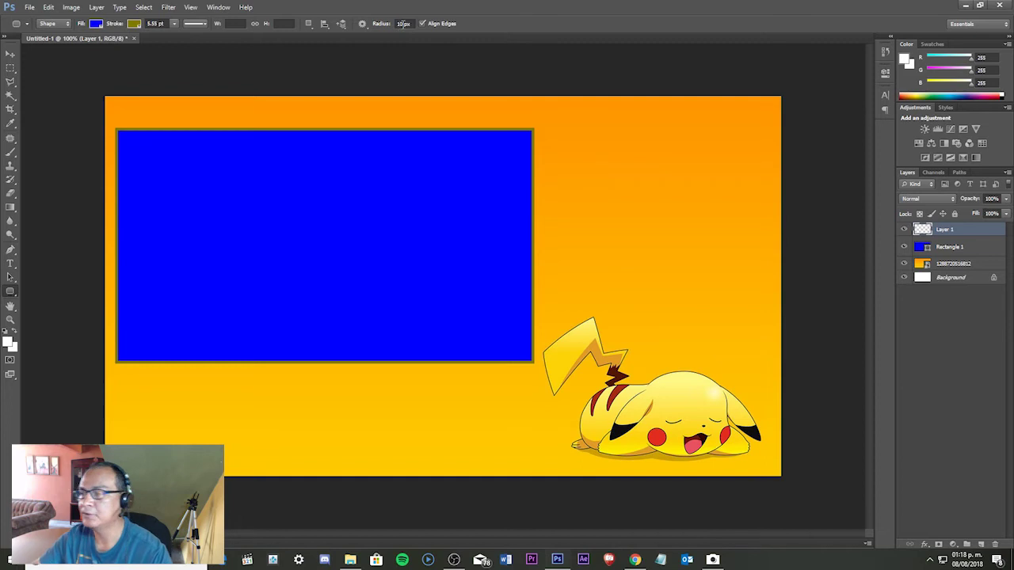
- Set the rounded rectangle's fill to near-black and its stroke width to 0 pt
click(96, 23)
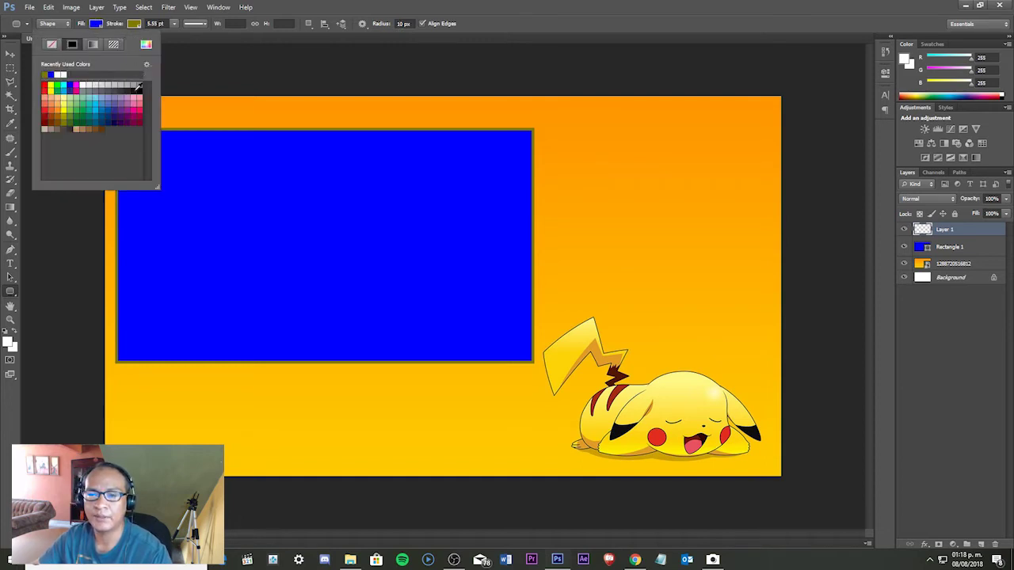
click(134, 92)
click(175, 24)
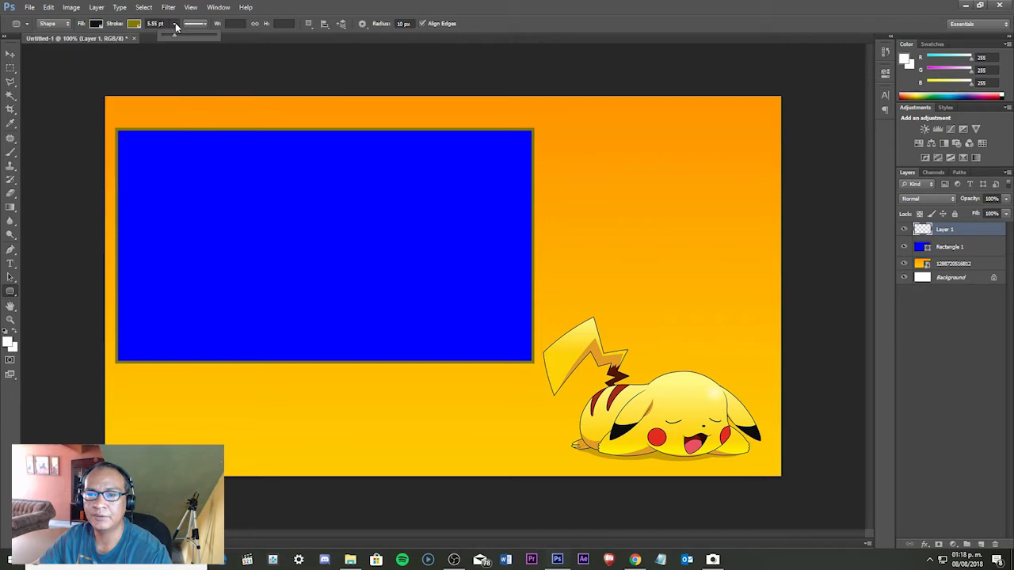
drag(175, 35, 128, 36)
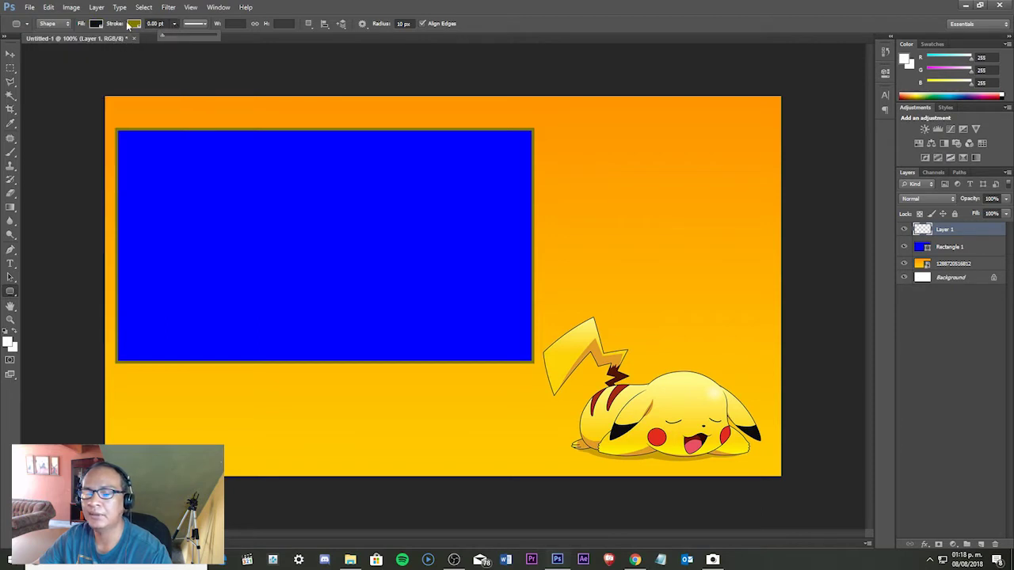
key(Return)
- Draw a rounded rectangle about 298 px wide and 392 px high above Pikachu and nudge it slightly upward
drag(603, 141, 758, 346)
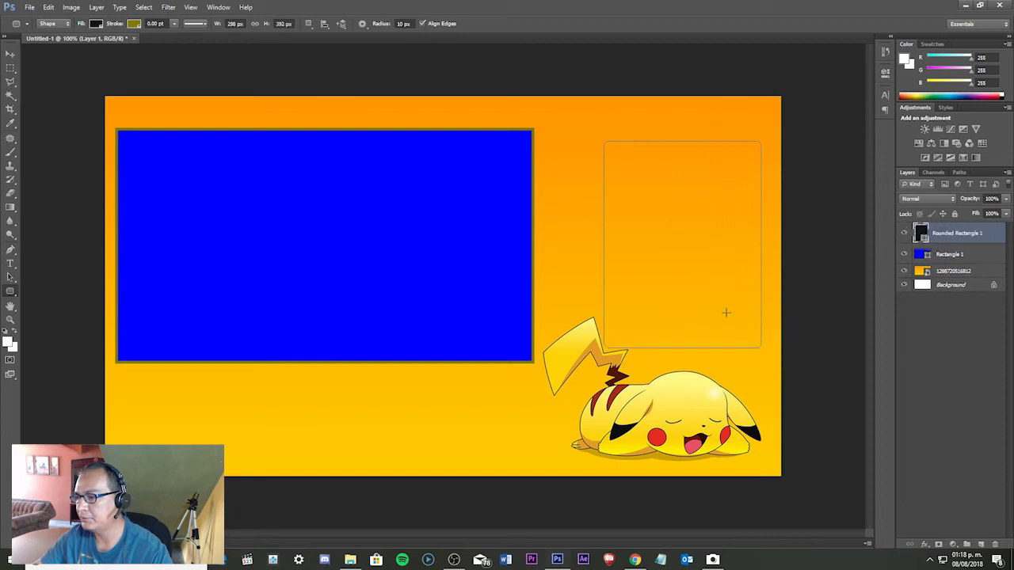
click(10, 52)
drag(695, 224, 701, 204)
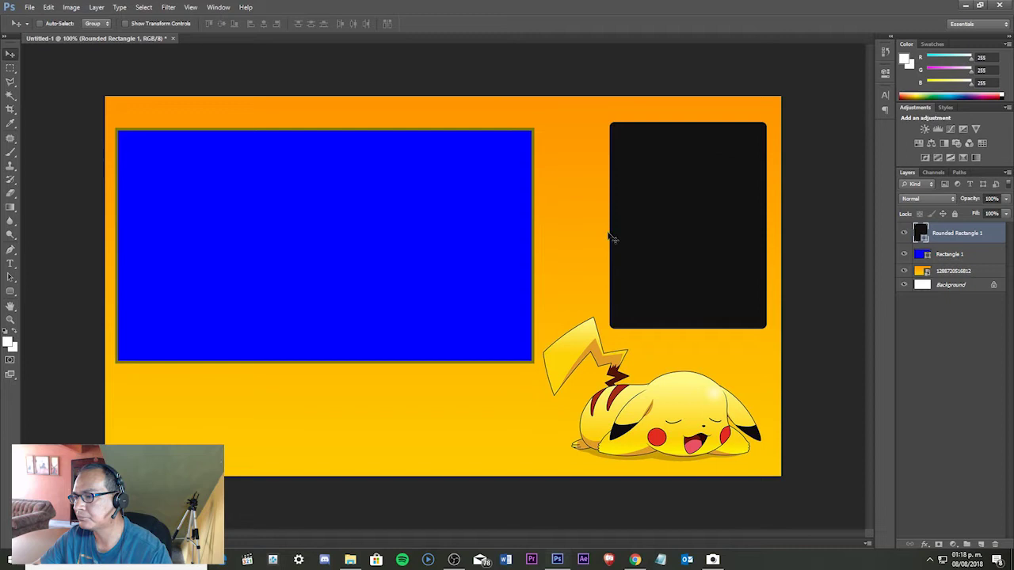
- Stretch the black rounded rectangle to about 135% width toward the blue rectangle and about 111% height down toward Pikachu
key(ctrl+t)
drag(609, 226, 554, 226)
drag(657, 330, 659, 353)
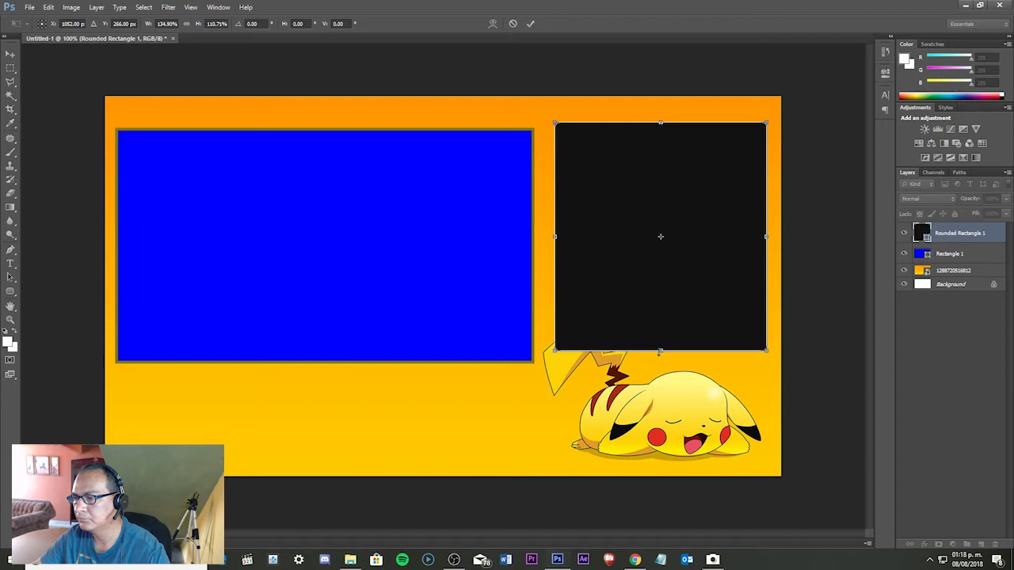
click(531, 25)
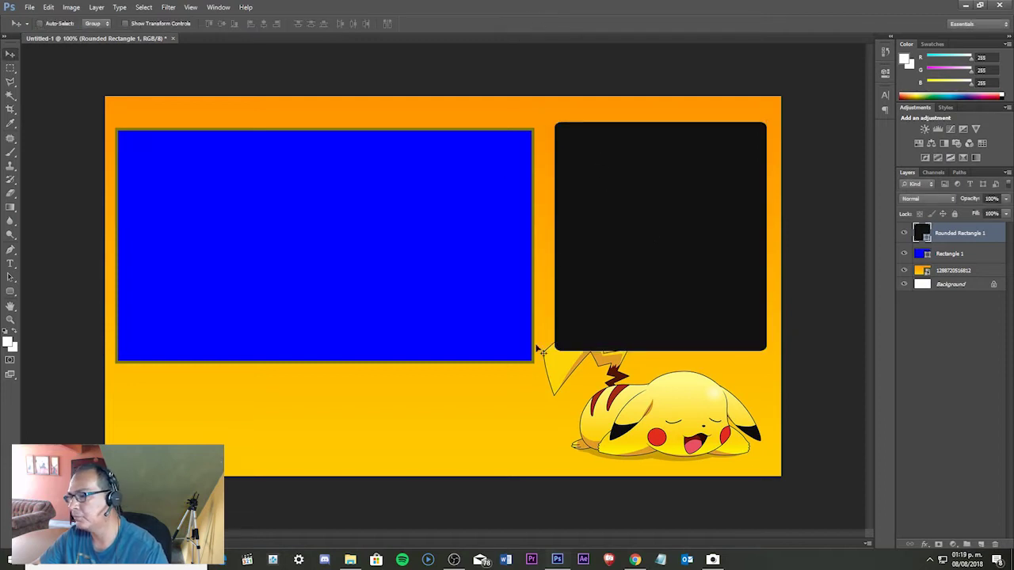
- Lower the black rounded rectangle layer's opacity to about 41%
click(1006, 199)
drag(1003, 214, 974, 213)
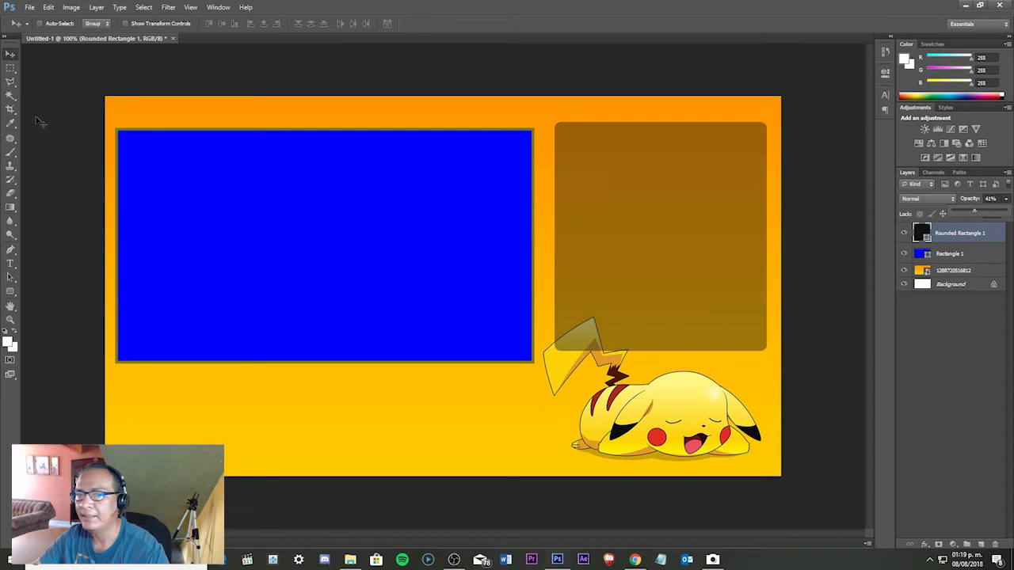
click(72, 84)
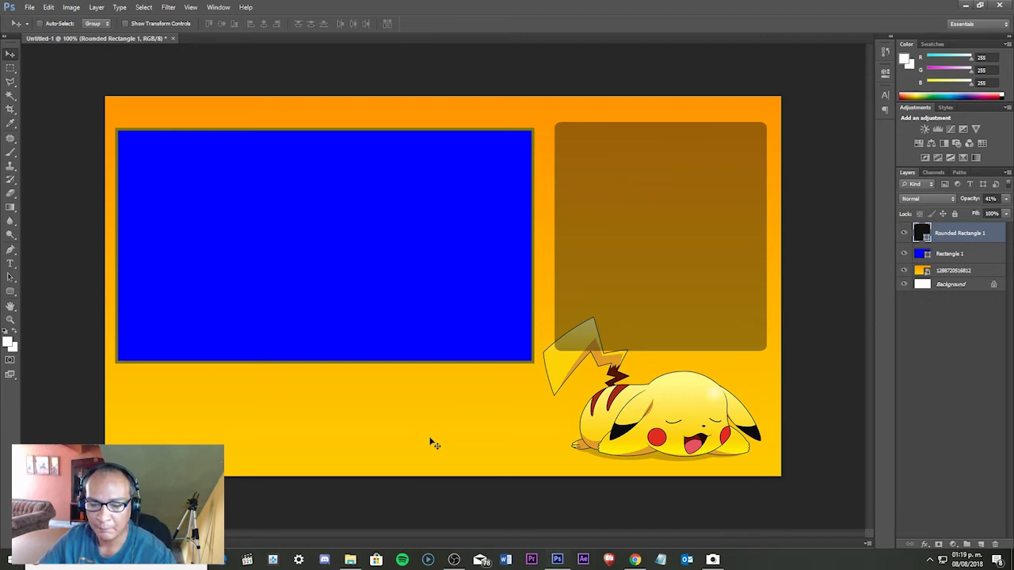
- Switch to Chrome, dismiss the Freepik promotion, and search Google Images for "ICONO REDES SOCIALES PNG"
click(635, 560)
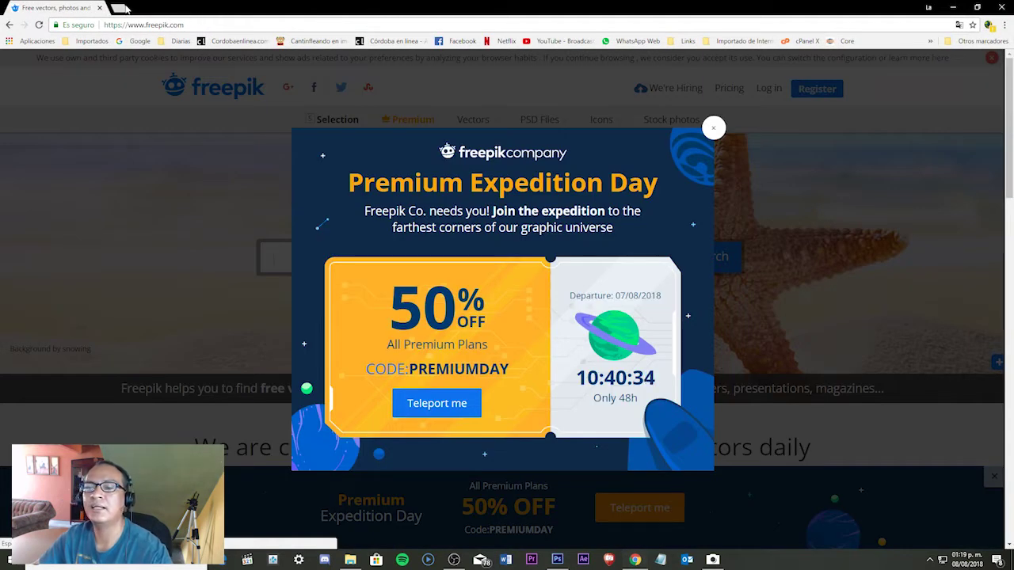
click(713, 130)
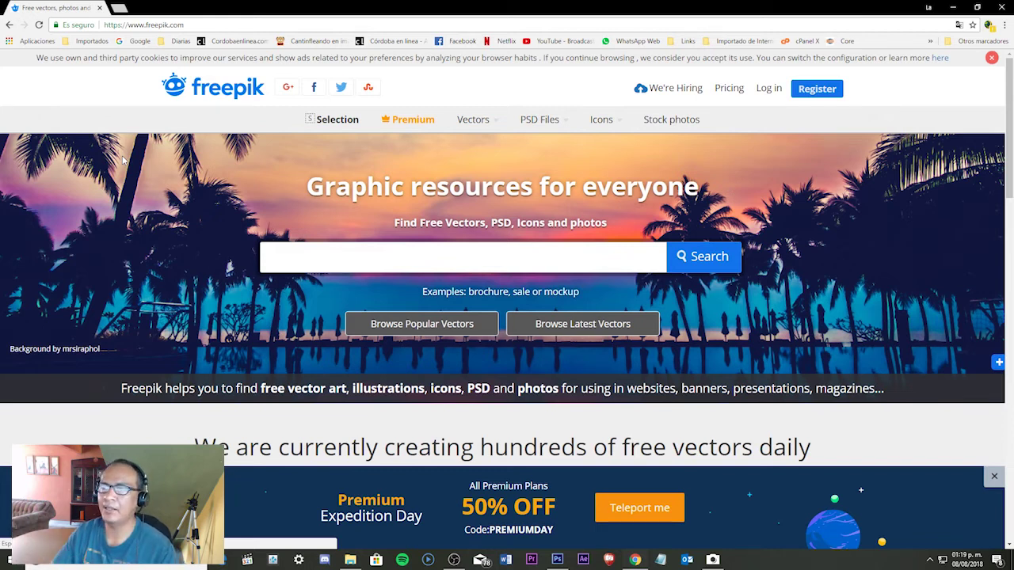
click(280, 25)
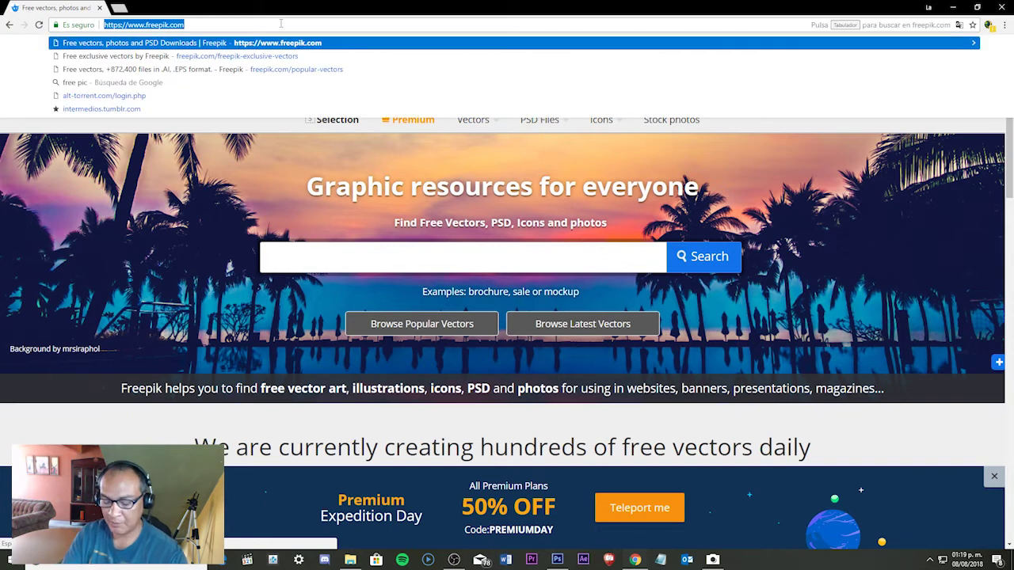
text(ICON)
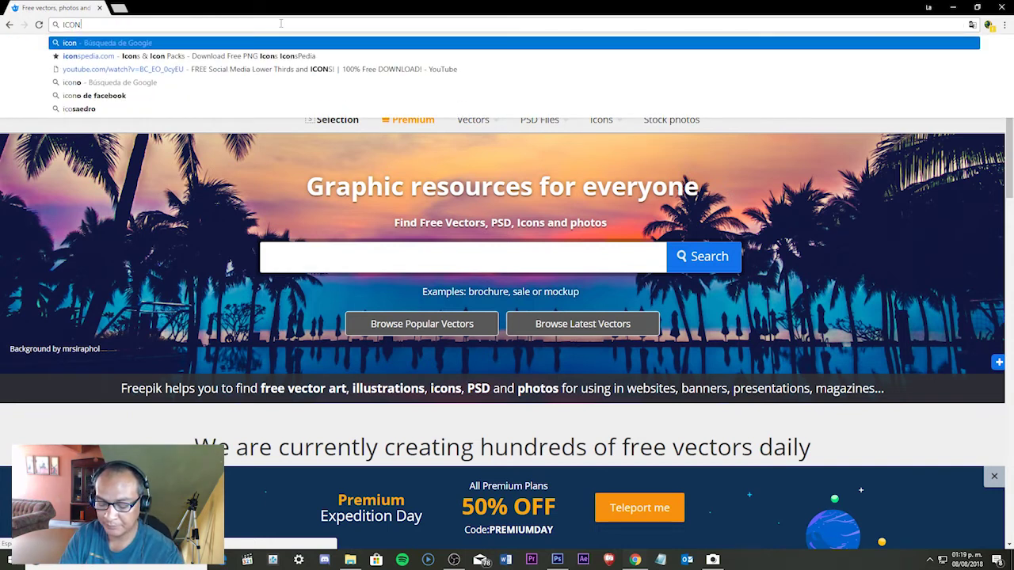
text(O REDES S)
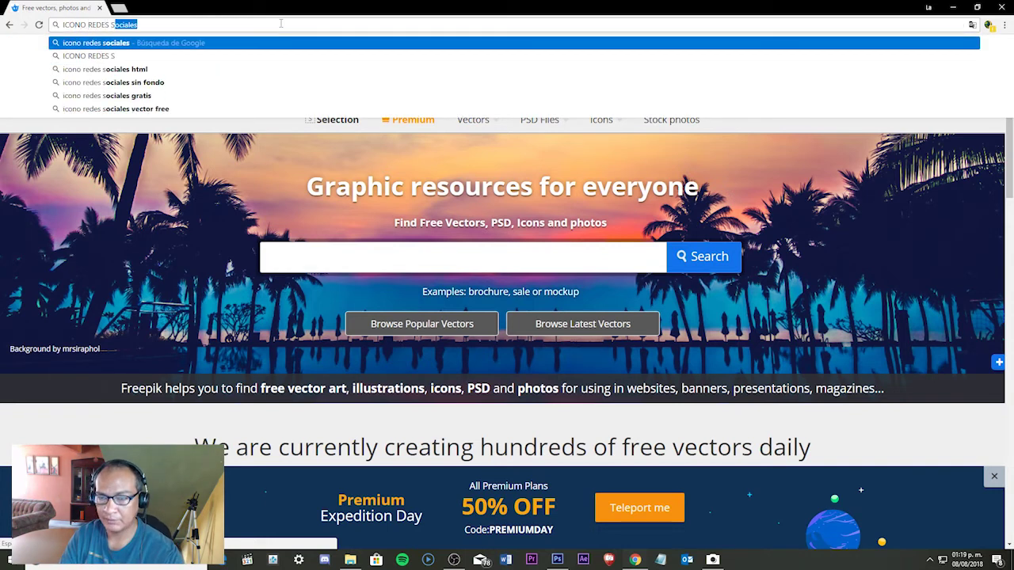
text(OCIALES PNG)
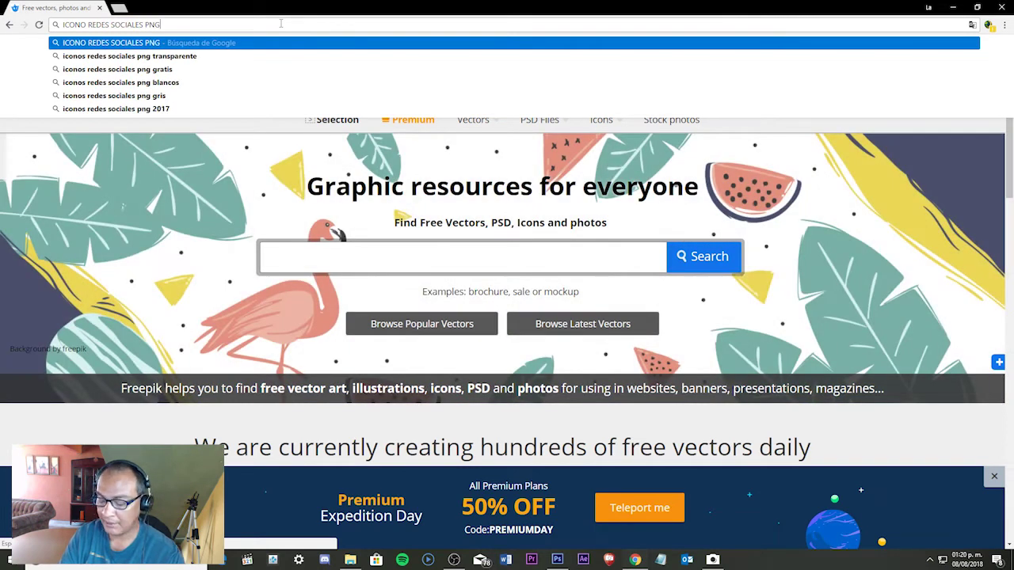
key(Return)
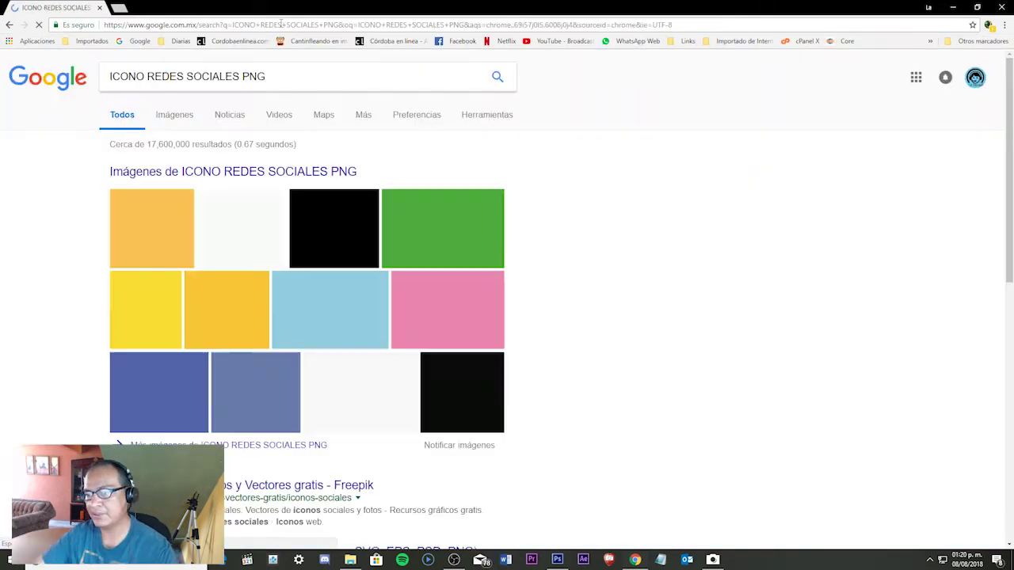
click(174, 114)
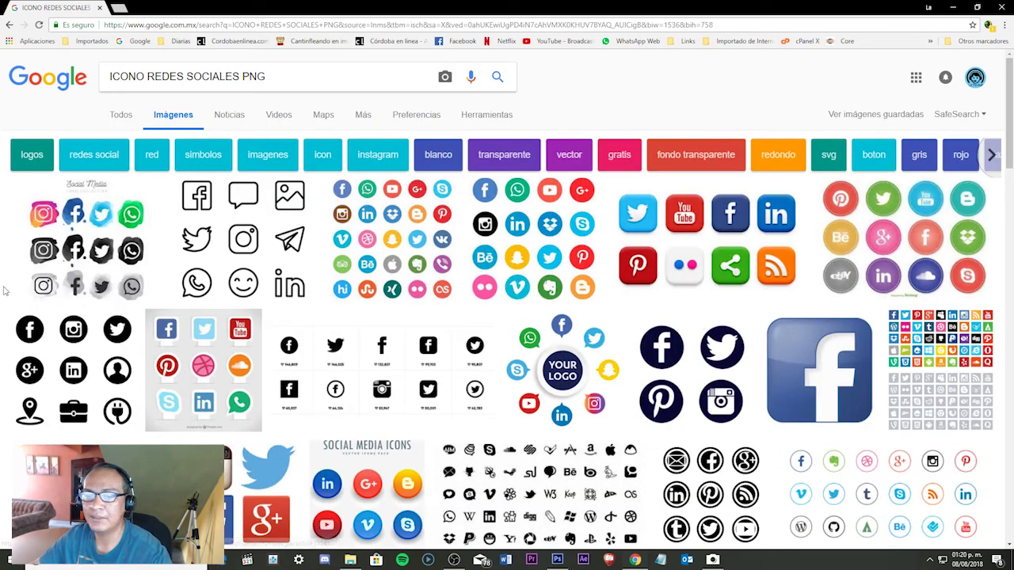
- Preview the icon sets and save Flaticon's black outline social network image to the Escritorio folder
click(93, 230)
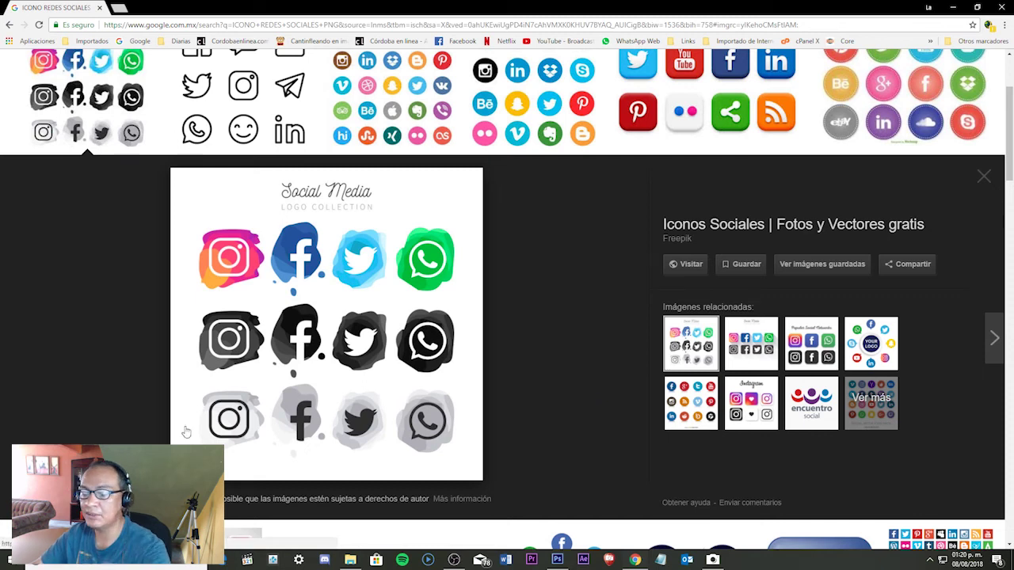
scroll(472, 371, up, 2)
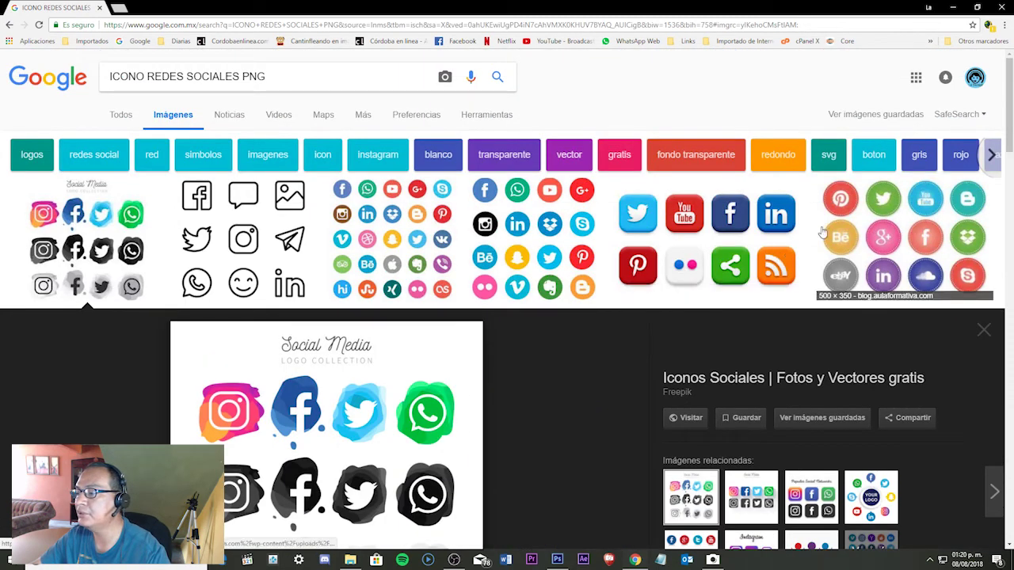
scroll(554, 261, down, 3)
scroll(554, 261, up, 3)
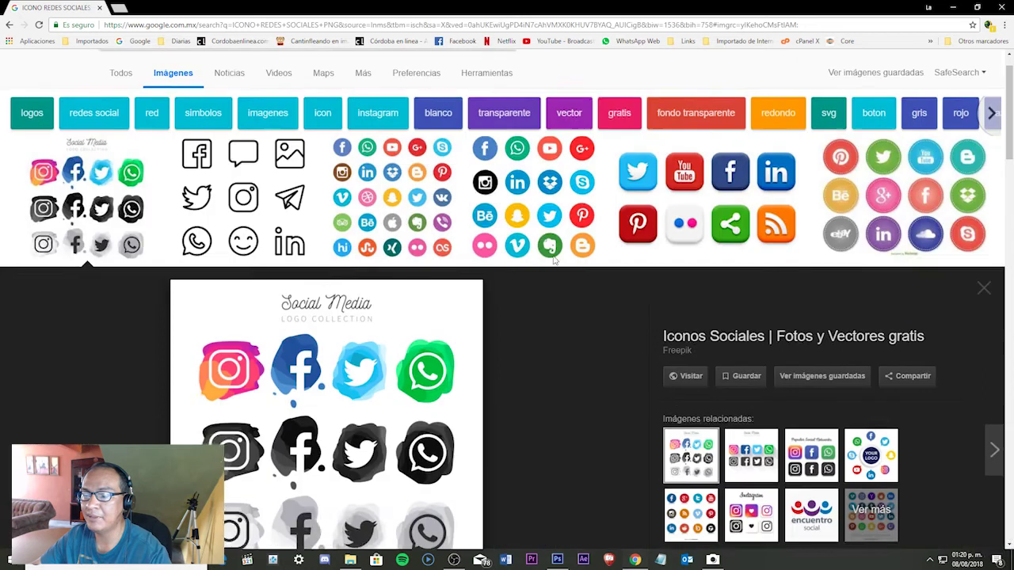
click(244, 225)
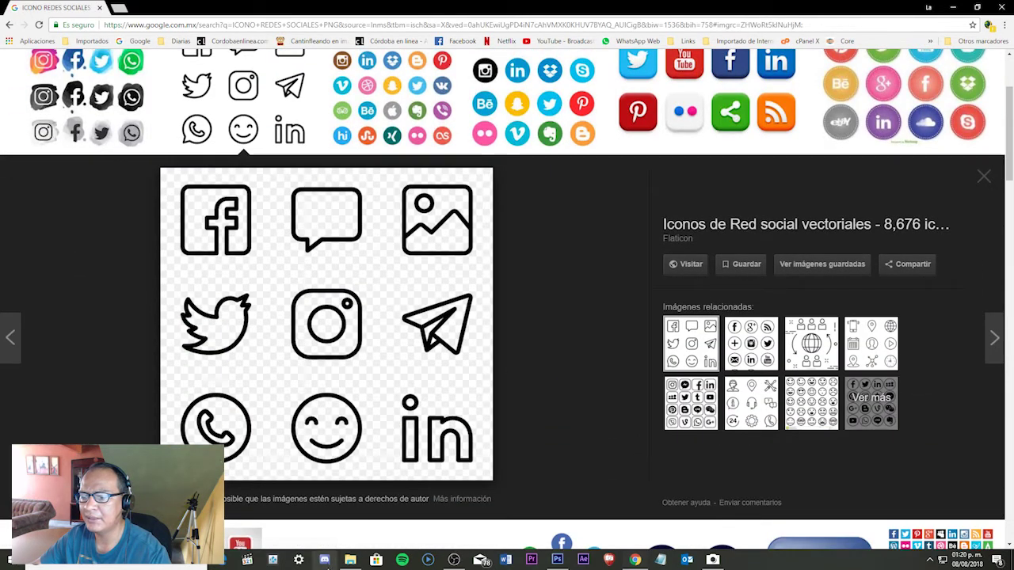
right_click(247, 295)
click(335, 390)
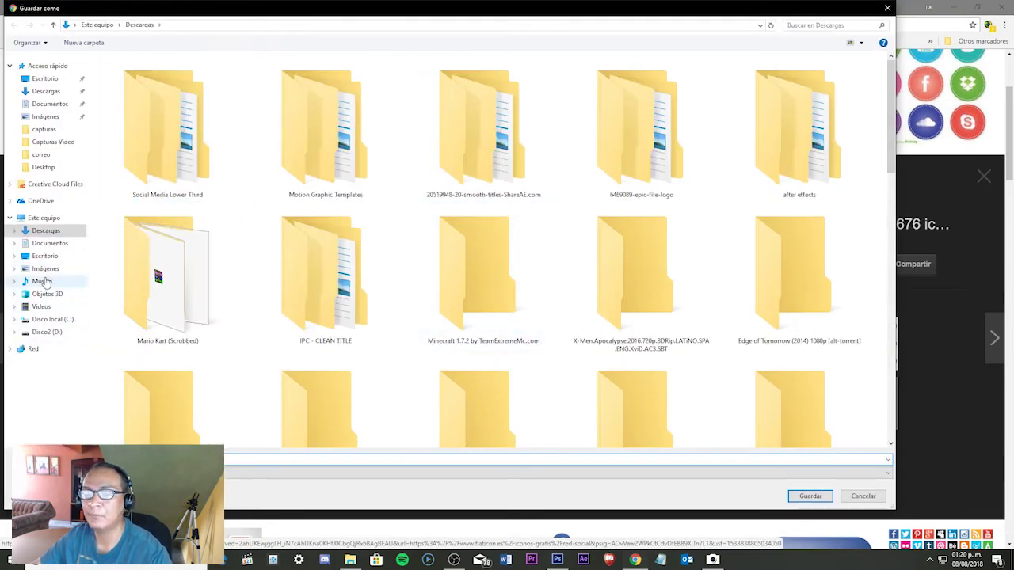
click(45, 256)
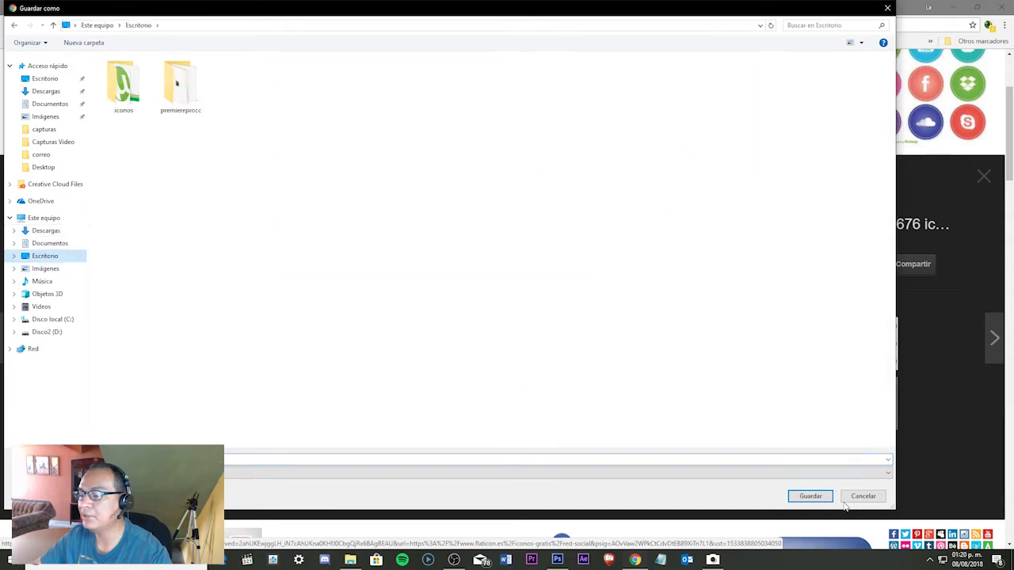
click(810, 496)
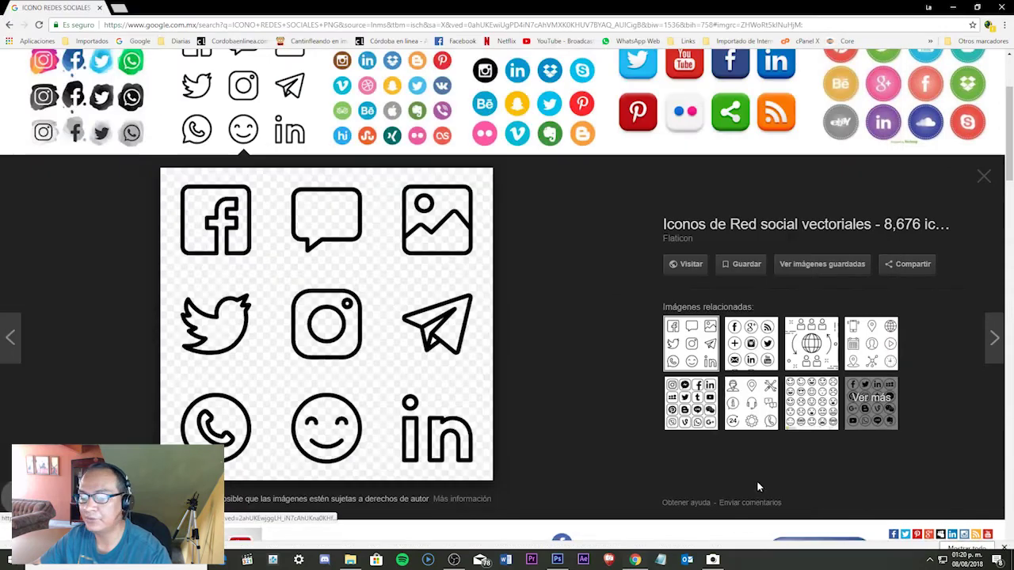
- Clear the open windows off the desktop and open the saved 739236-social-network.png as a separate Photoshop document
click(960, 8)
click(960, 8)
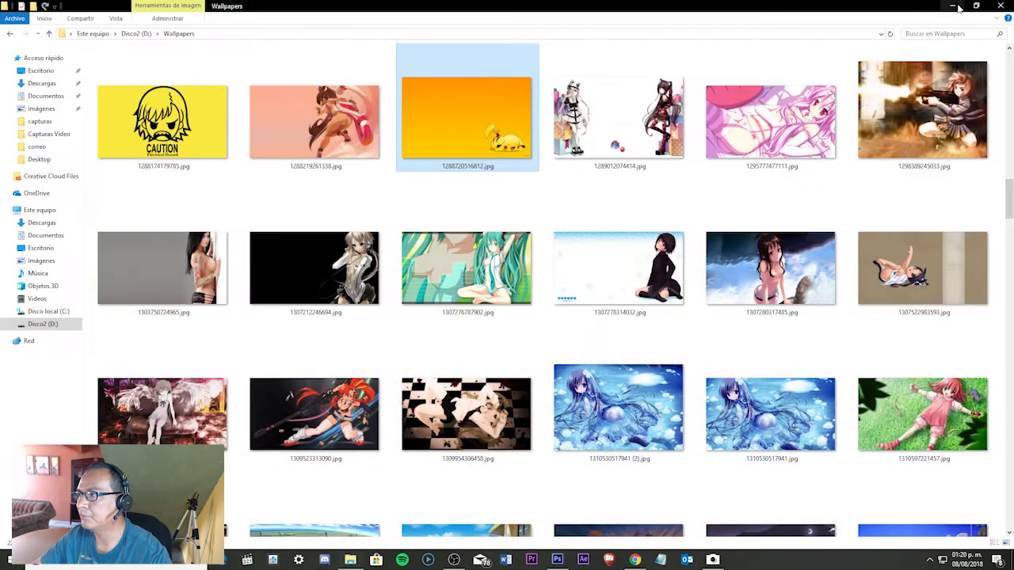
click(953, 8)
click(954, 8)
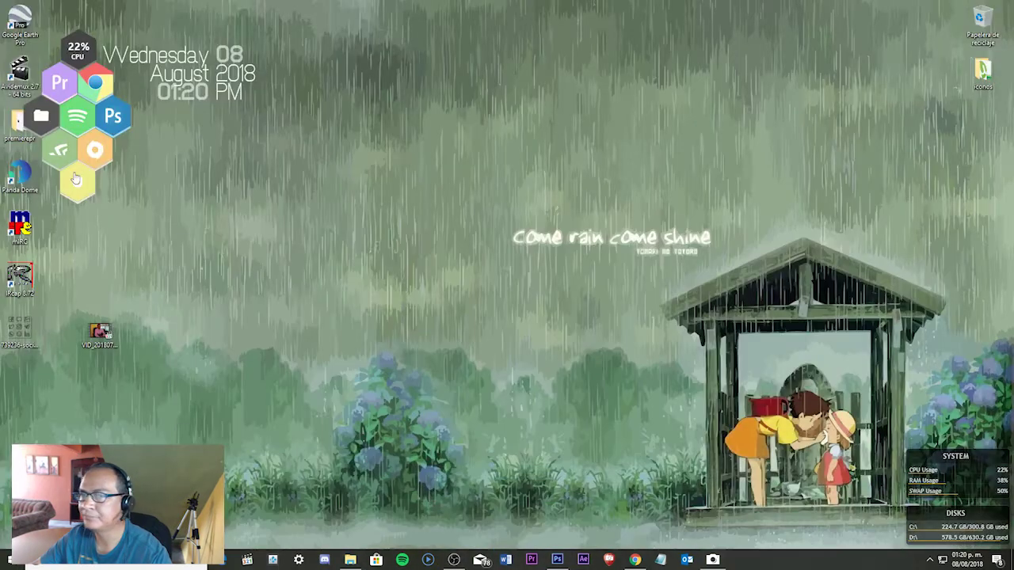
drag(19, 331, 252, 37)
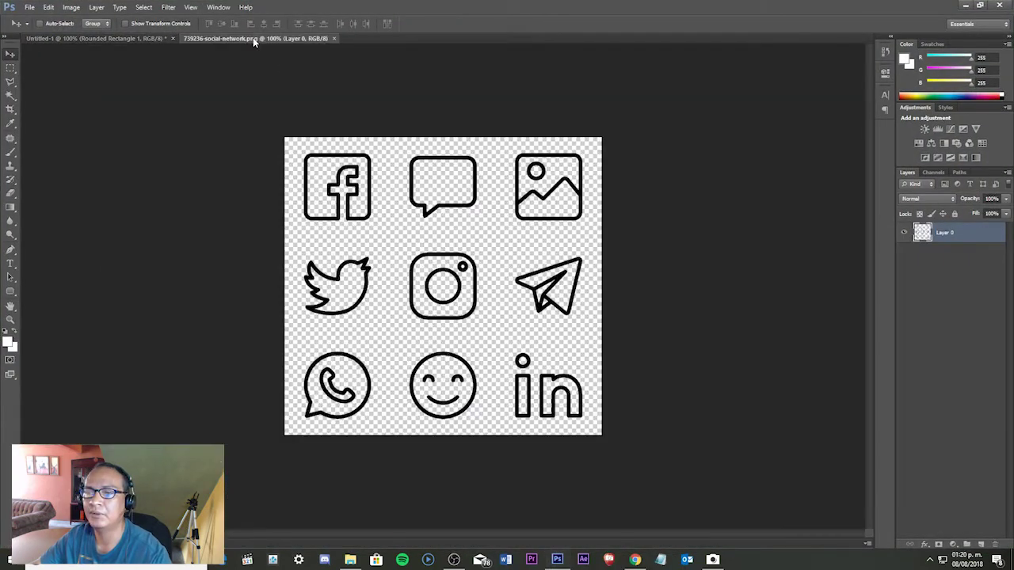
- Select the Facebook icon in the social network image with a four-sided Polygonal Lasso outline
click(11, 81)
click(301, 232)
click(394, 230)
click(385, 145)
click(291, 145)
click(301, 232)
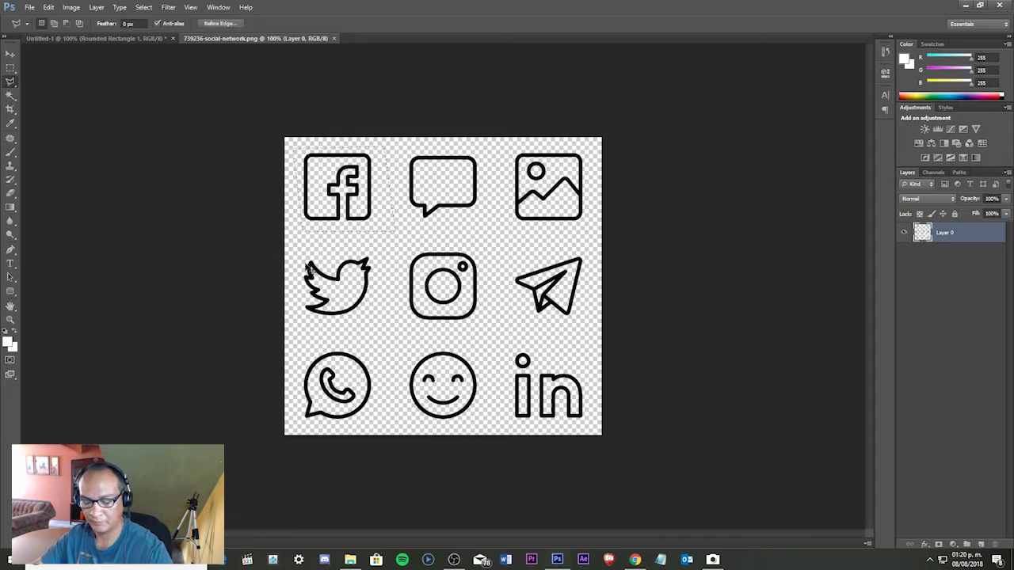
- Paste the copied Facebook icon into the Untitled-1 layout and place it below the blue rectangle near its left end
click(117, 39)
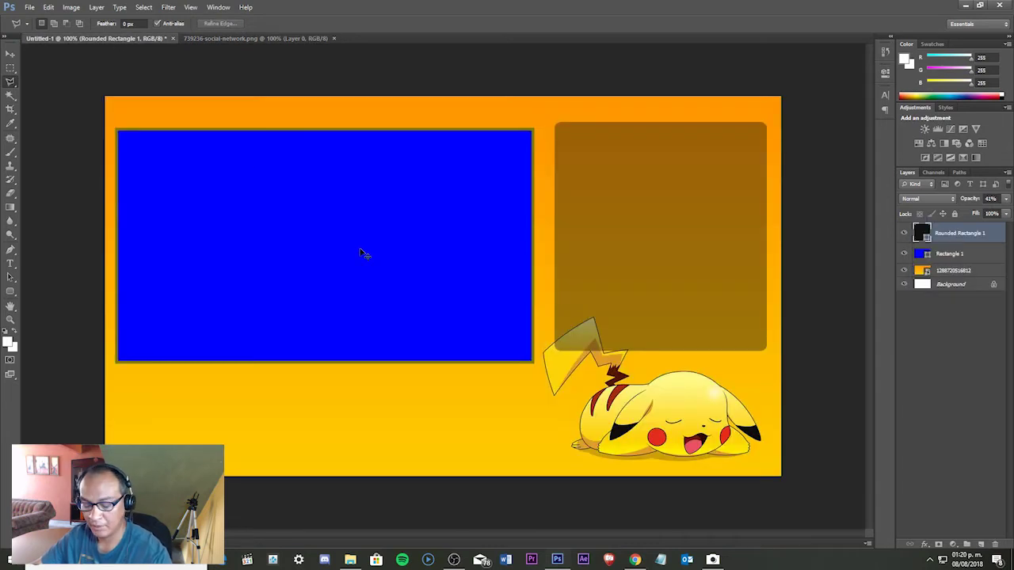
key(ctrl+v)
click(11, 54)
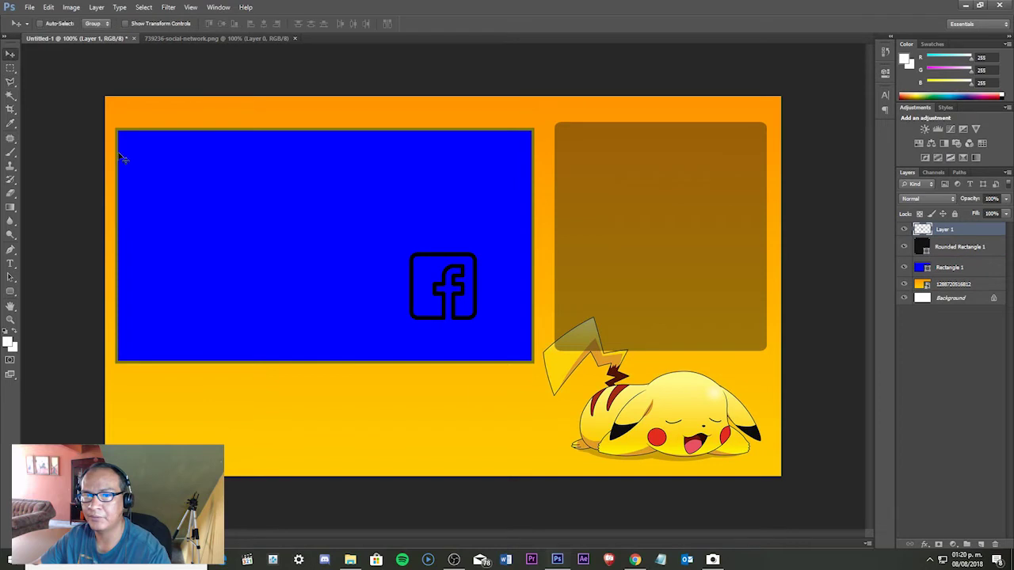
drag(459, 272, 196, 405)
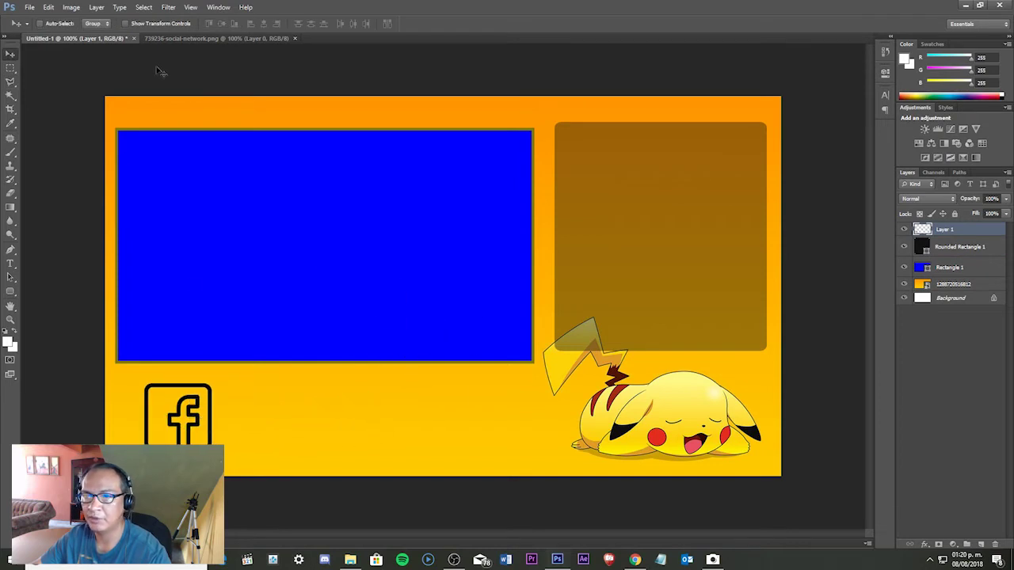
- Outline the Twitter icon in the social network image with a four-sided Polygonal Lasso selection and copy it
click(190, 39)
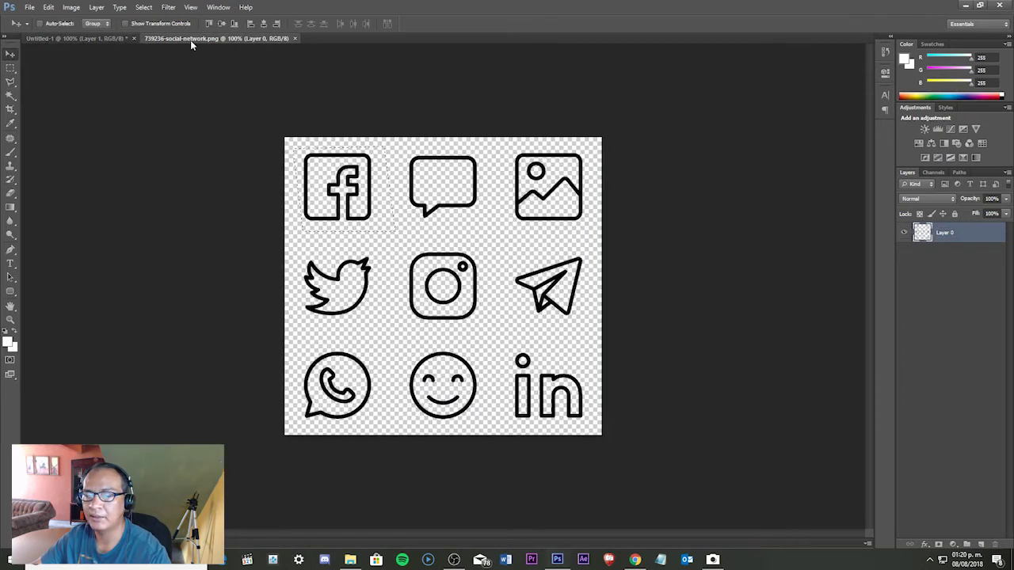
click(11, 82)
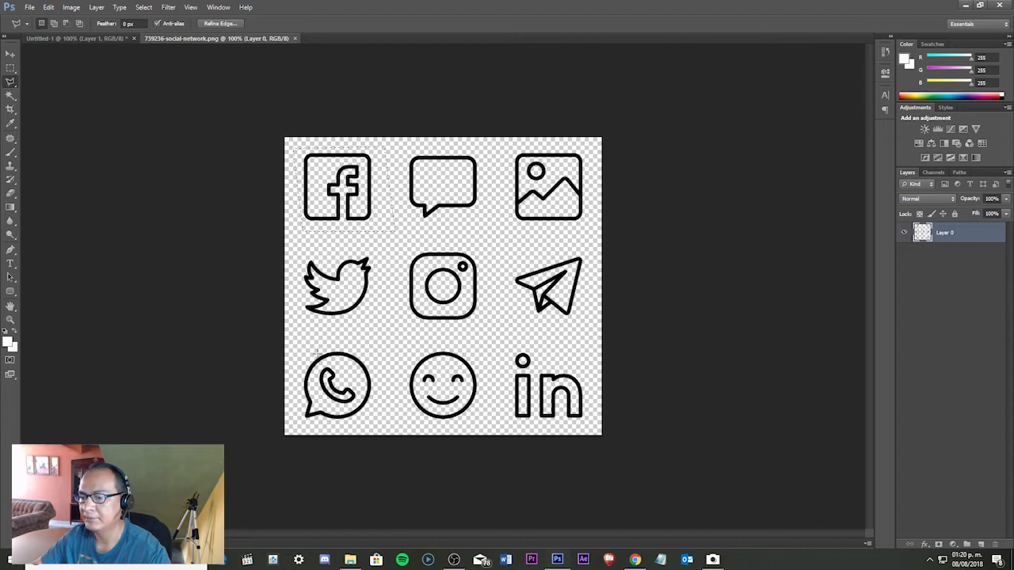
click(391, 321)
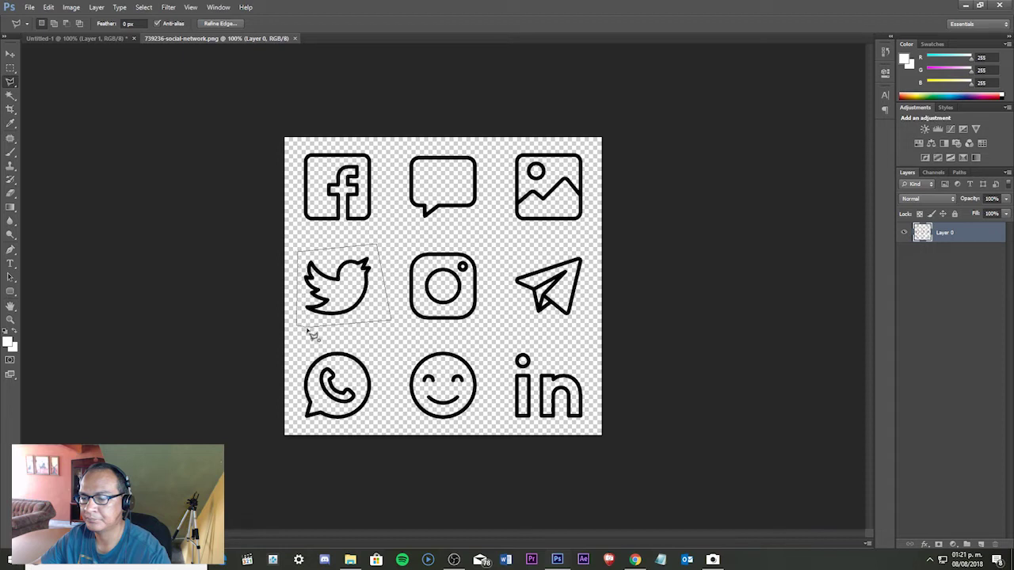
key(ctrl+c)
- Paste the copied Twitter icon into the Untitled-1 layout and place it beside the Facebook icon below the blue rectangle
click(80, 38)
key(ctrl+v)
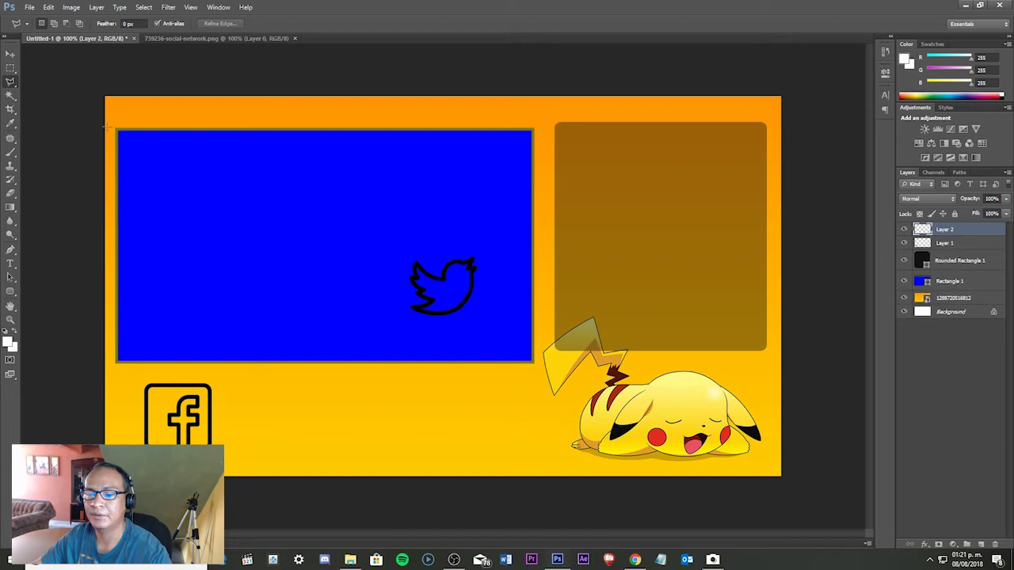
click(15, 54)
drag(457, 316, 282, 451)
click(238, 41)
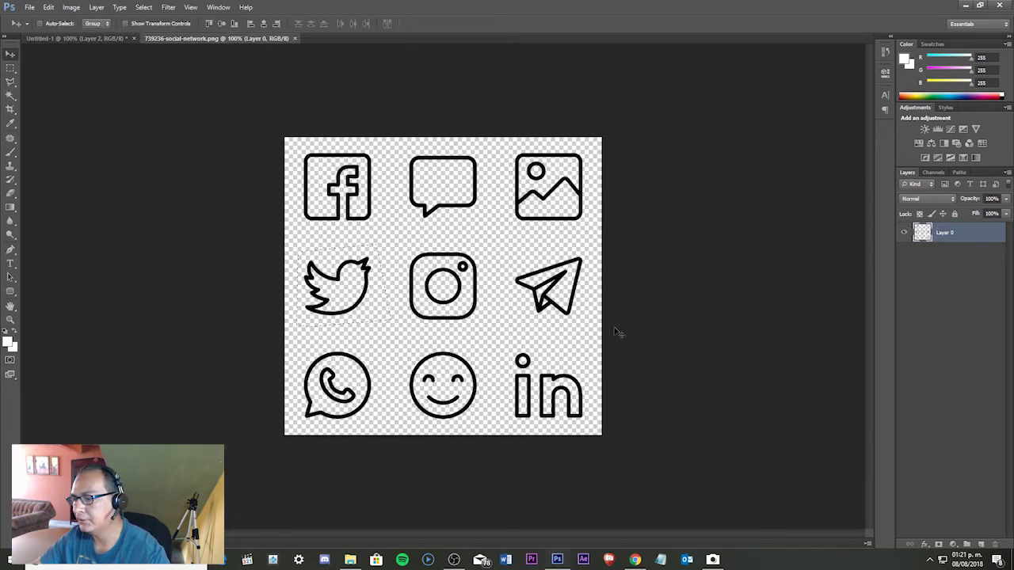
click(10, 82)
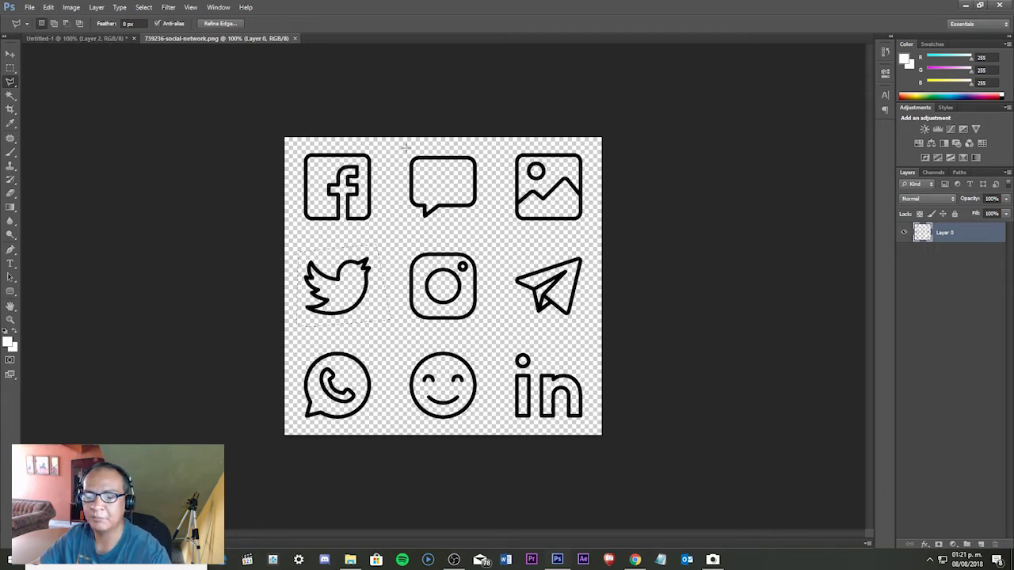
click(10, 53)
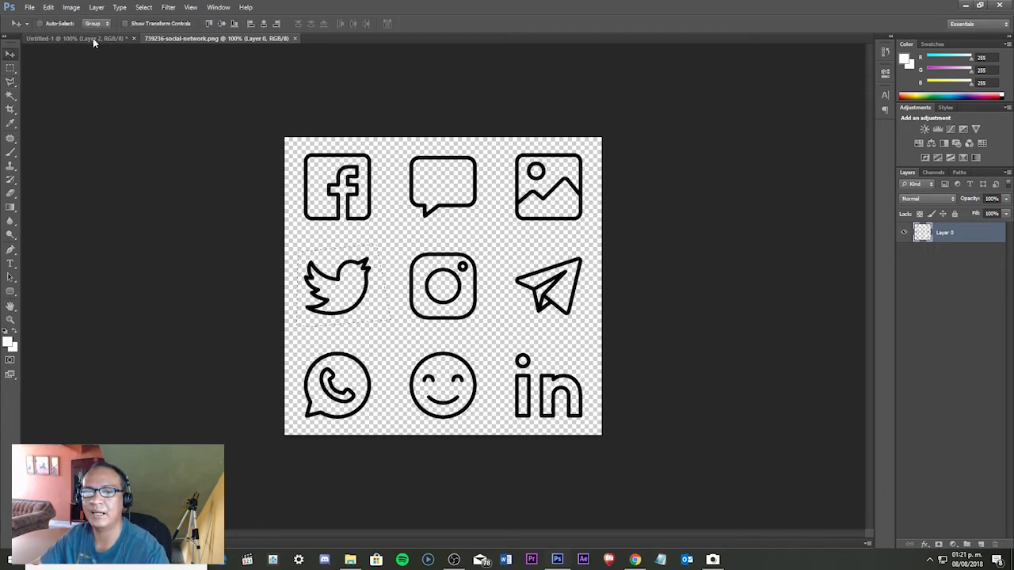
click(93, 38)
- Scale the Facebook and Twitter icon layers down together to about half their size
click(954, 243)
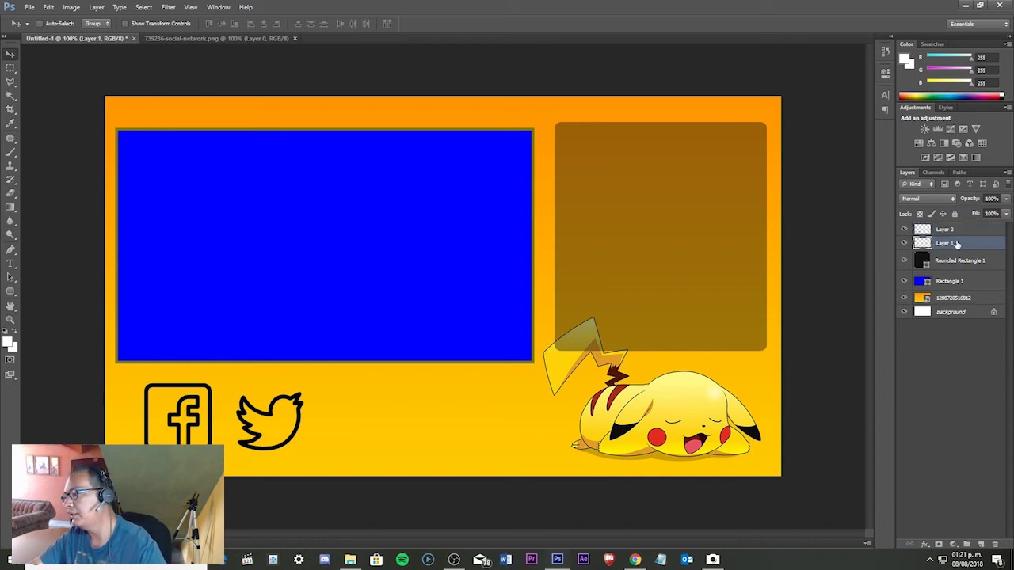
shift+click(961, 230)
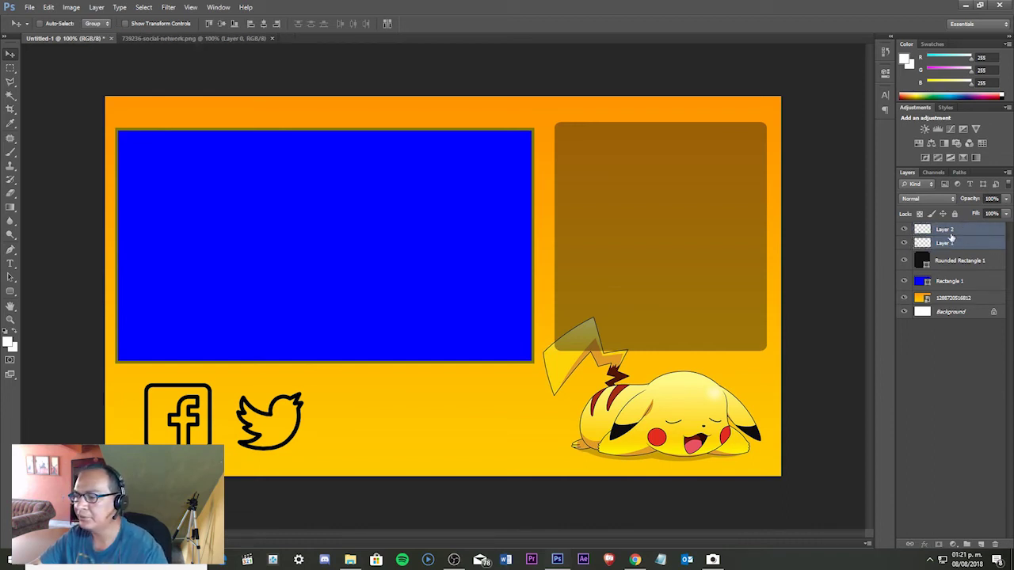
key(ctrl+t)
drag(308, 383, 218, 411)
click(530, 23)
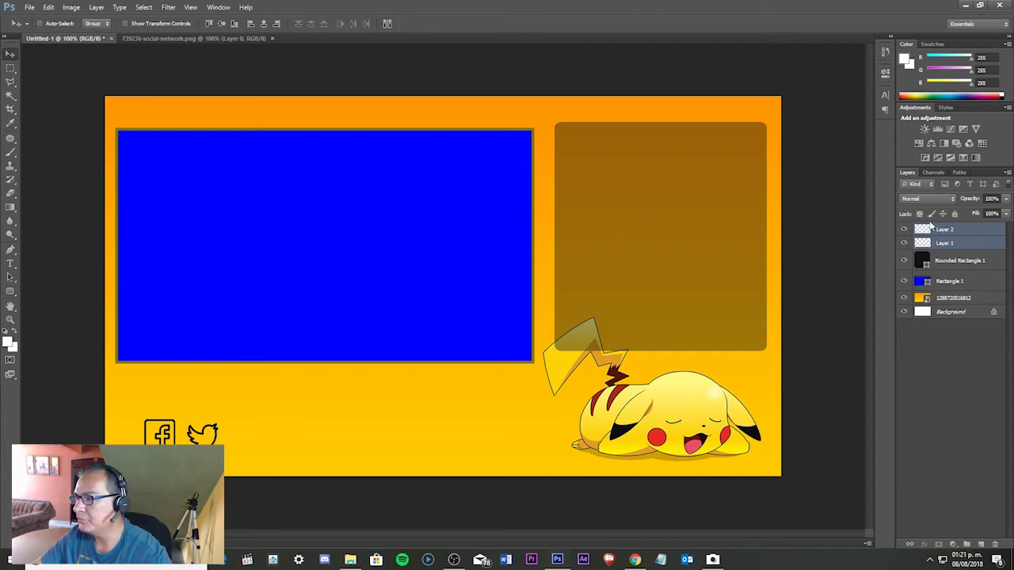
- Stack the two icons below the blue rectangle's left corner, with the Twitter icon above the Facebook icon
click(933, 230)
drag(203, 434, 135, 399)
click(950, 244)
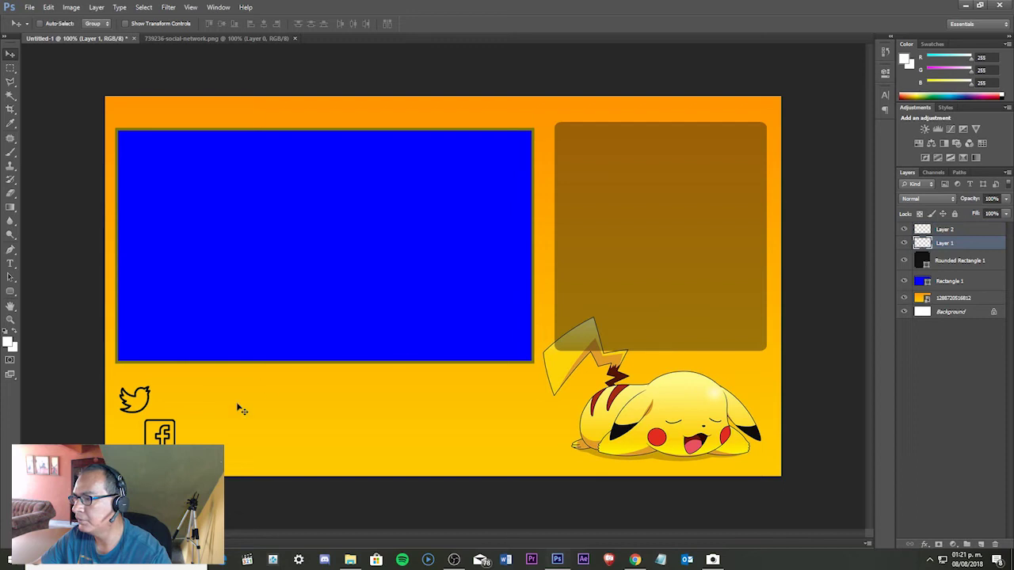
drag(161, 435, 136, 438)
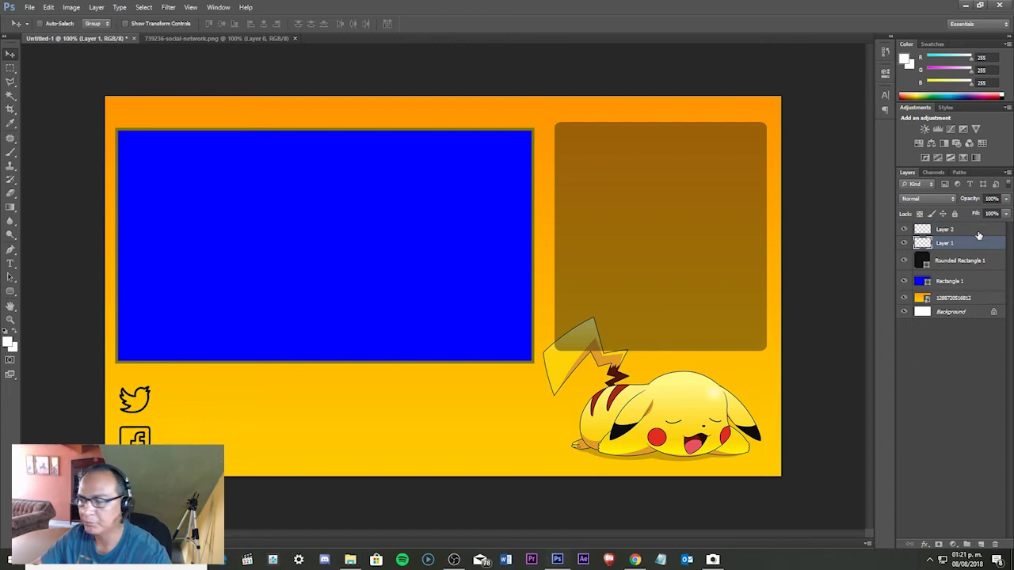
- Add the text FACEBOOK.COM/LATERRAZA in black at 21 pt on a new layer below the blue rectangle
click(978, 230)
click(980, 545)
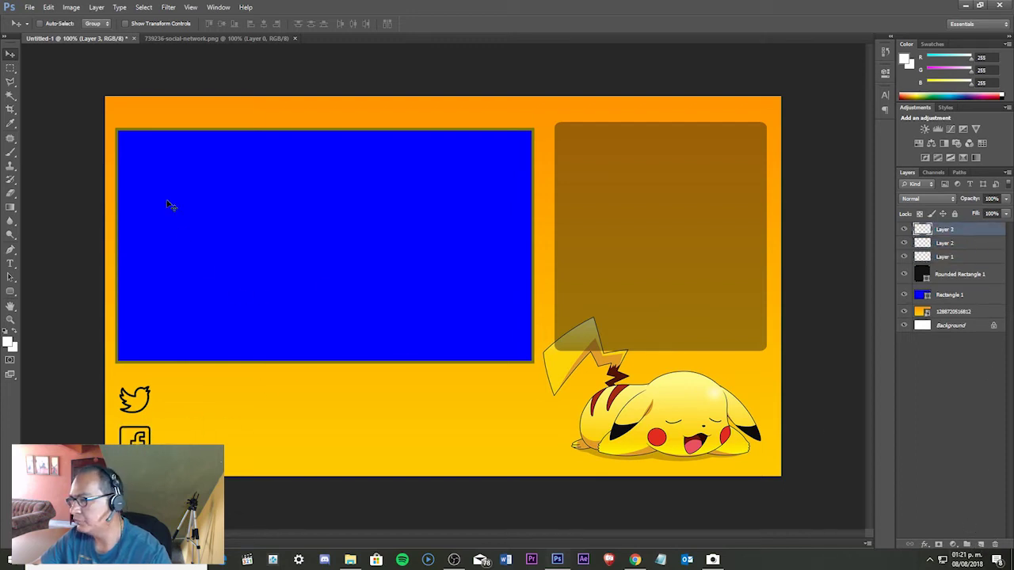
click(11, 263)
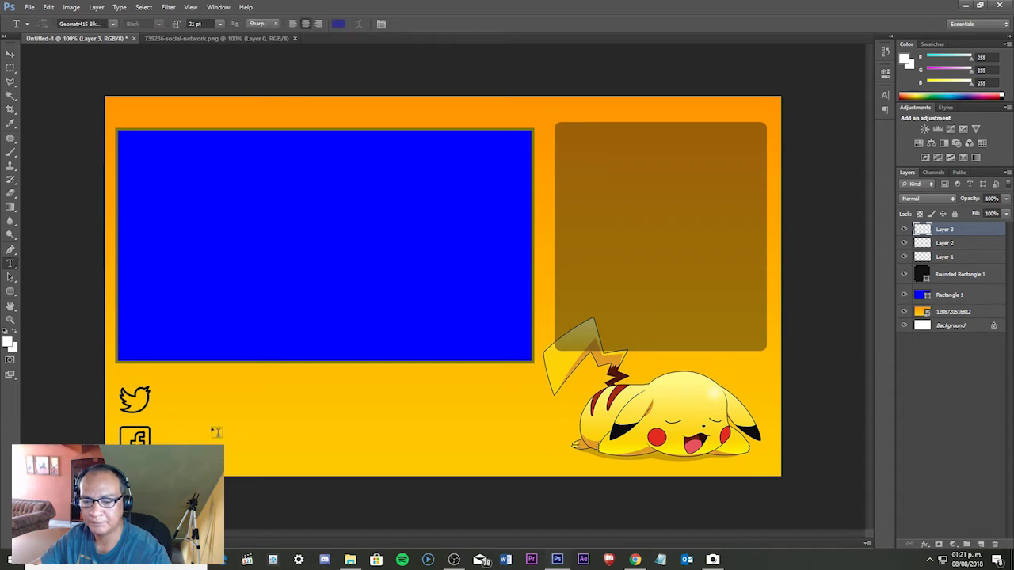
click(251, 427)
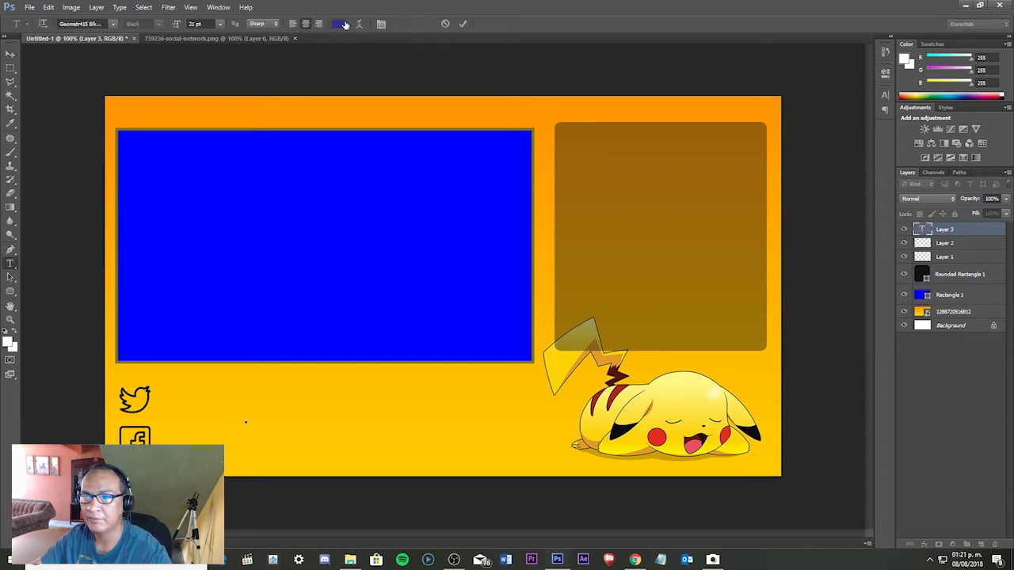
click(340, 24)
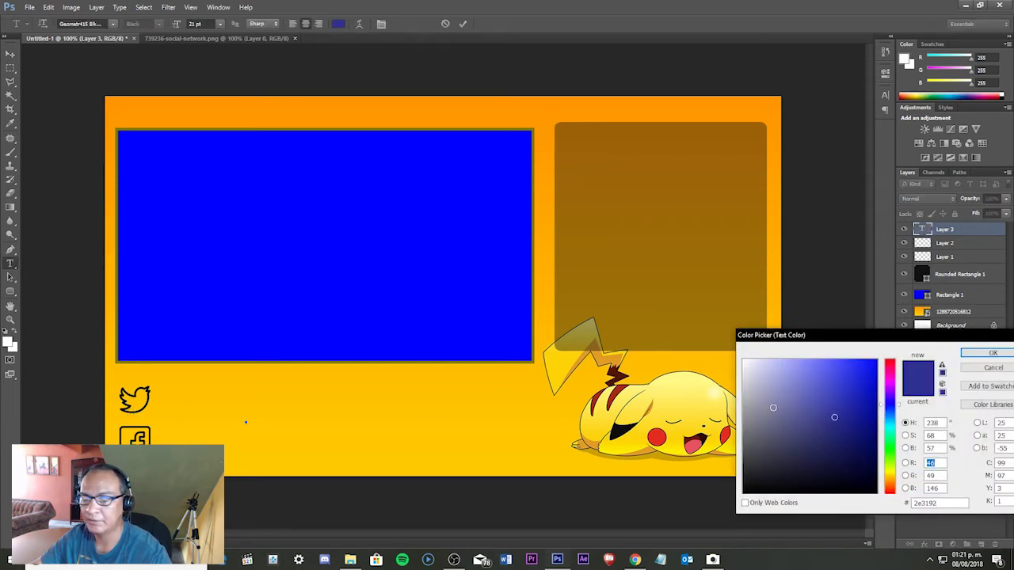
click(796, 491)
click(992, 352)
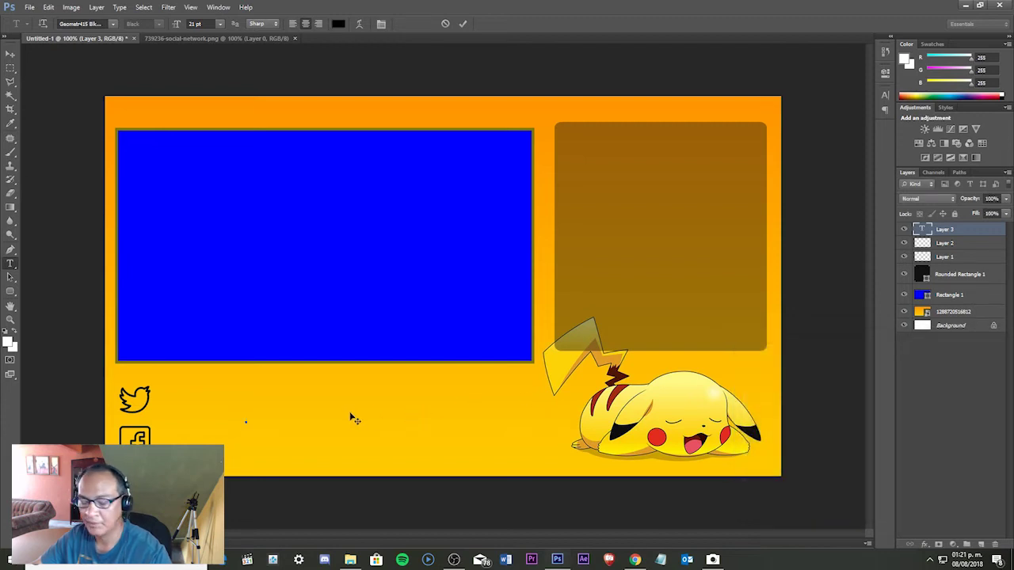
text(FAC)
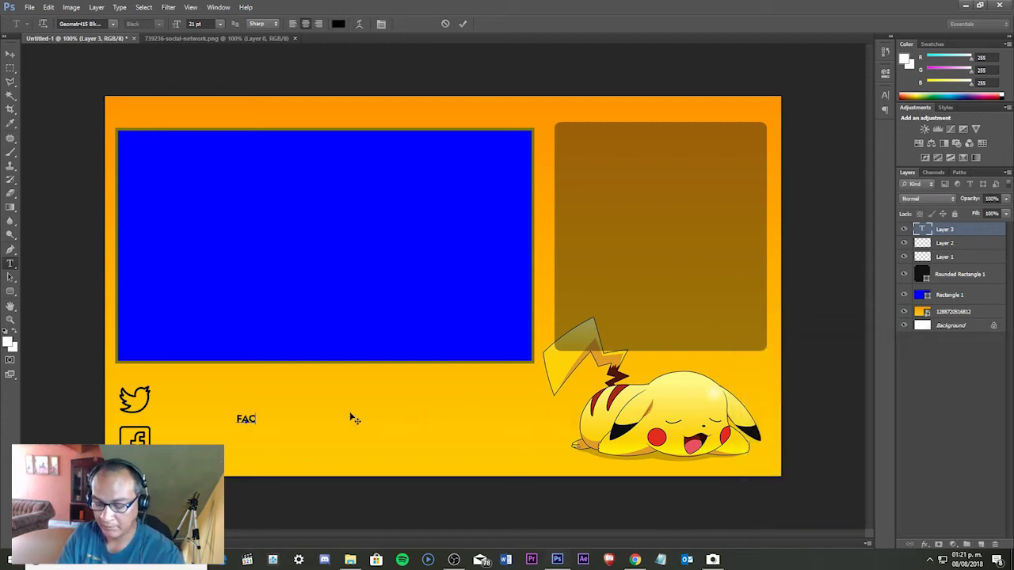
text(EBO)
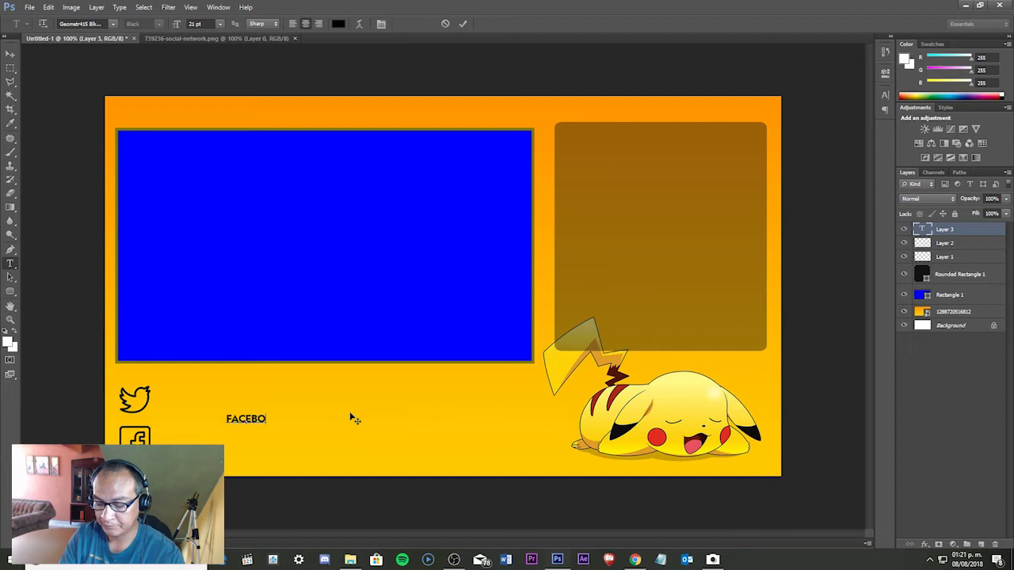
text(OK.COM/)
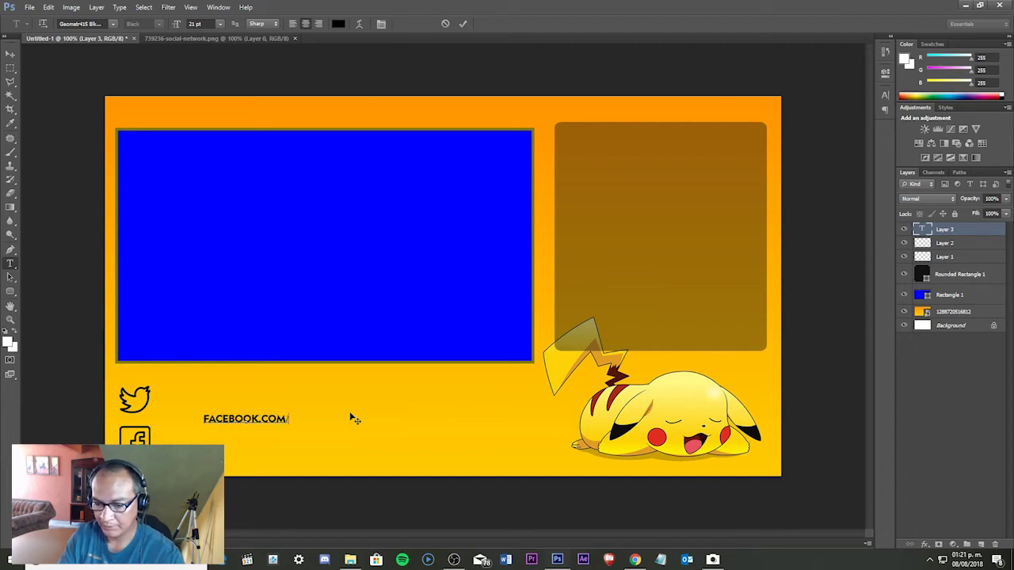
text(LATERRAZA)
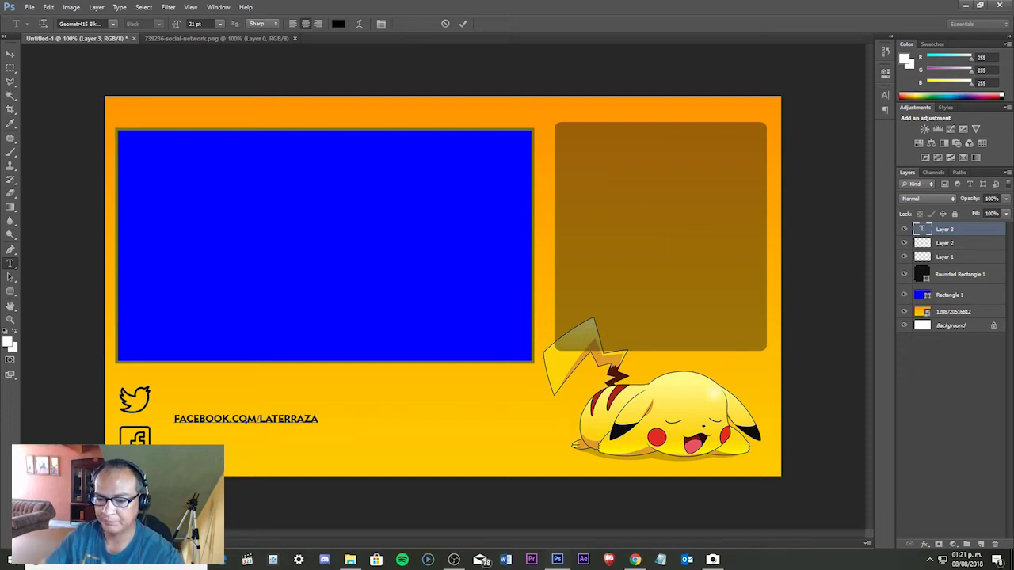
key(ctrl+Return)
- Enlarge the Facebook address text to about 166% and place it directly beside the Facebook icon
key(v)
drag(293, 395, 390, 441)
key(ctrl+t)
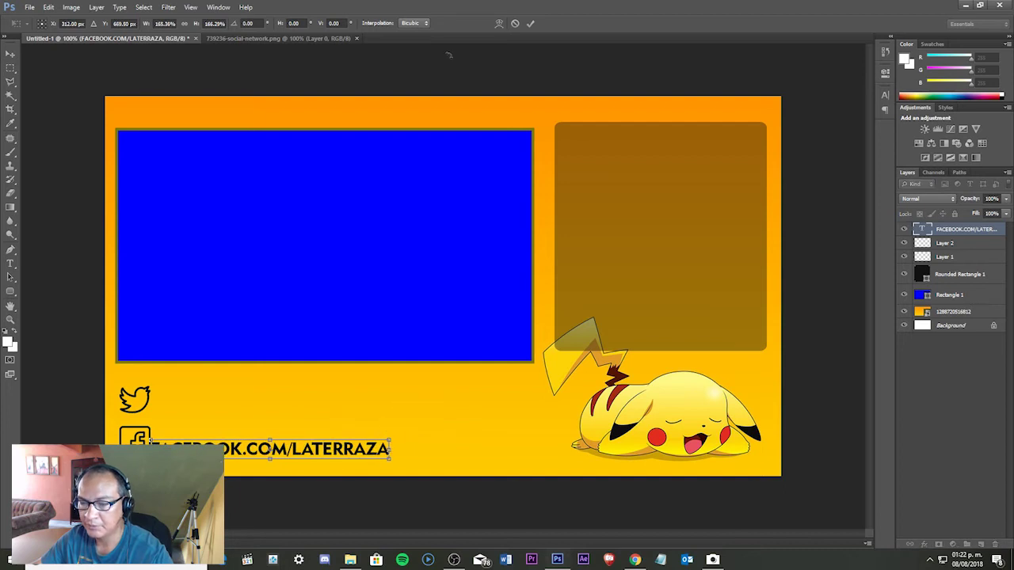
click(529, 23)
mouse_move(199, 422)
mouse_down()
mouse_move(216, 411)
mouse_move(205, 411)
mouse_up()
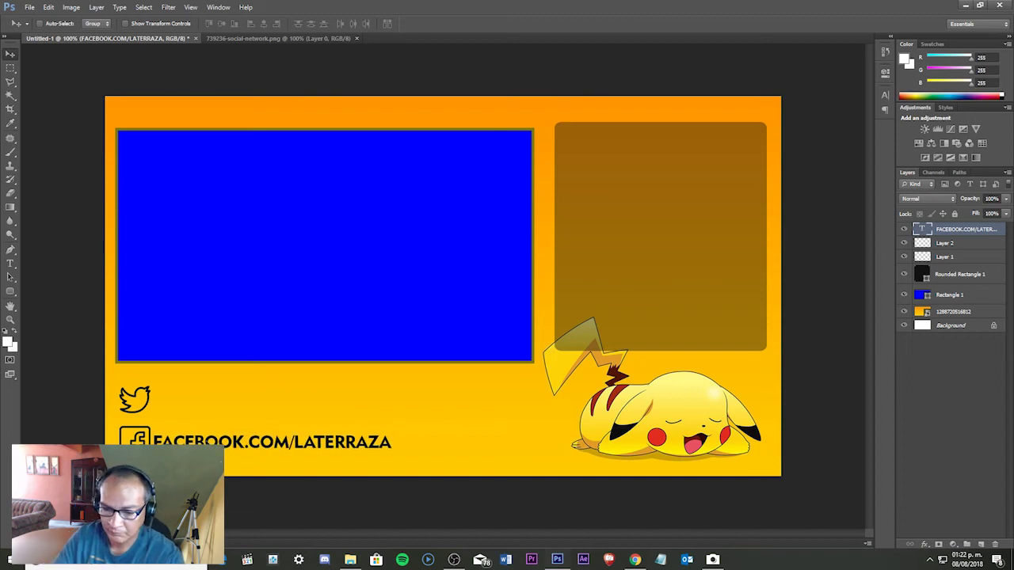
- Duplicate the Facebook address text layer and move the copy up beside the Twitter icon
right_click(971, 230)
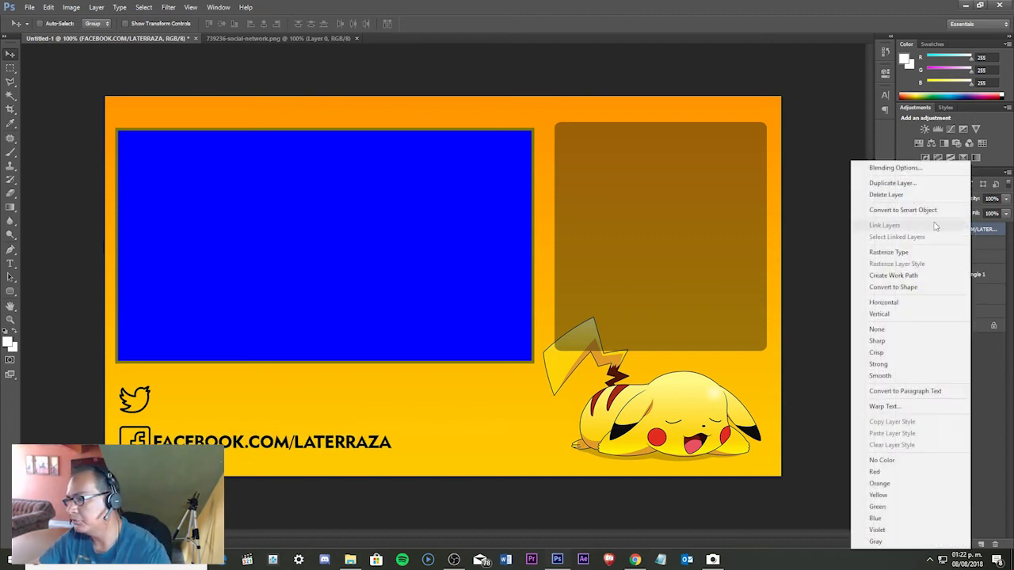
click(908, 190)
click(593, 174)
drag(196, 442, 204, 404)
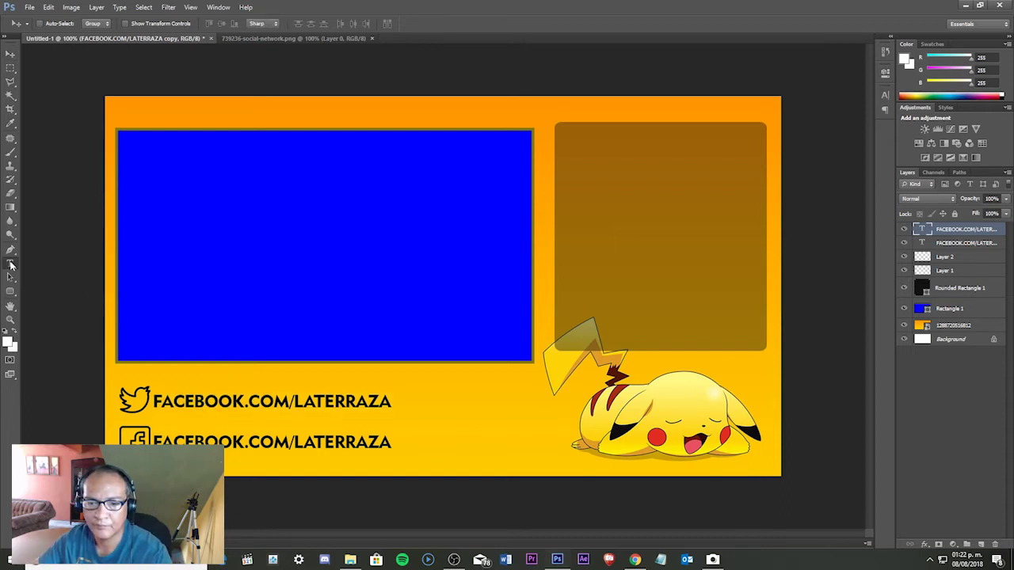
- Replace the duplicated text beside the Twitter icon with TWITTER.COM/LATERRAZA
click(10, 263)
click(343, 404)
drag(392, 401, 153, 402)
key(BackSpace)
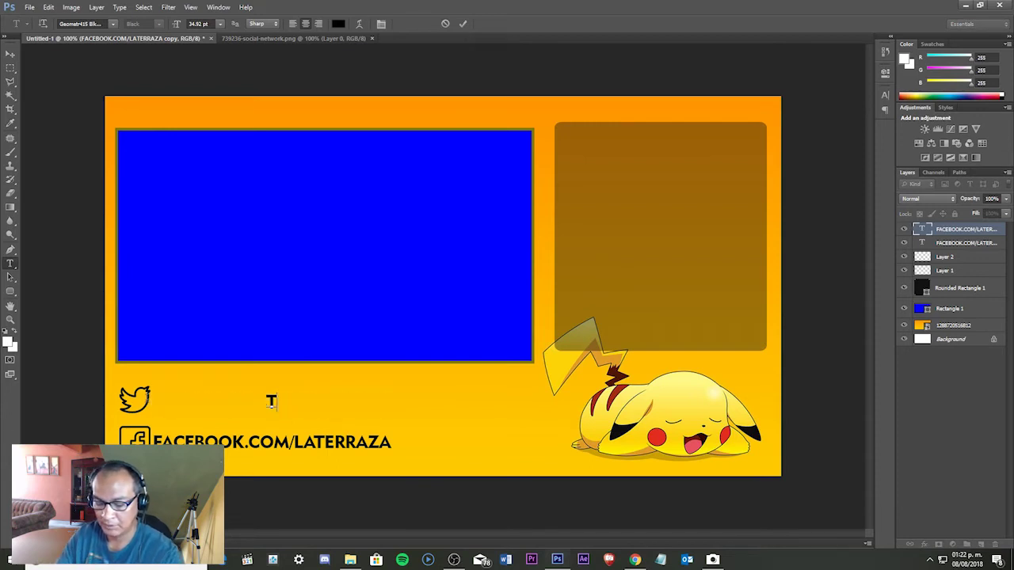
text(TWITTR)
key(BackSpace)
key(BackSpace)
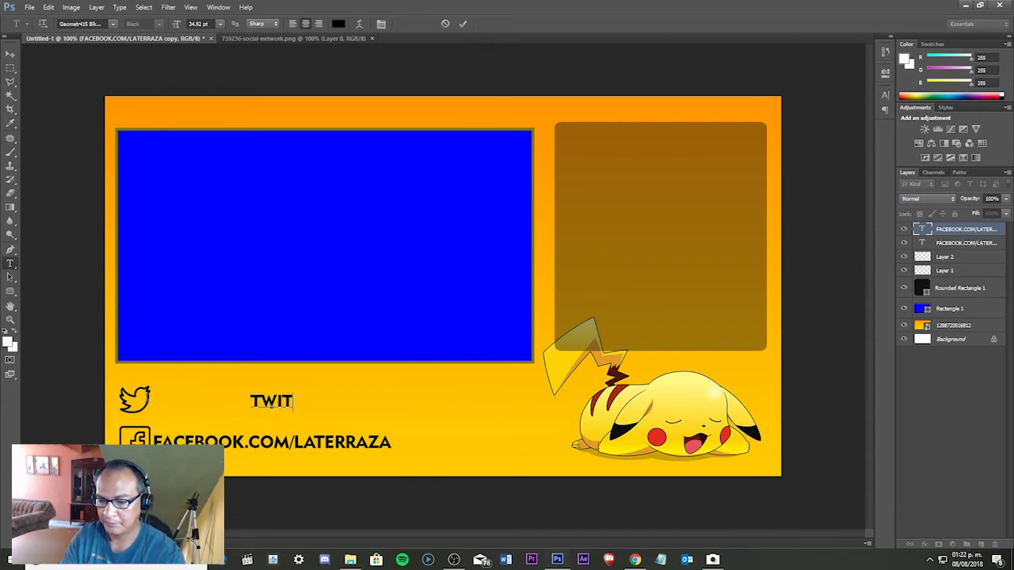
text(TER)
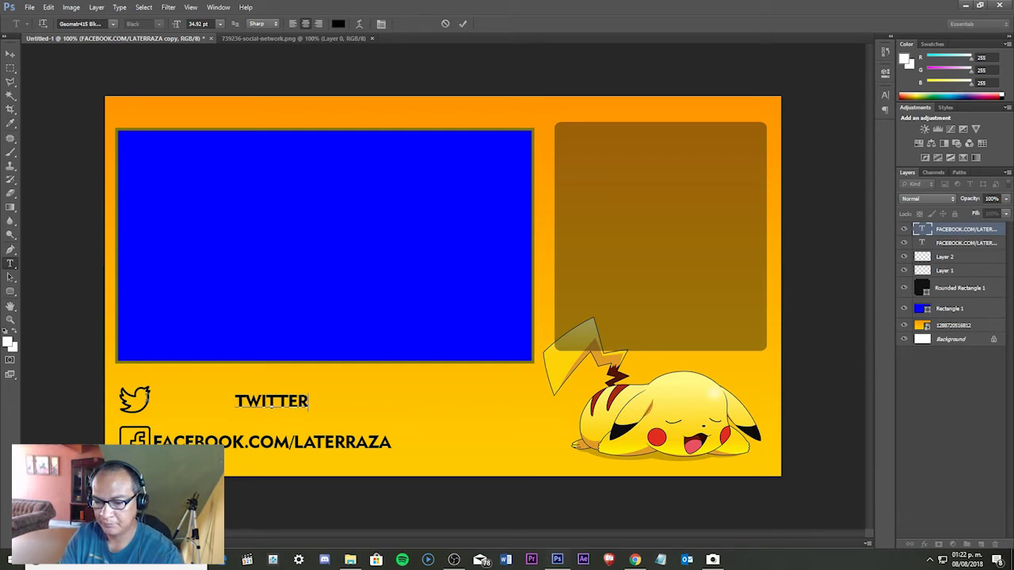
text(.COM/)
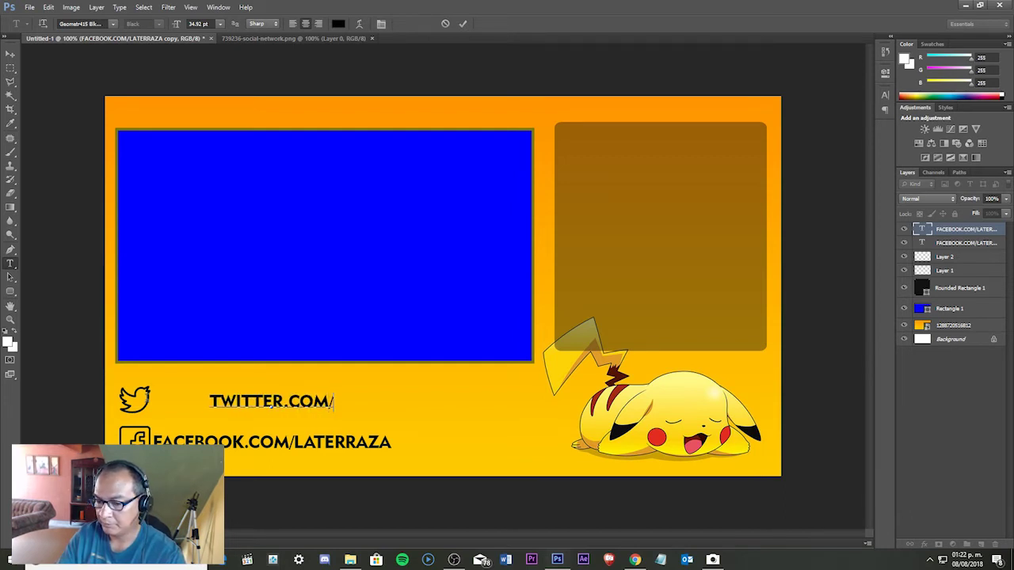
text(LATERRAZA)
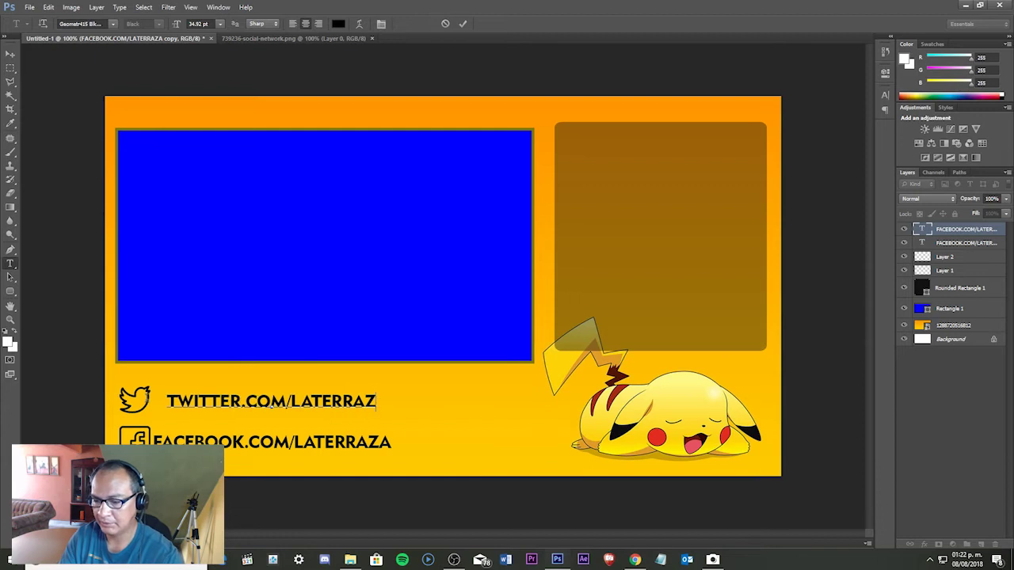
- Nudge the Twitter address text left so its start lines up with the Facebook address below
click(10, 53)
key(Left)
key(Left)
key(Left)
key(Left)
key(Left)
key(Left)
key(Left)
key(Left)
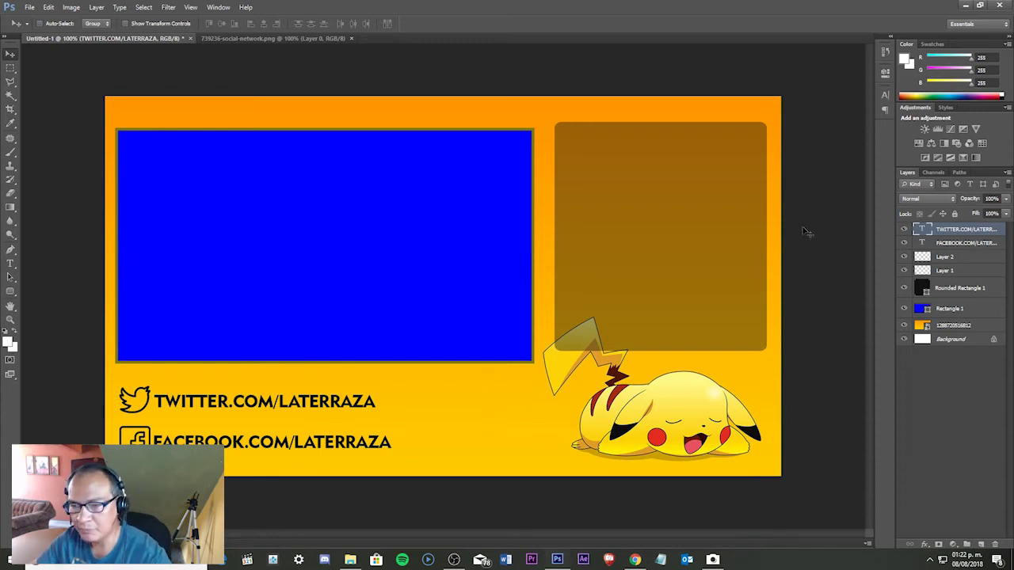
- Draw a rounded rectangle about 161 x 69 px with 10 px radius between the Facebook address and Pikachu, and set its opacity to 46%
click(981, 545)
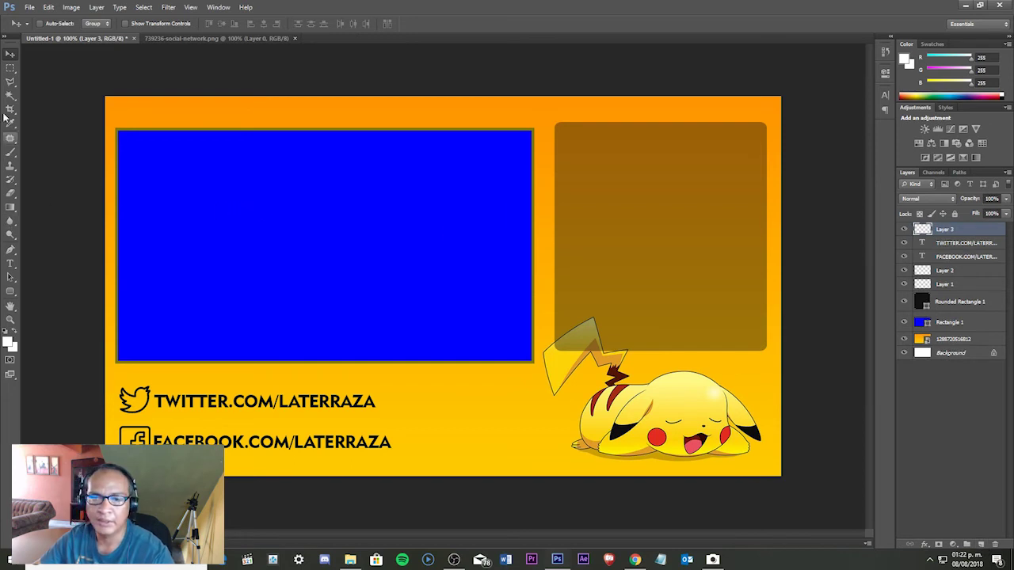
click(10, 291)
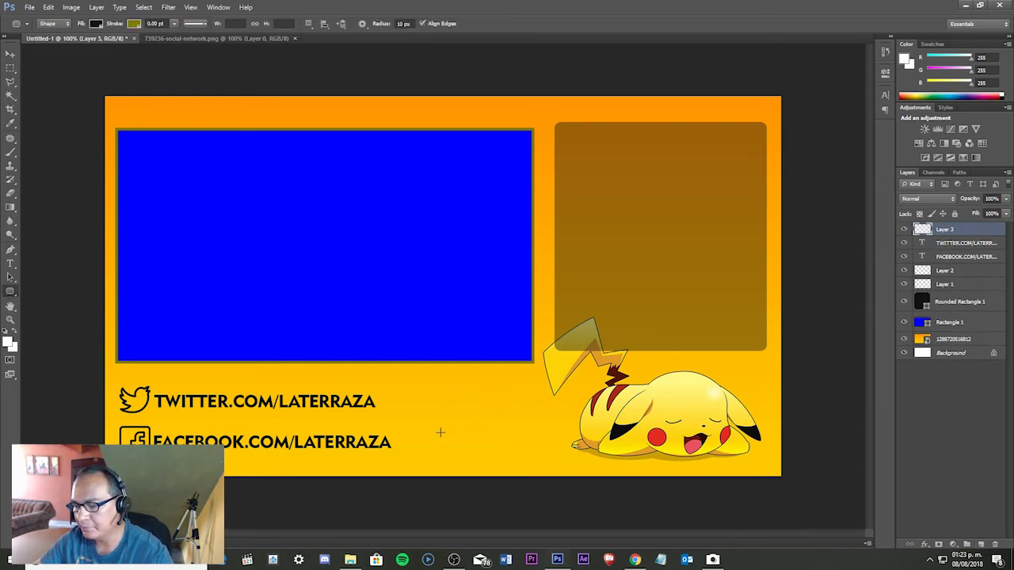
drag(435, 427, 523, 462)
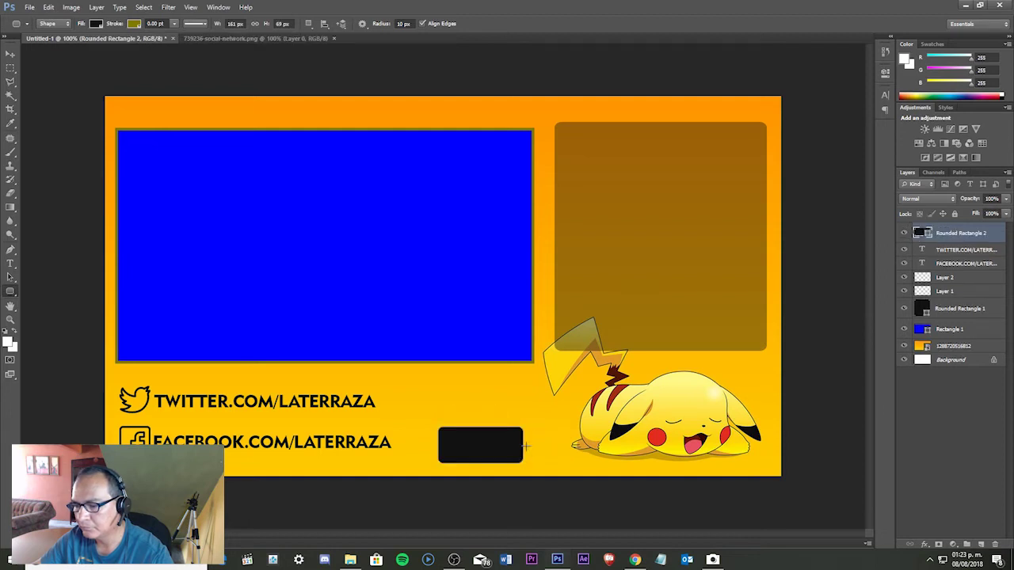
click(1006, 199)
drag(1007, 214, 977, 213)
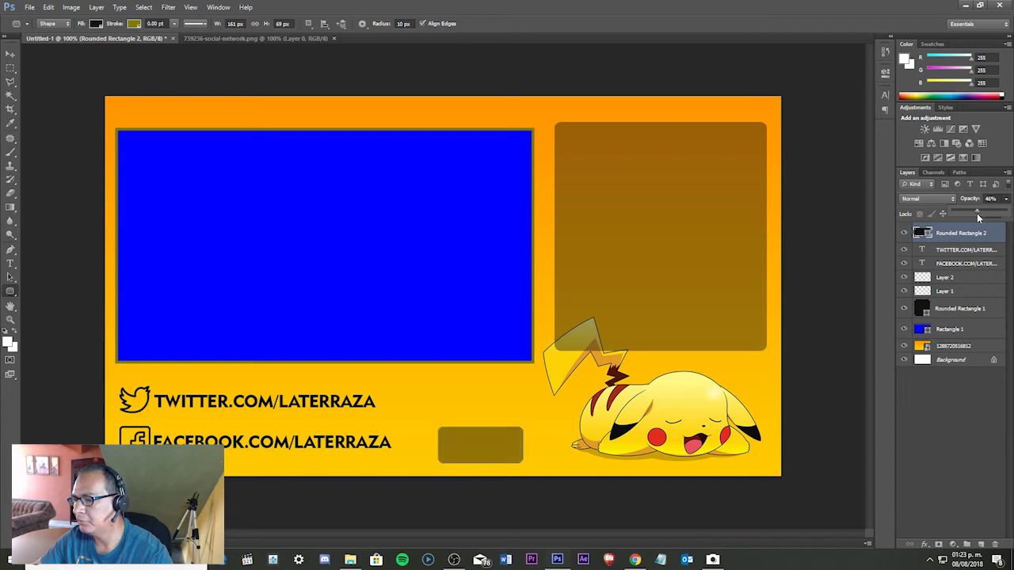
- Add the text EN LINEA AHORA on a new layer directly above the small rounded rectangle, and shift both slightly down
click(10, 54)
click(980, 546)
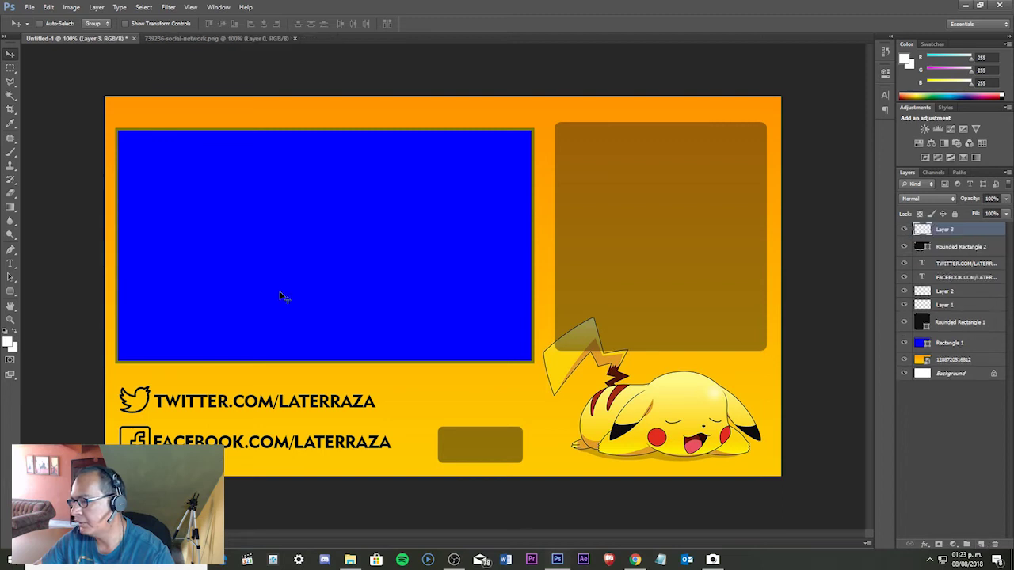
click(11, 265)
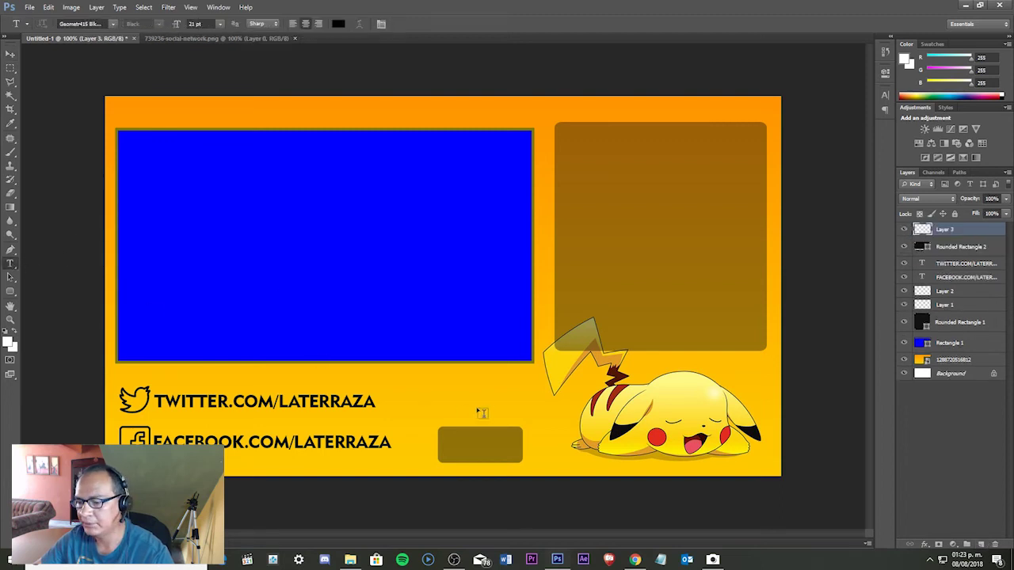
click(472, 407)
text(EN LINEA AHORA)
click(10, 54)
drag(468, 405, 478, 423)
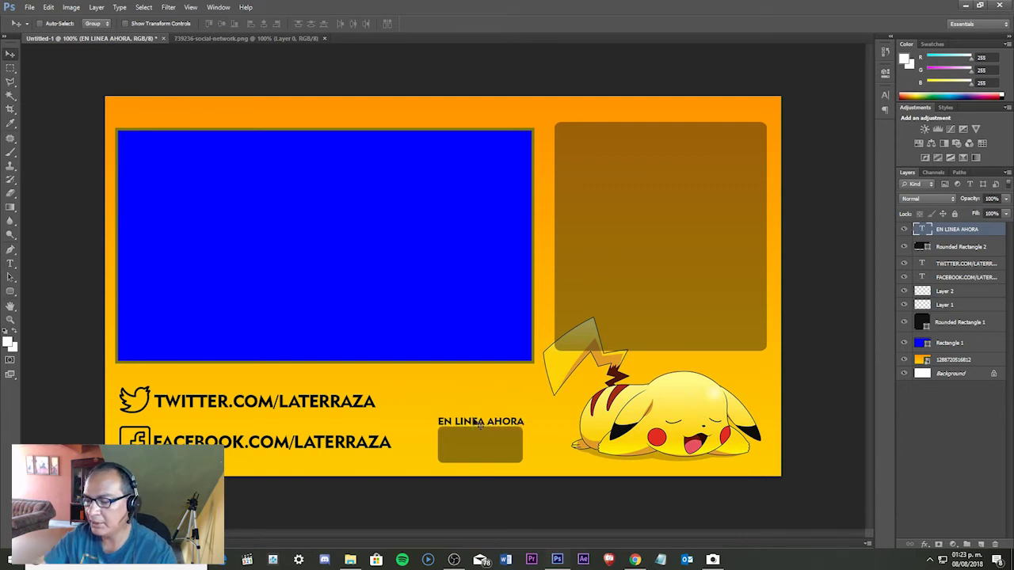
shift+click(483, 447)
drag(496, 457, 494, 465)
- Duplicate the small rounded rectangle and place the copy above the EN LINEA AHORA label
click(952, 251)
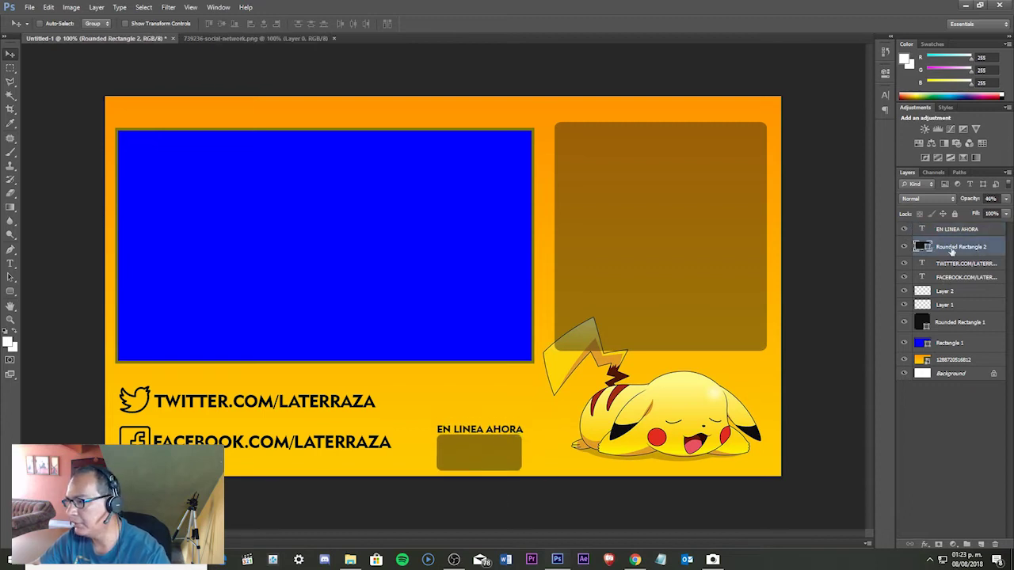
right_click(952, 251)
click(871, 221)
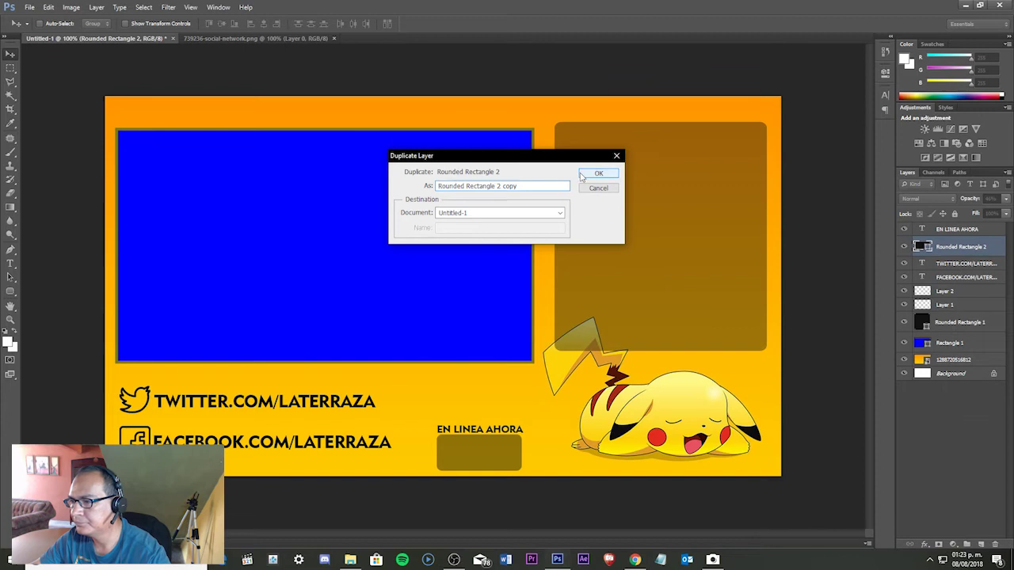
click(596, 174)
drag(474, 447, 467, 396)
- Duplicate the EN LINEA AHORA label and place the copy just above the upper small rounded rectangle
click(956, 229)
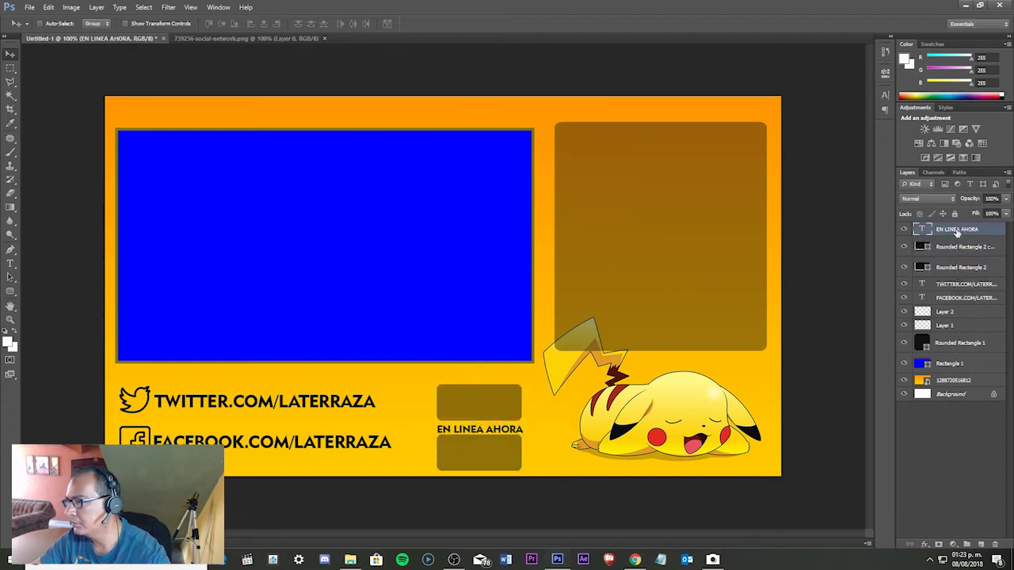
right_click(957, 229)
click(877, 184)
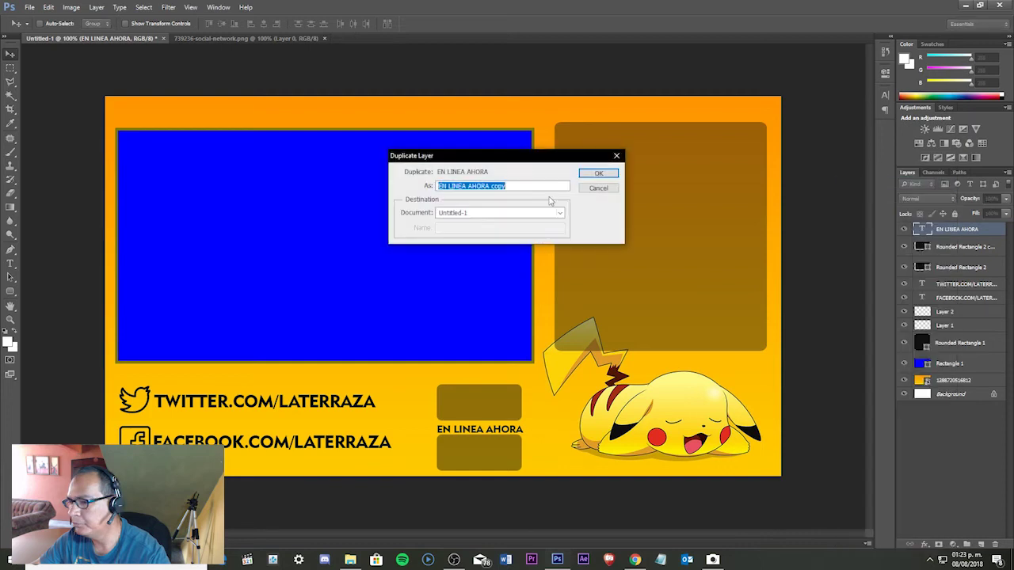
click(595, 169)
drag(482, 442, 481, 384)
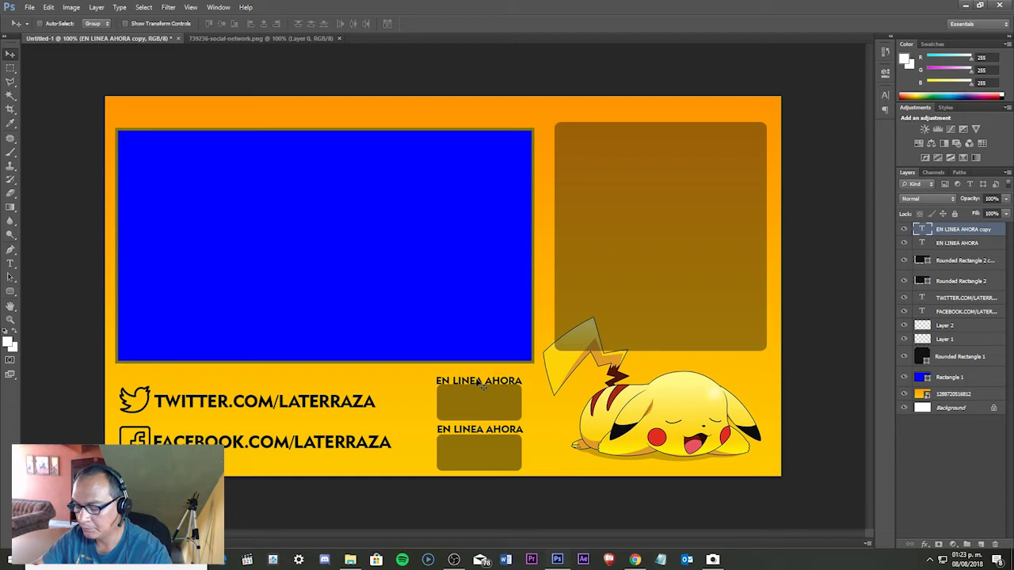
key(Up)
key(Up)
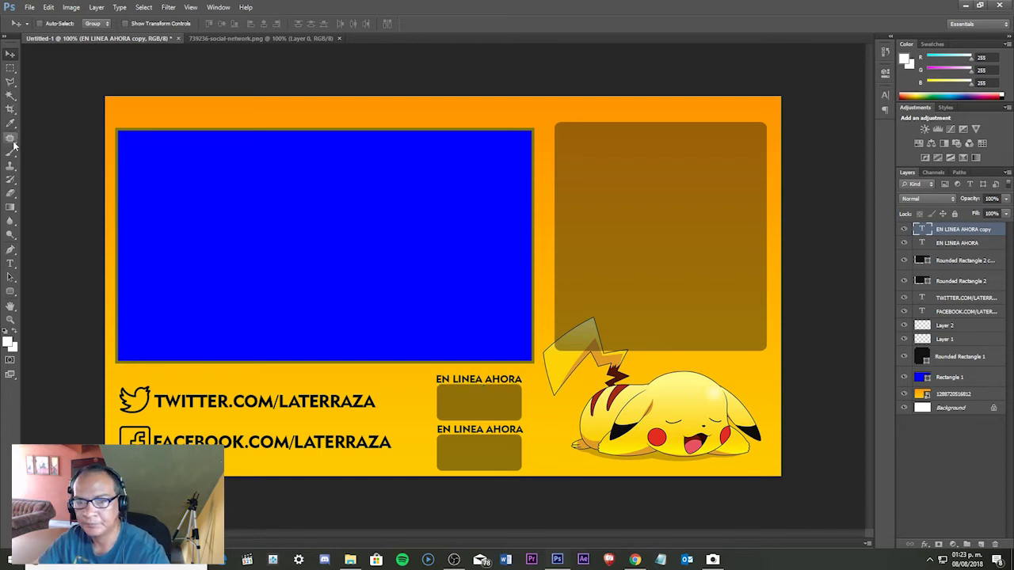
- Replace the text of the upper label with NUM SUB
click(10, 263)
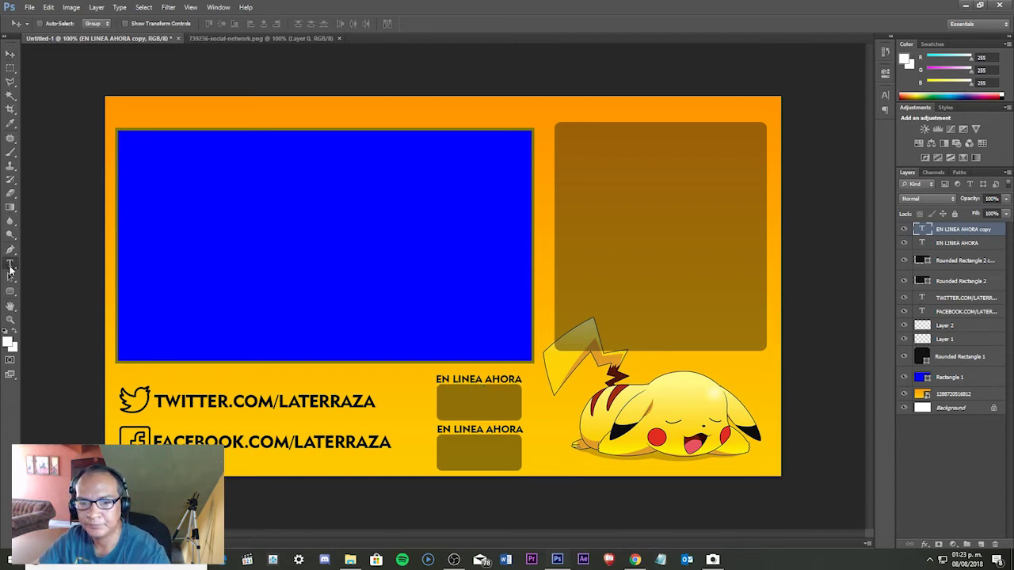
click(511, 382)
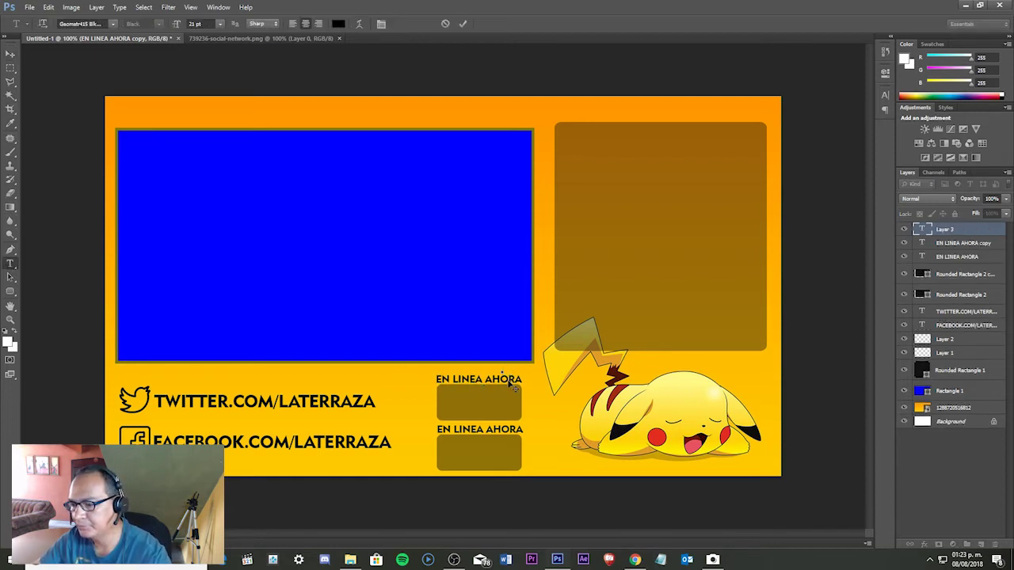
click(445, 23)
click(466, 377)
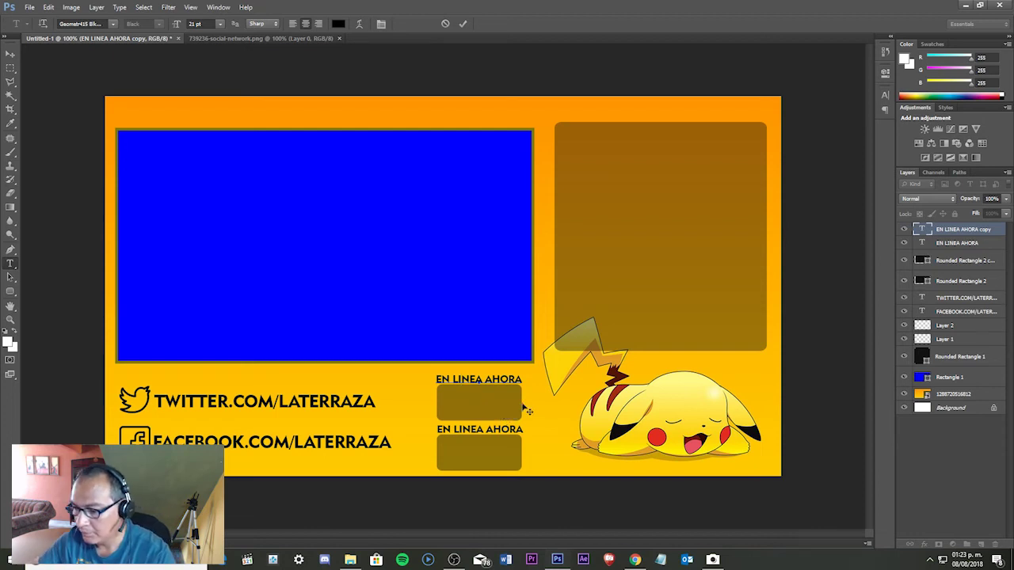
drag(523, 378, 434, 381)
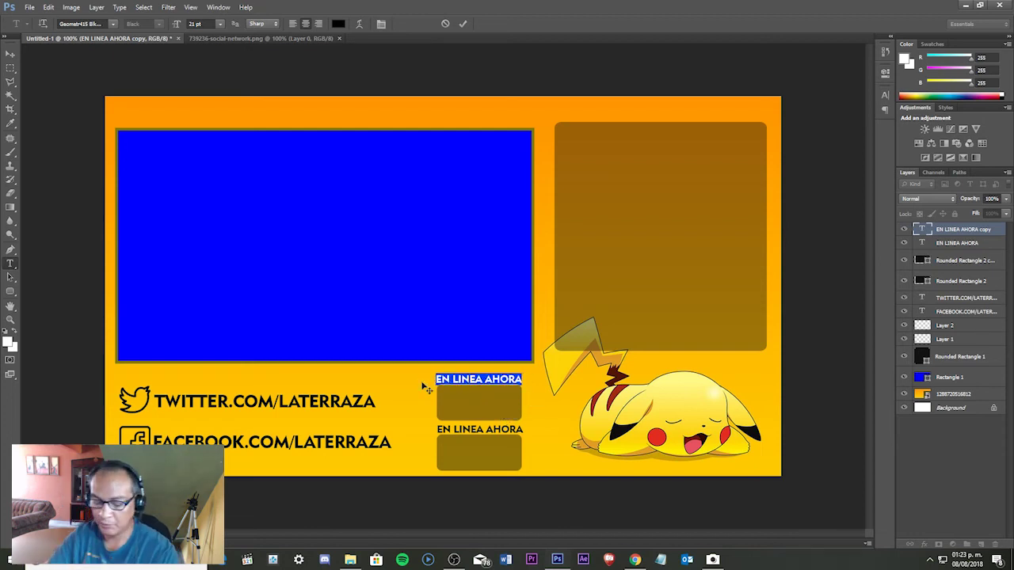
text(ULTIMO)
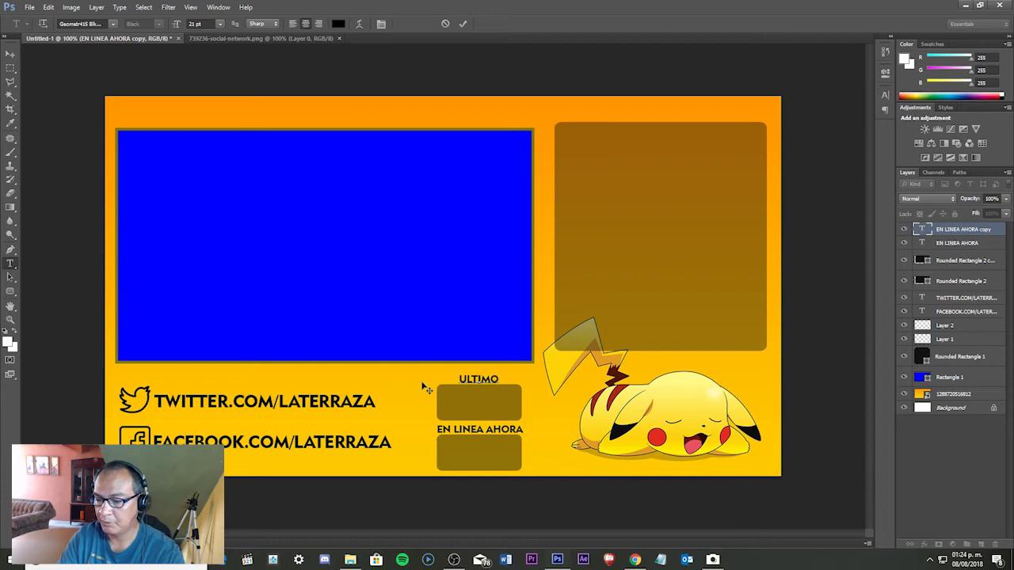
key(BackSpace)
key(BackSpace)
key(BackSpace)
key(BackSpace)
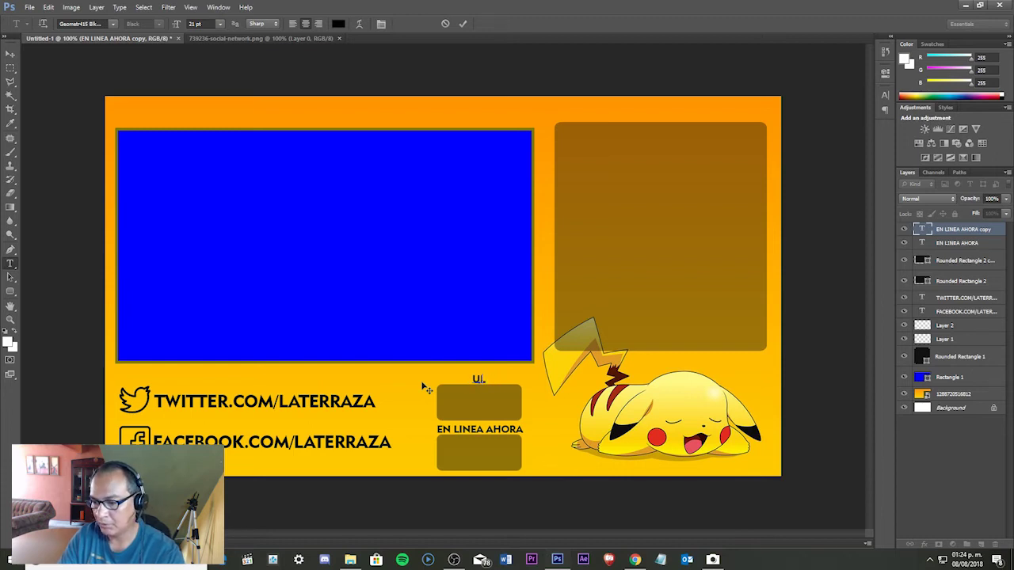
text(NUM SUB)
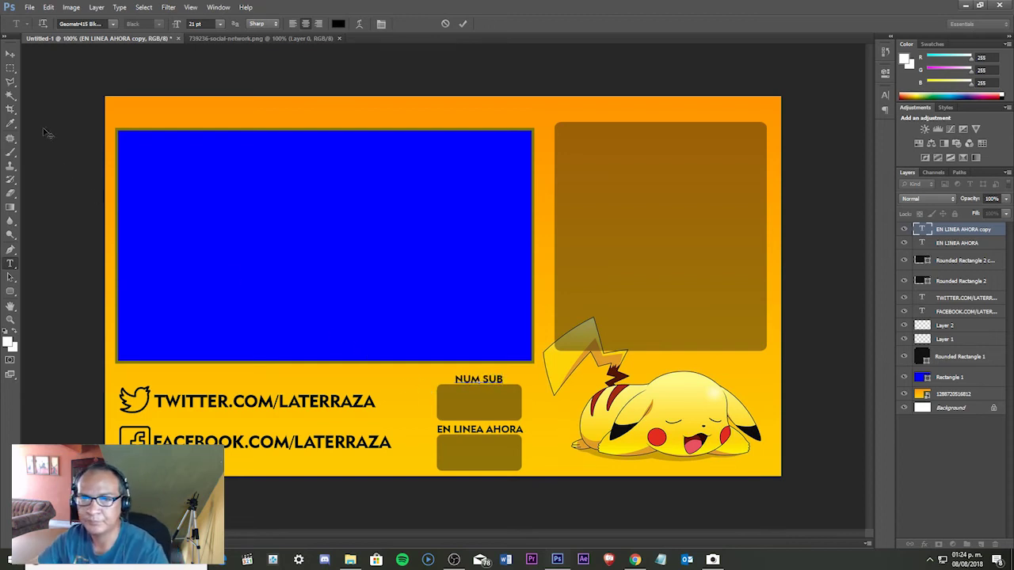
click(10, 54)
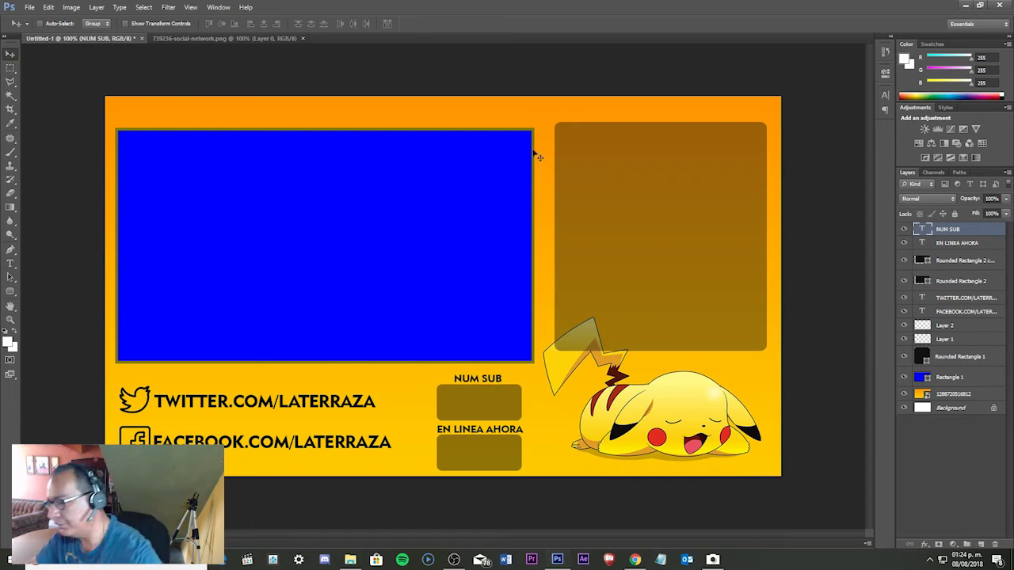
- Move the blue framed rectangle slightly down, leaving room above it for a title
key(p)
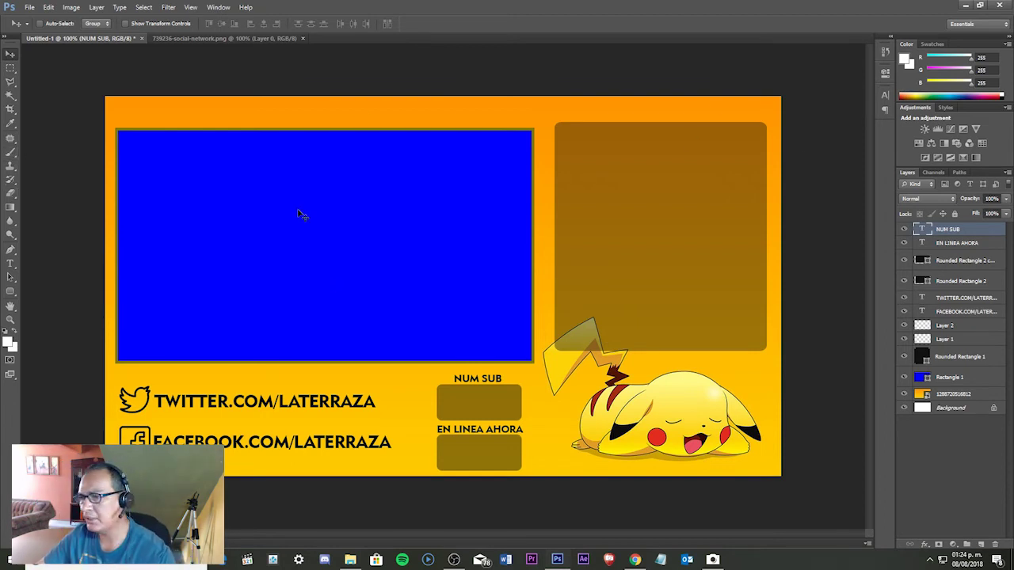
drag(301, 214, 290, 240)
click(944, 377)
key(Down)
key(Down)
key(Down)
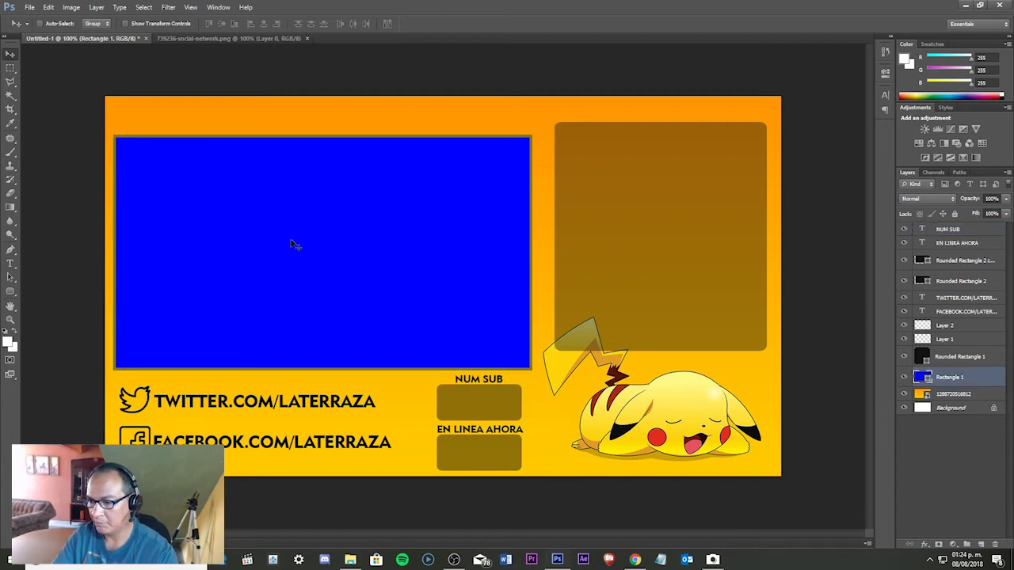
- Add the title LA TERRAZA BLOG & GAMER CHAVORUCO on a new top layer above the blue rectangle
click(958, 229)
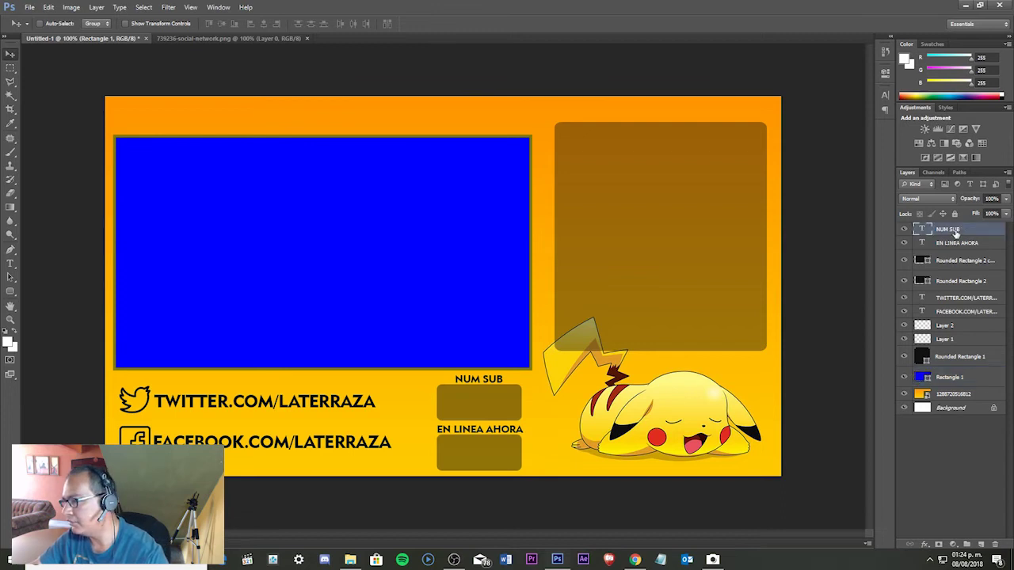
click(980, 544)
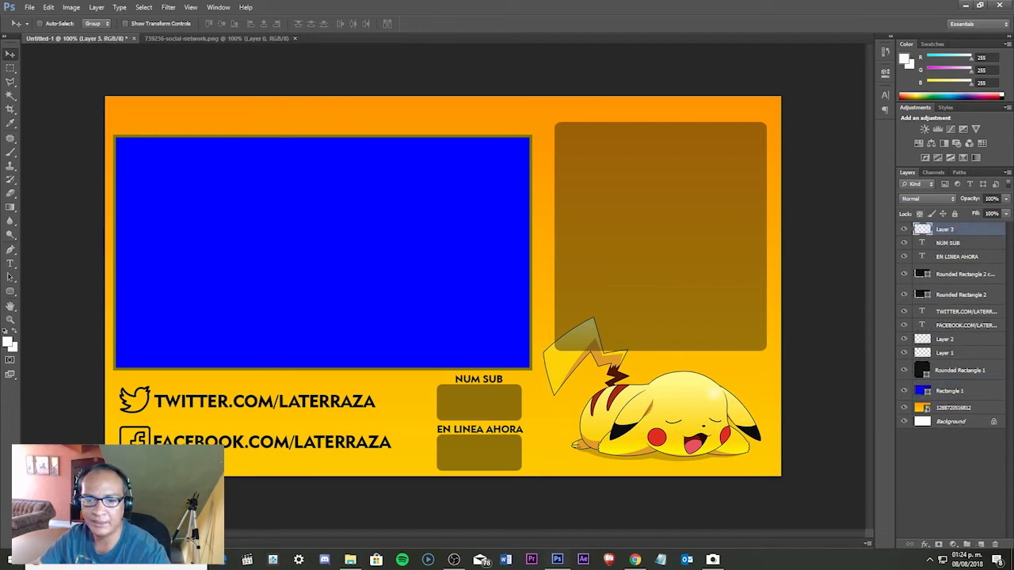
click(10, 263)
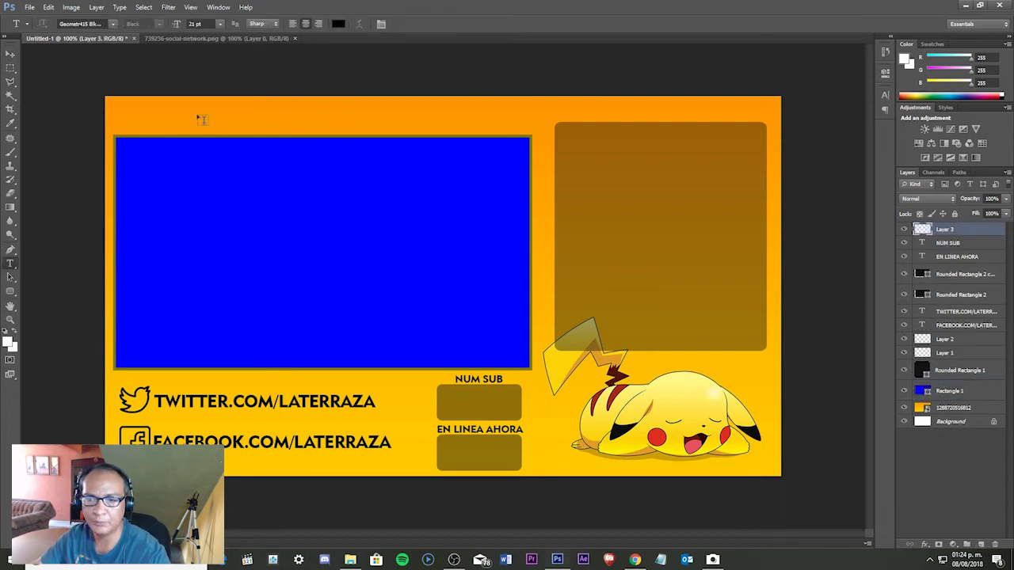
click(146, 120)
text(LA TERRAZA BL)
text(OG)
text( 6)
key(BackSpace)
text(&)
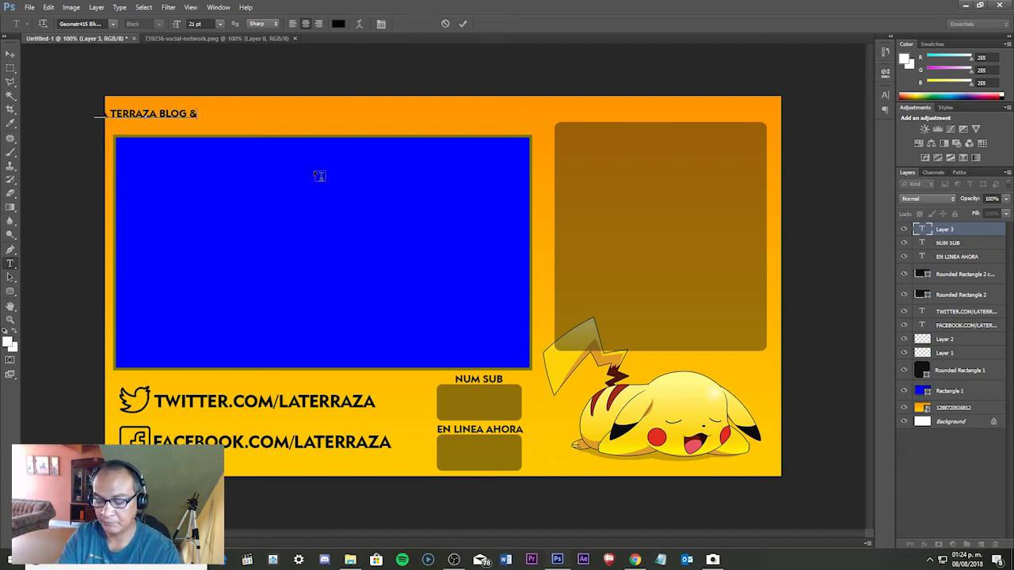
text( GAMER CHAVORUCO)
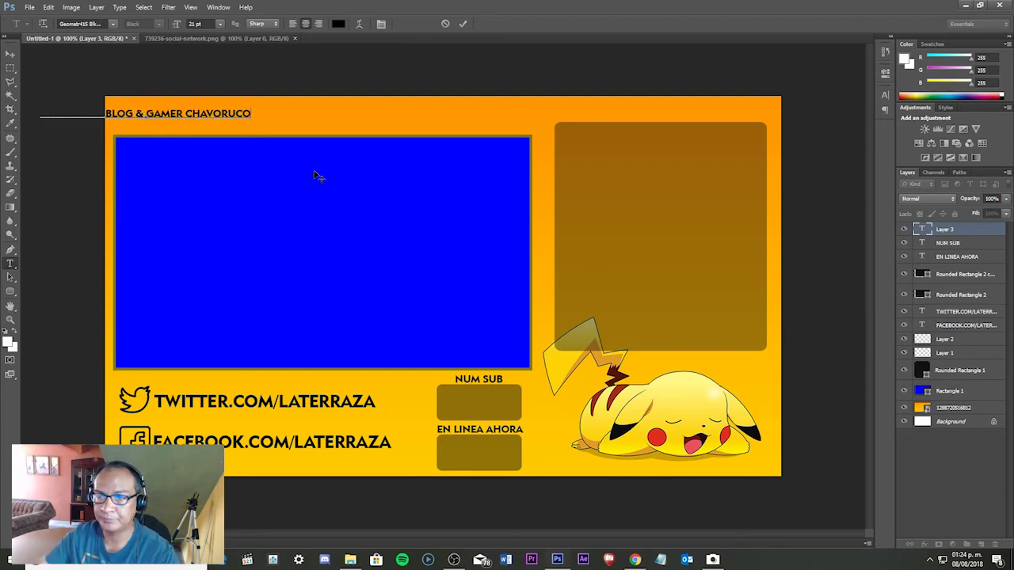
- Align the title with the blue rectangle's left edge and scale it to about 199% so it spans the rectangle's width
click(10, 53)
drag(121, 113, 196, 122)
key(ctrl+t)
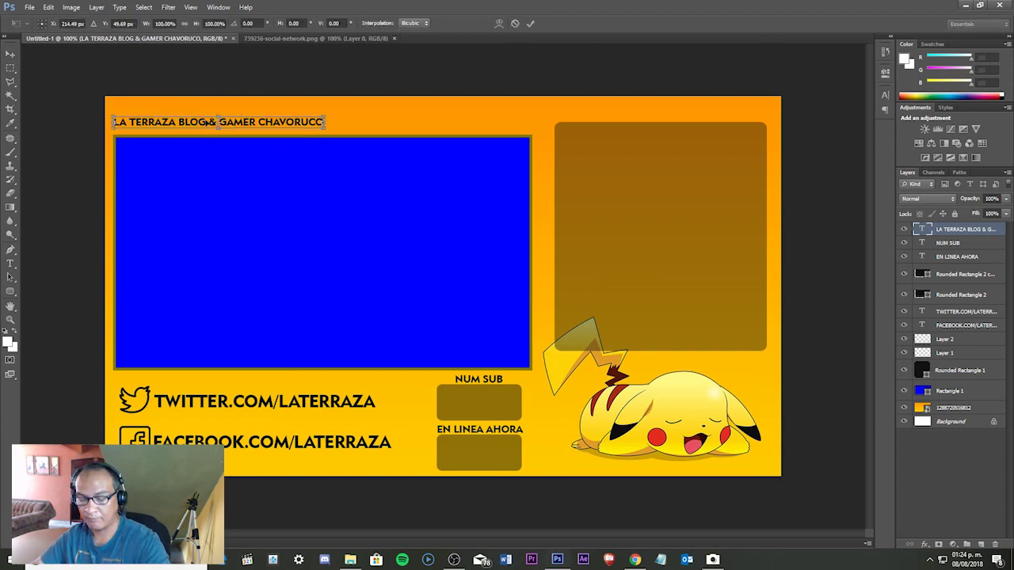
drag(321, 121, 532, 98)
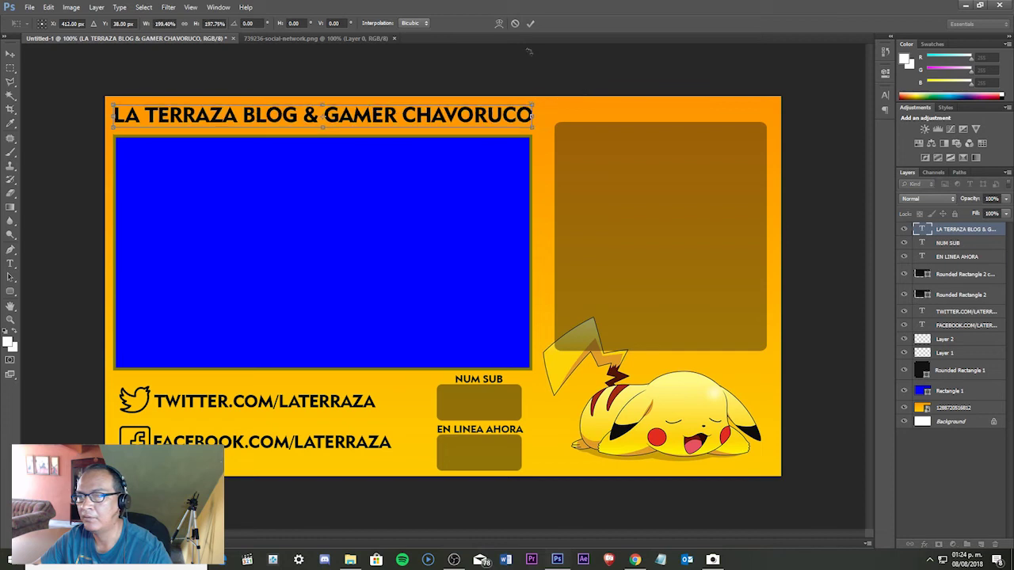
click(531, 25)
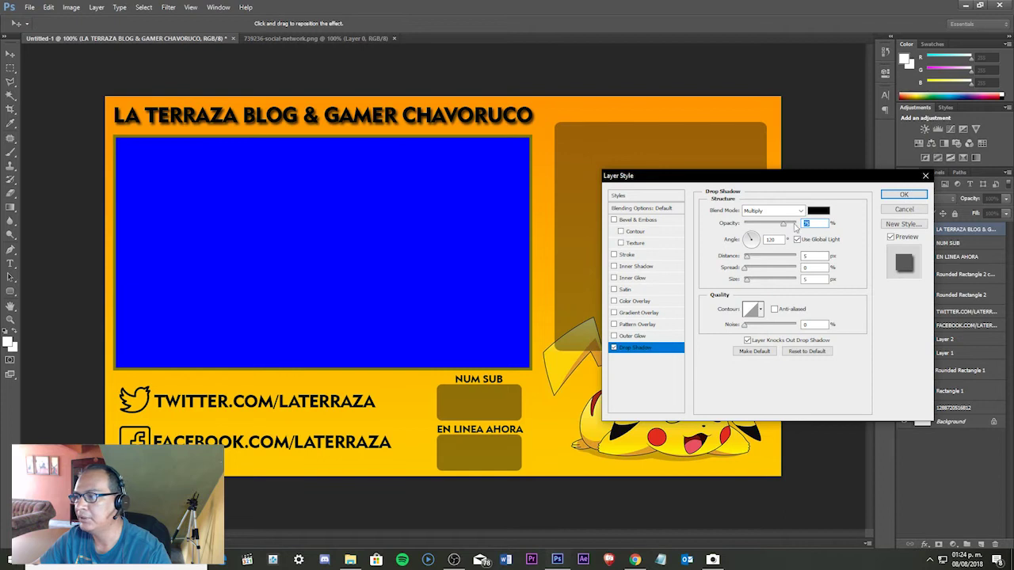
- Give the title a drop shadow at 37% opacity and a white (ffffff) outer glow in Normal blend mode
drag(782, 227, 765, 234)
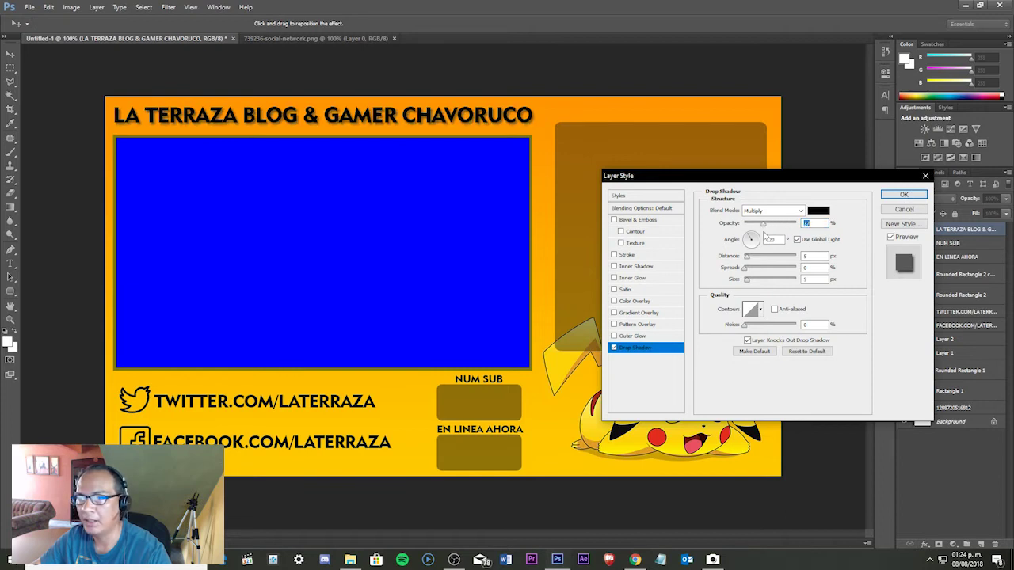
click(641, 339)
click(771, 210)
click(763, 225)
click(733, 248)
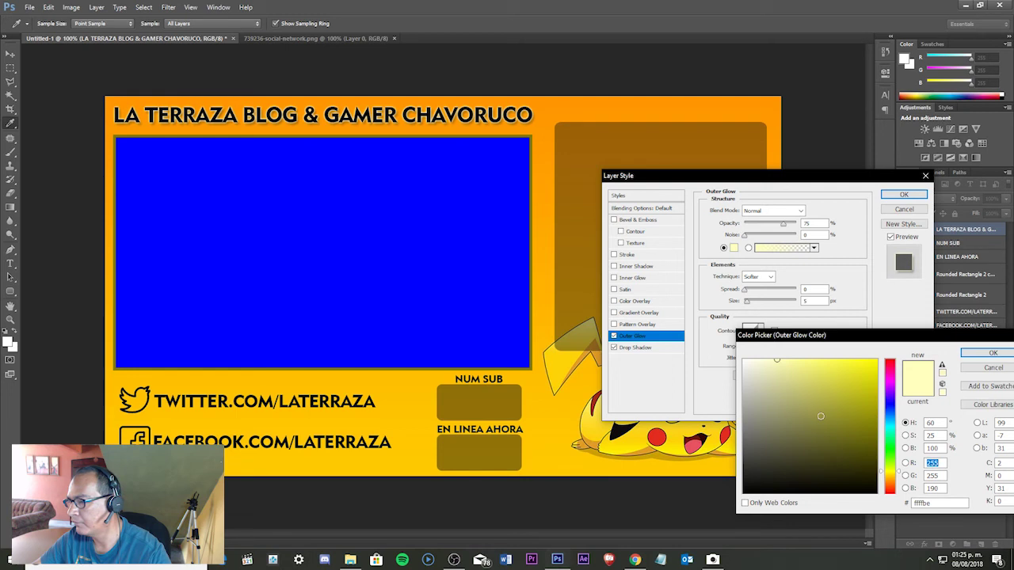
drag(753, 367, 732, 362)
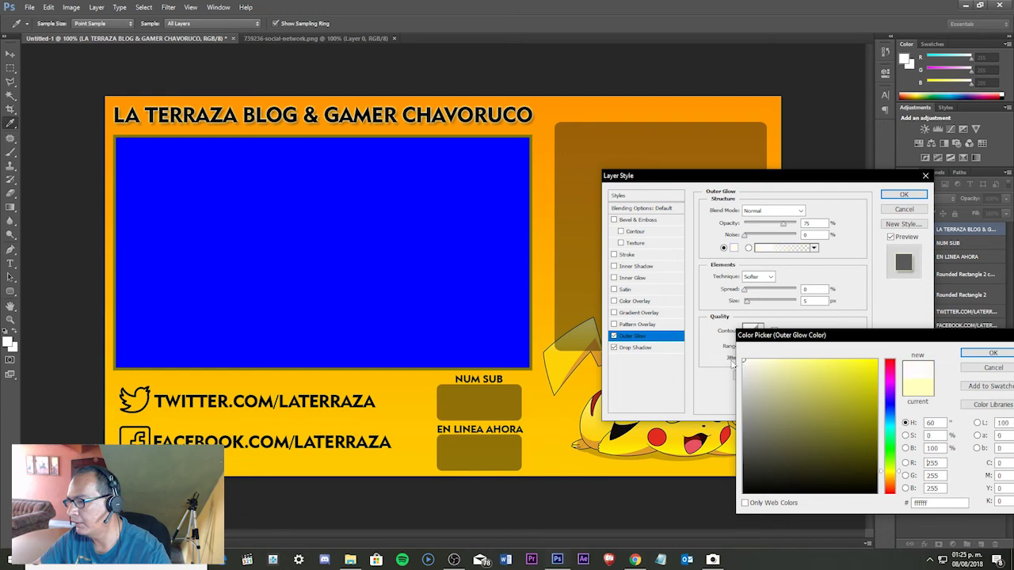
click(986, 355)
- Set the title's outer glow to 100% opacity, spread and range, with a curved anti-aliased contour and a smaller size
click(798, 225)
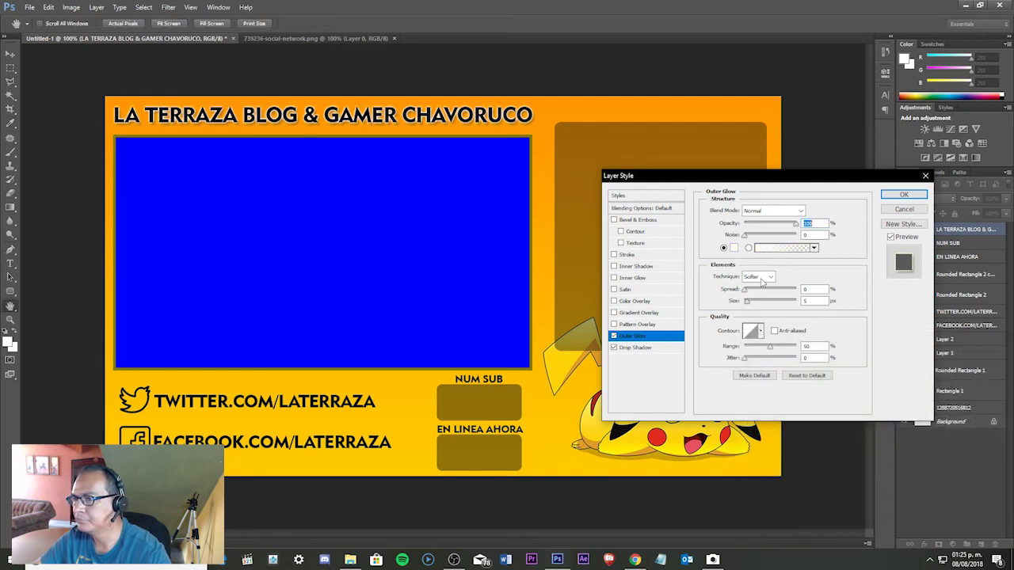
drag(747, 291, 823, 291)
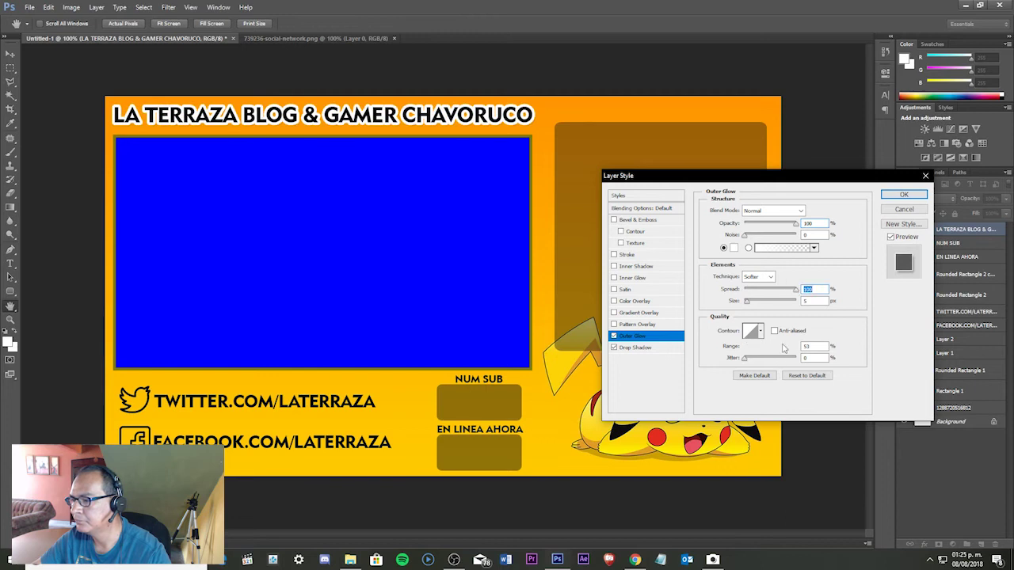
click(760, 331)
click(780, 338)
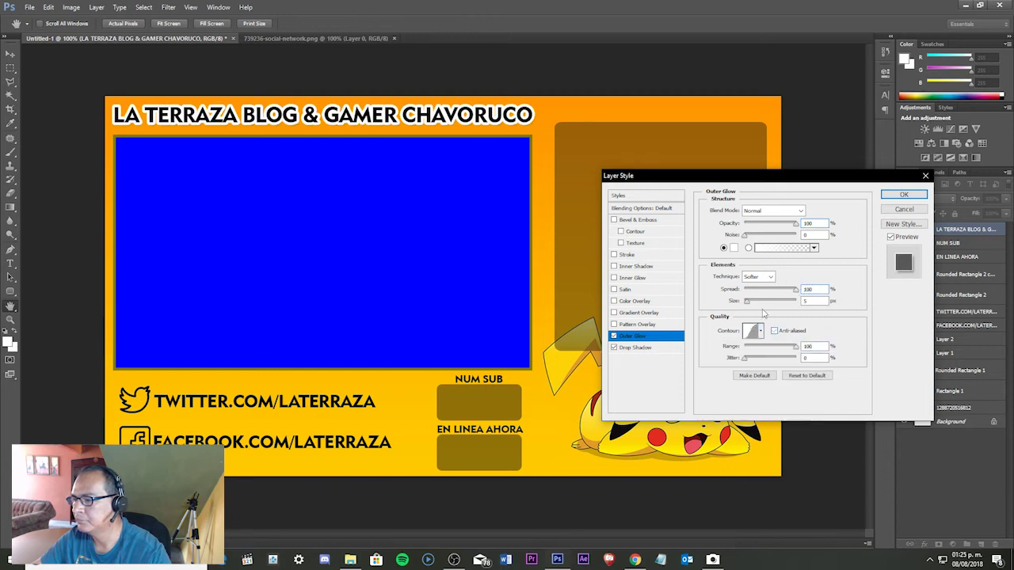
drag(748, 309, 745, 309)
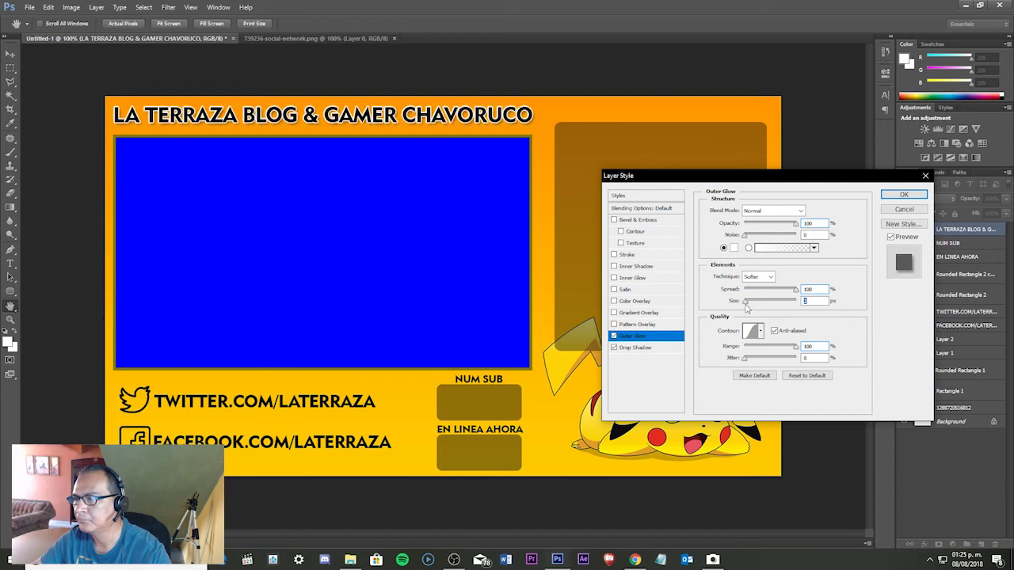
- Adjust the distance of the title's drop shadow and apply the layer style
click(640, 347)
drag(746, 258, 750, 259)
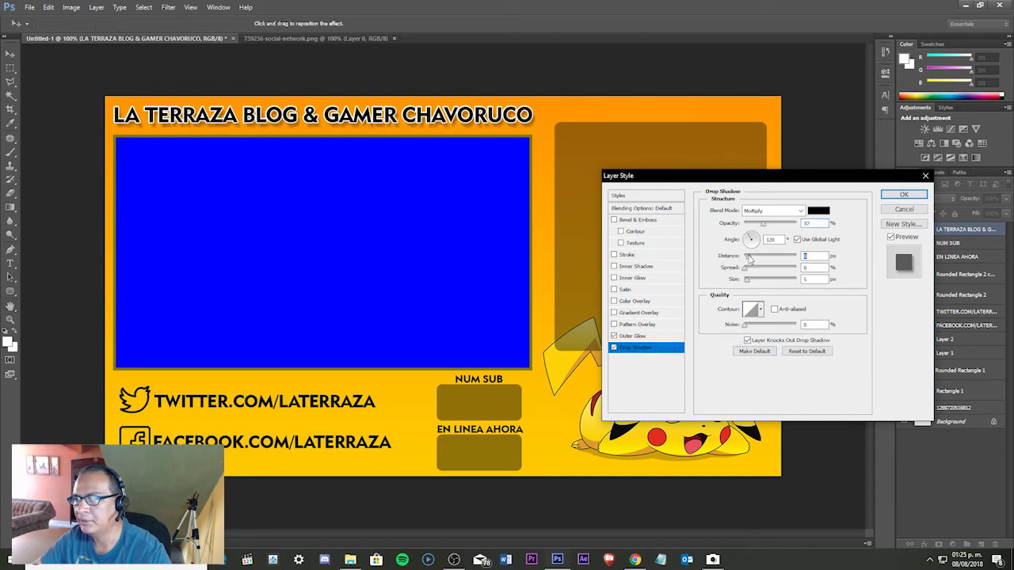
click(904, 194)
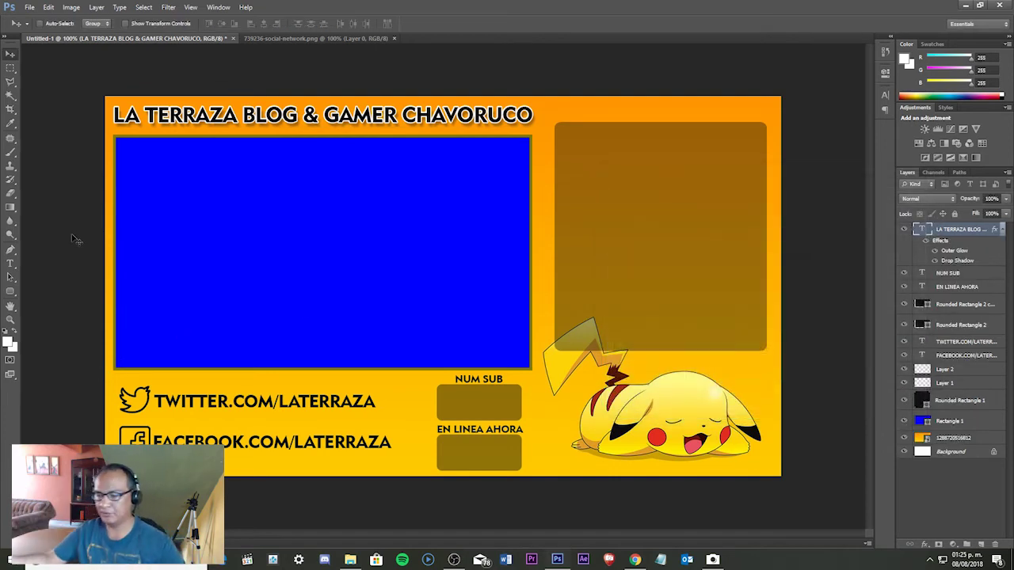
- Save a copy of the layout to the desktop as TEMPLATE NUEVO in PNG format with the default PNG options
click(31, 7)
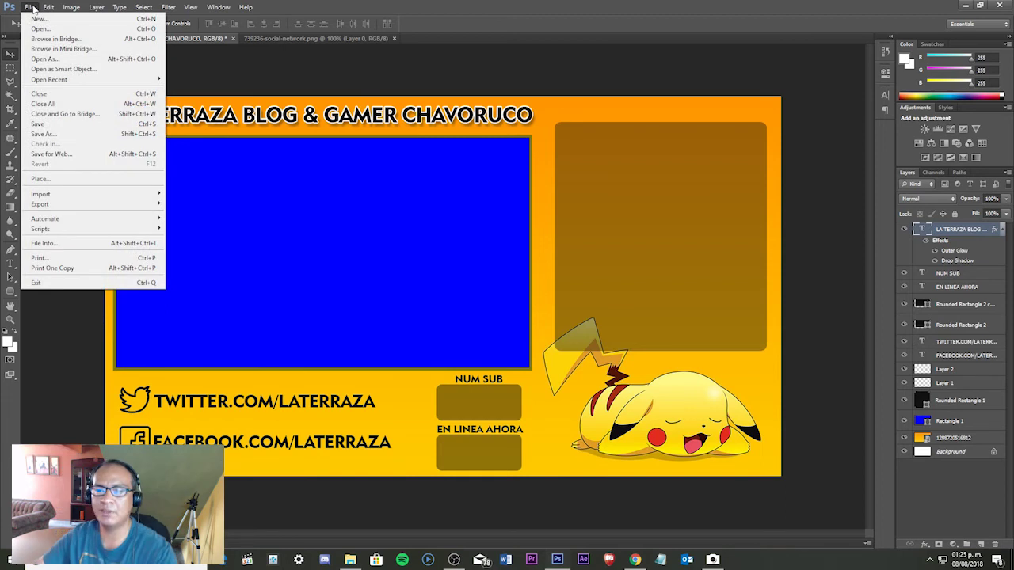
click(45, 133)
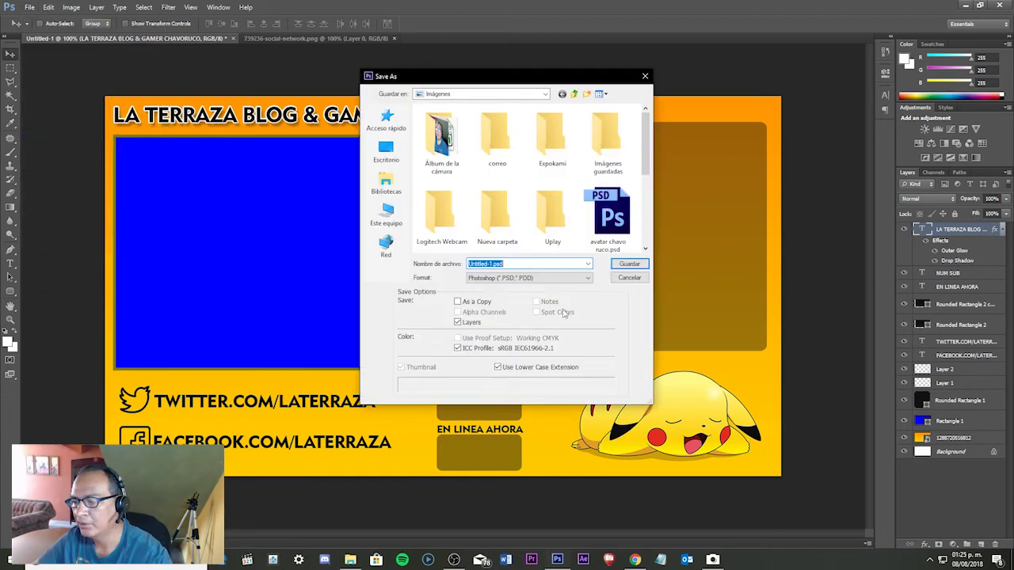
click(500, 278)
click(507, 285)
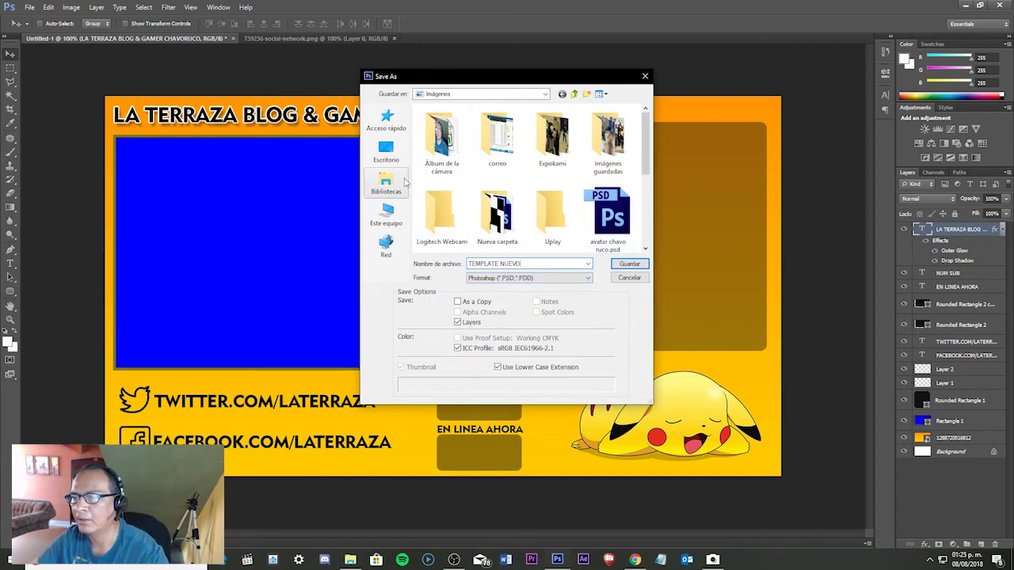
click(386, 150)
click(511, 278)
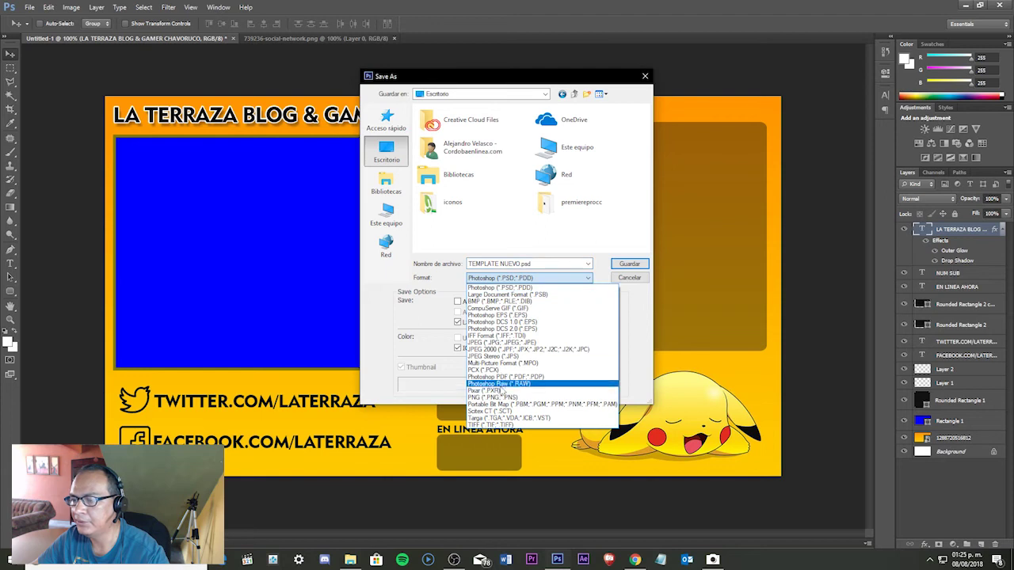
click(493, 397)
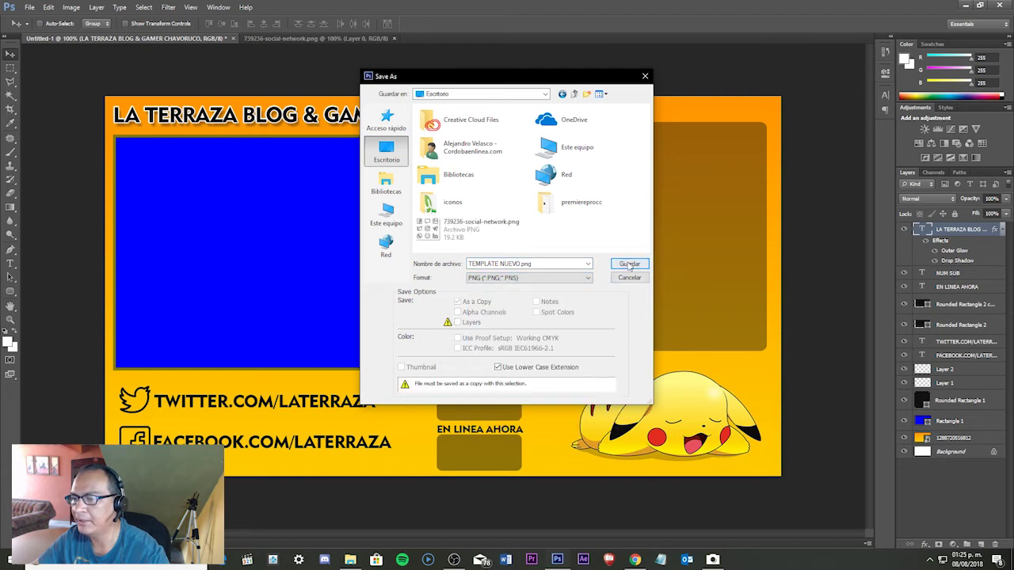
click(630, 264)
click(541, 176)
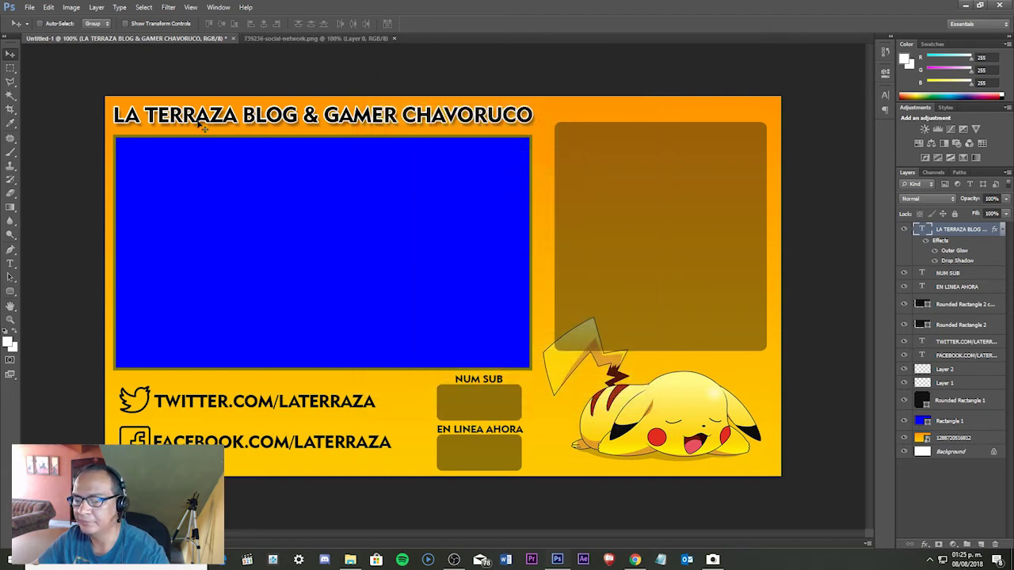
- Open TEMPLATE NUEVO.png from the desktop as a separate document in Photoshop
click(964, 6)
double_click(17, 384)
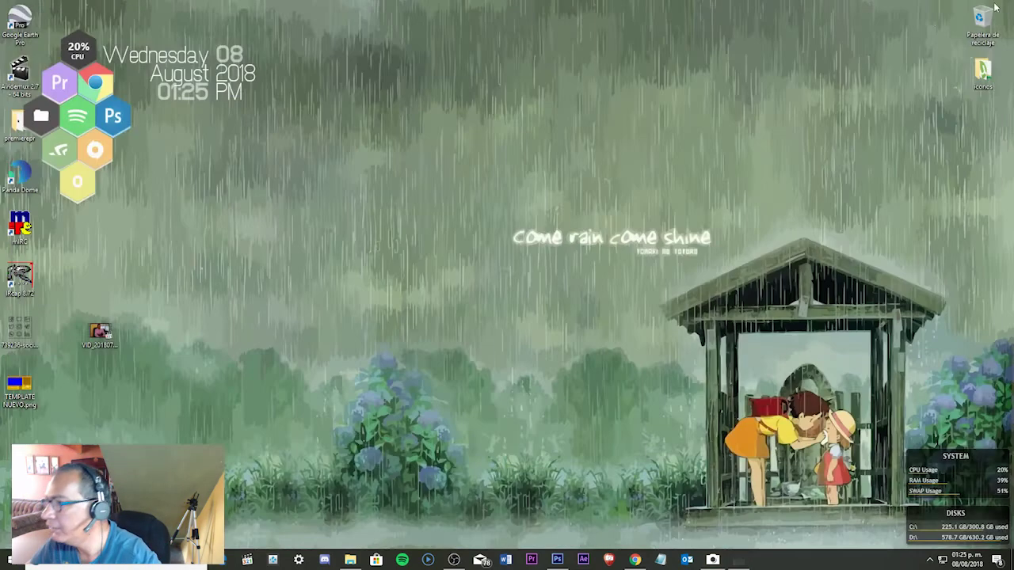
click(1000, 8)
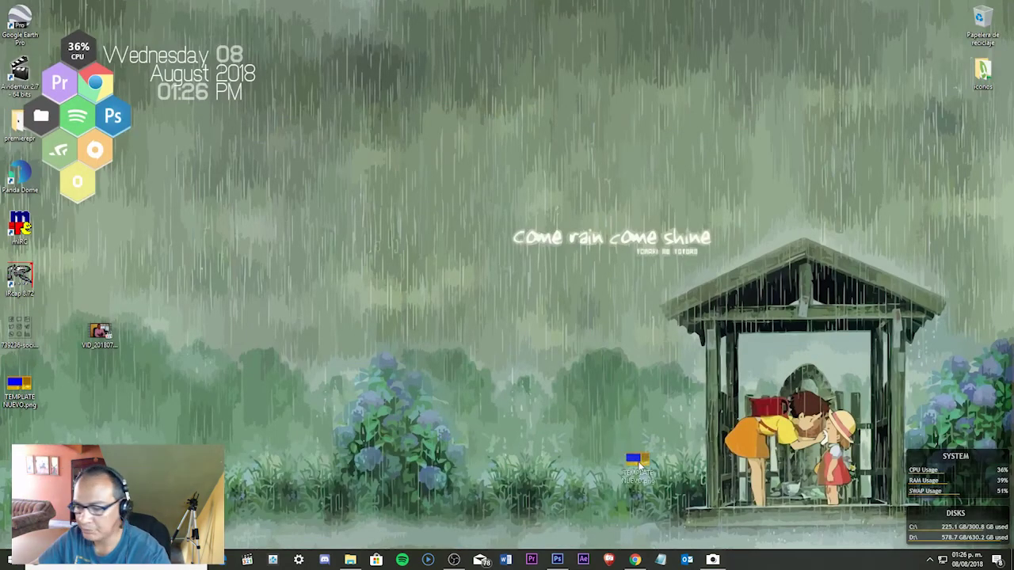
click(557, 559)
drag(557, 560, 442, 38)
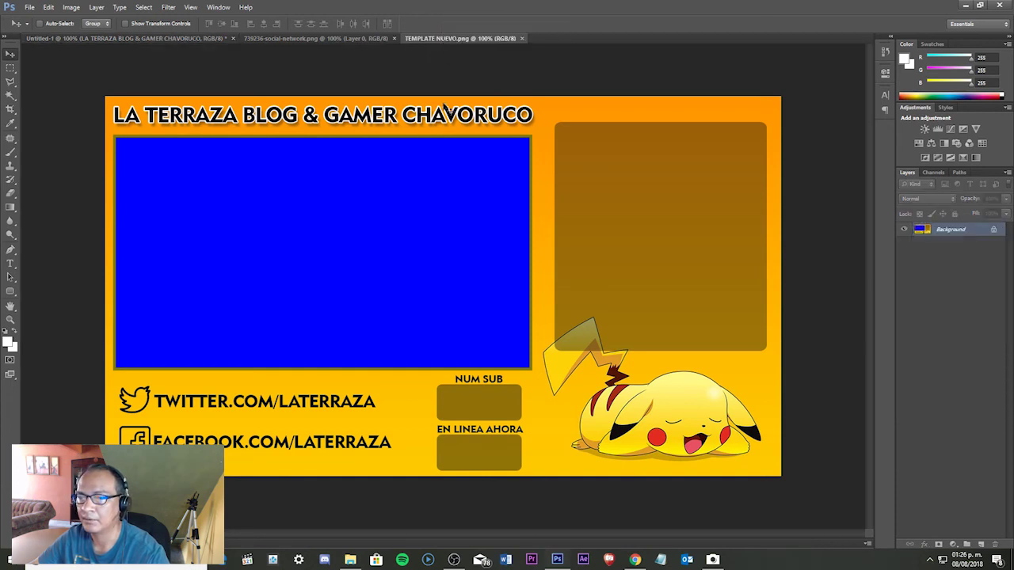
- Convert the background to a regular layer, delete the blue rectangle's area with a Magic Wand selection, and save the PNG
click(11, 95)
click(270, 220)
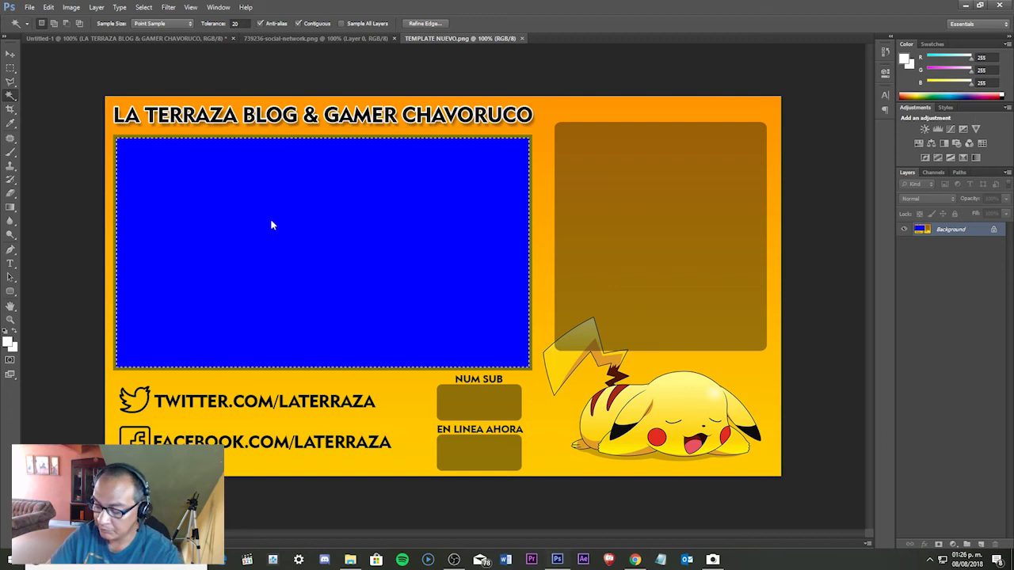
key(shift+F5)
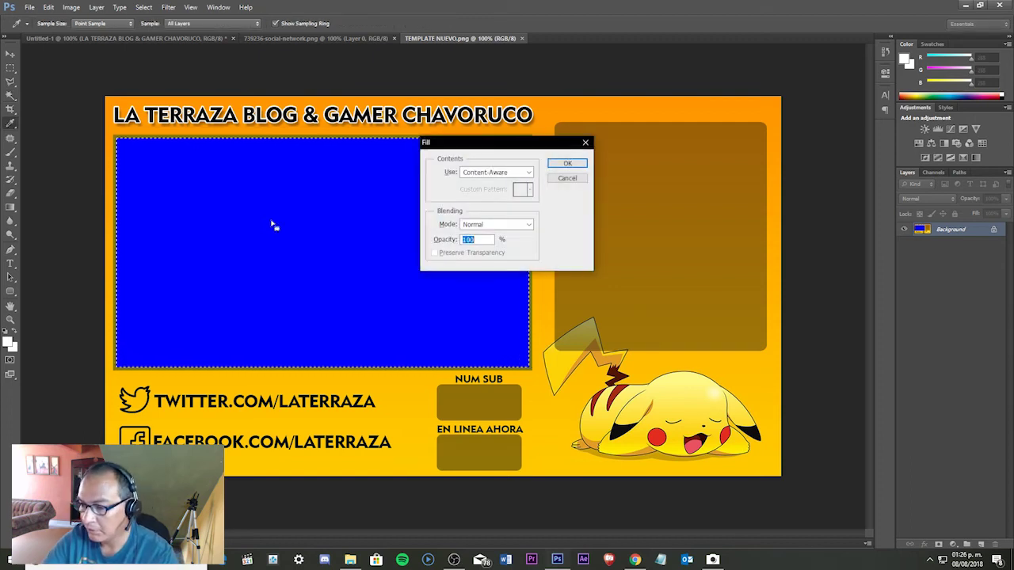
click(577, 179)
double_click(994, 230)
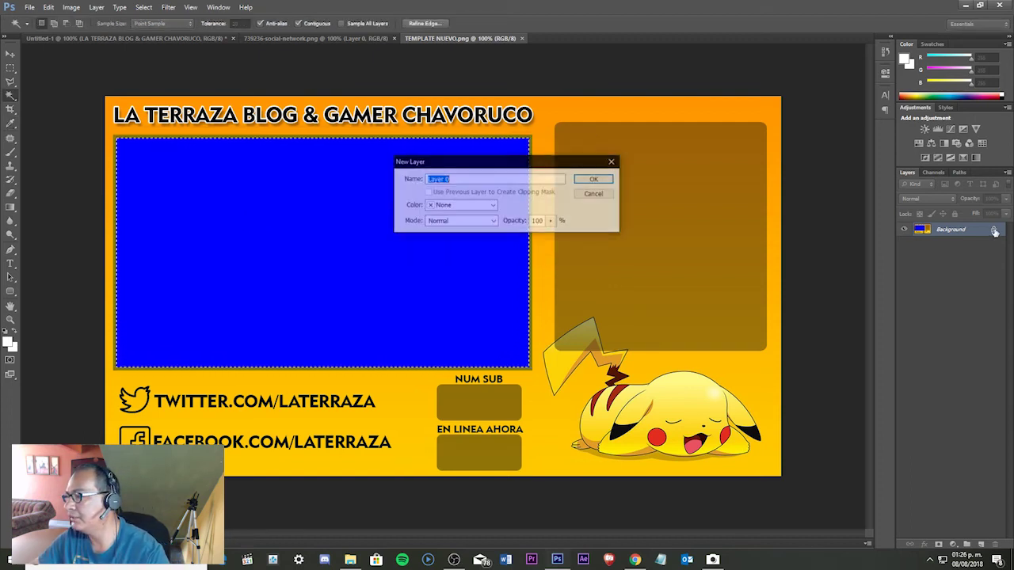
click(593, 178)
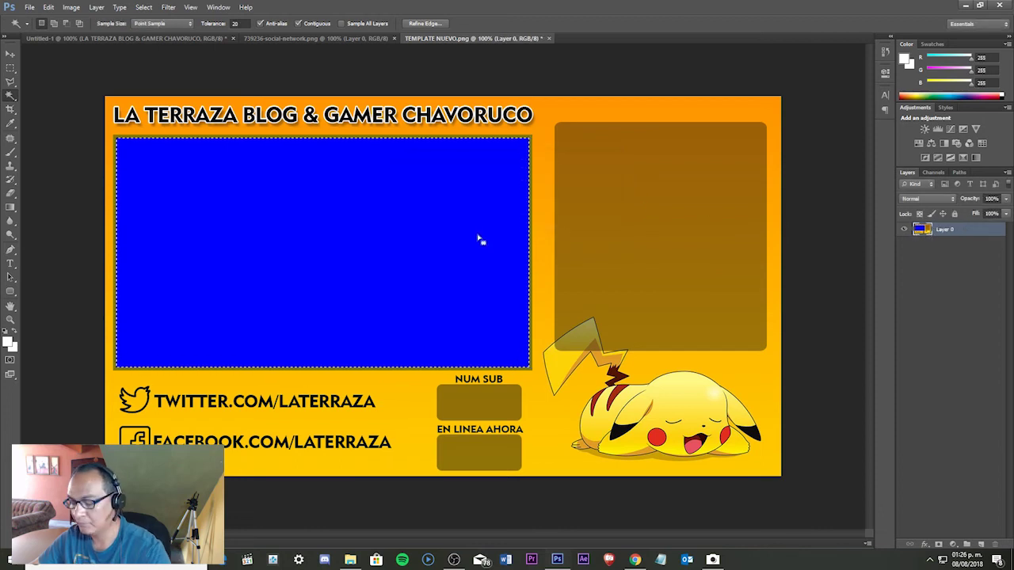
key(Delete)
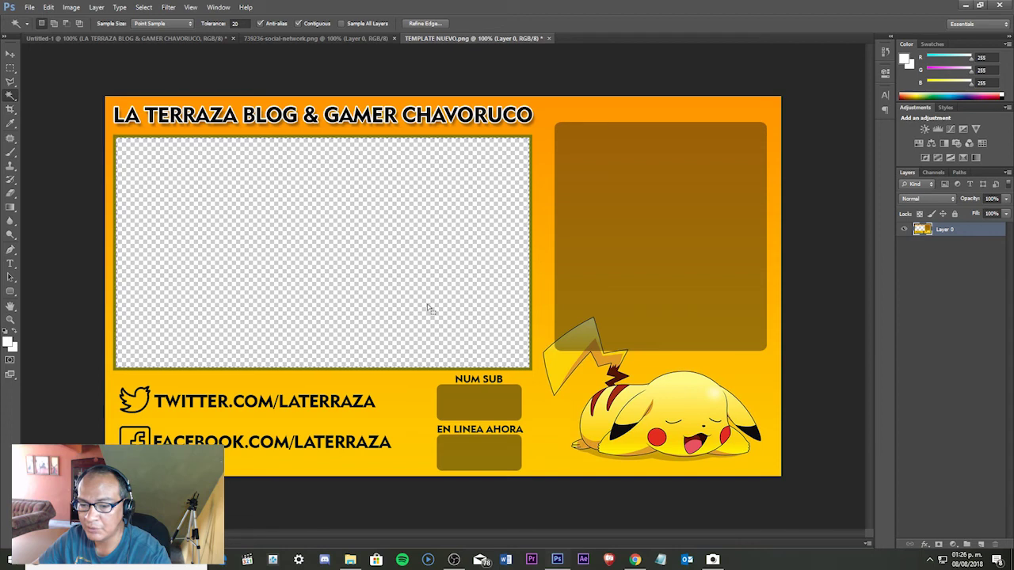
key(v)
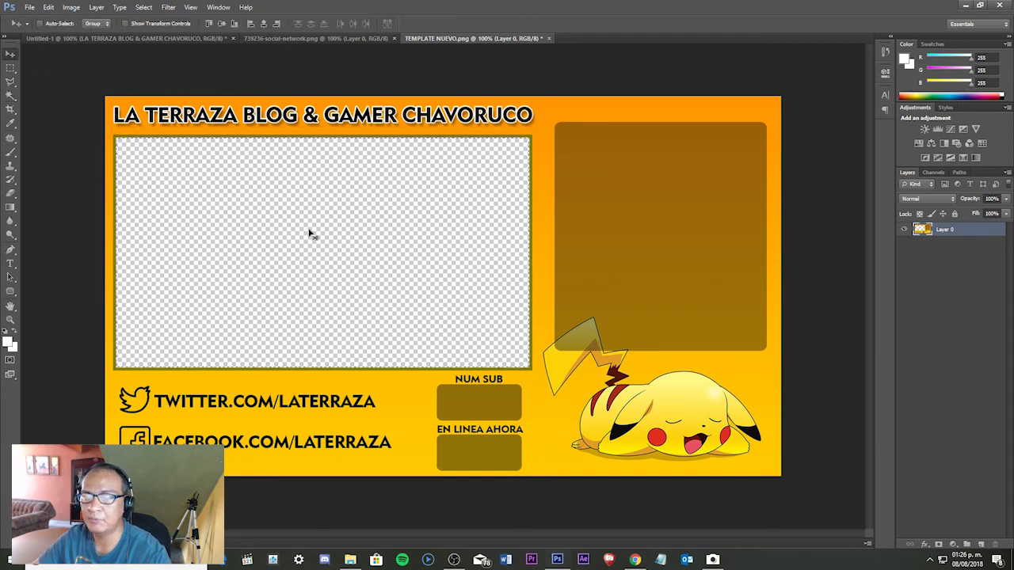
click(29, 7)
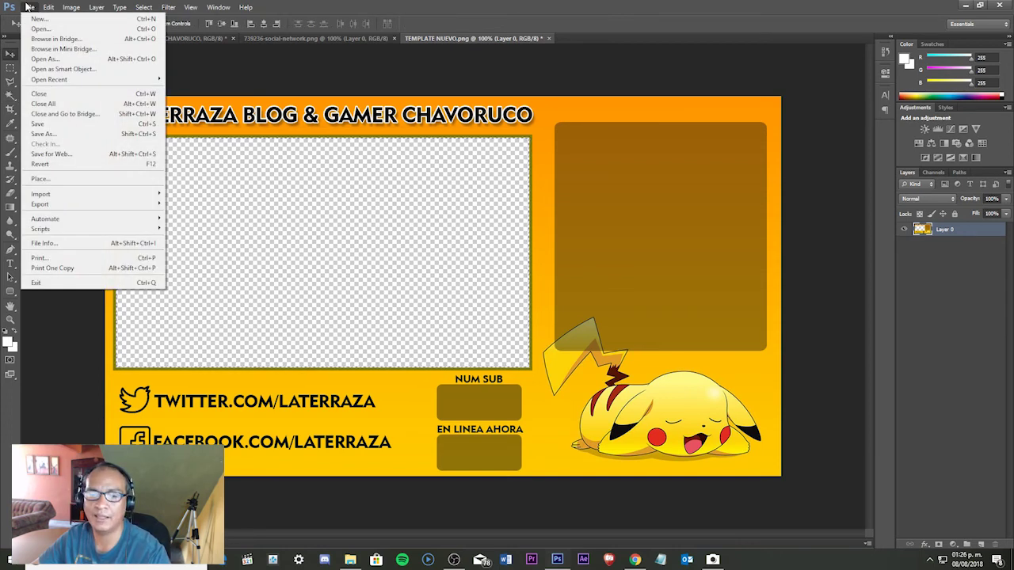
click(49, 125)
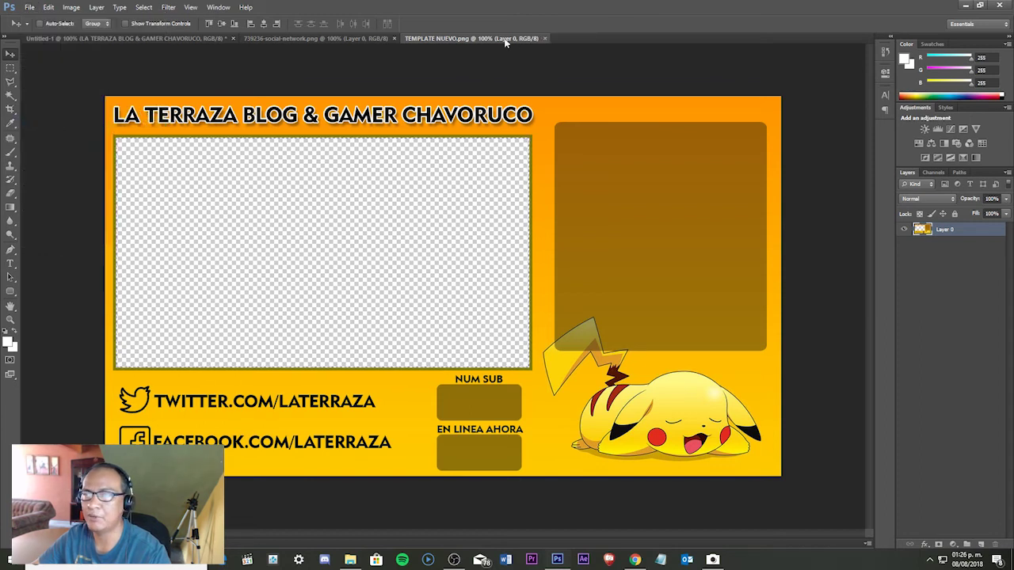
- Switch to OBS and add a new image source named TEMPLATE DEMO to the empty scene
click(454, 561)
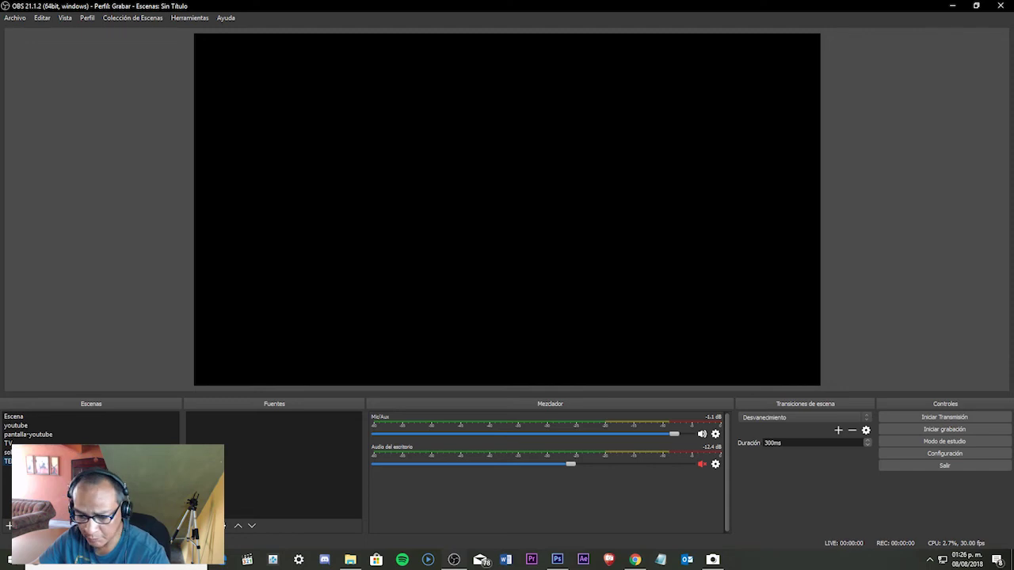
click(193, 526)
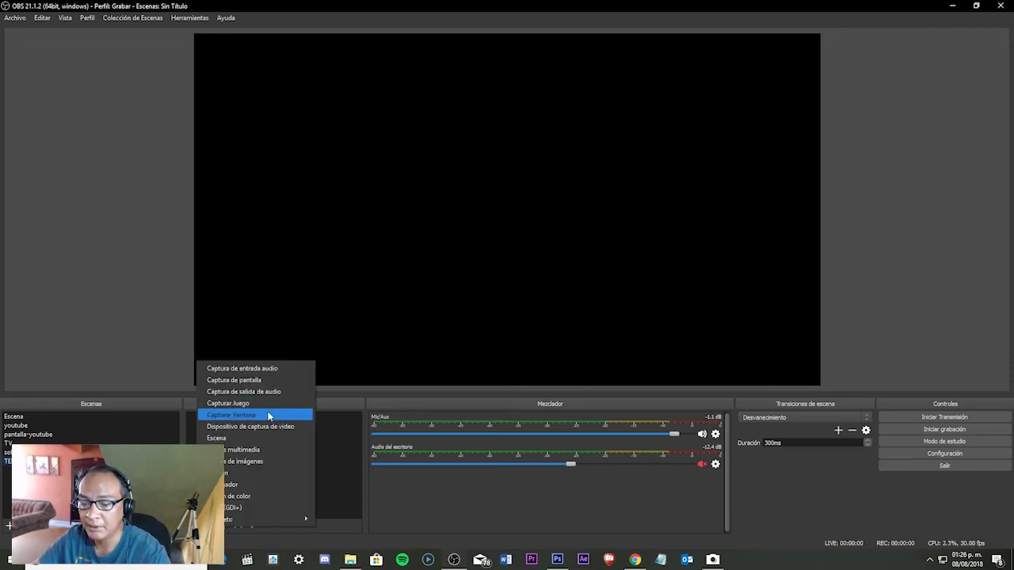
click(267, 472)
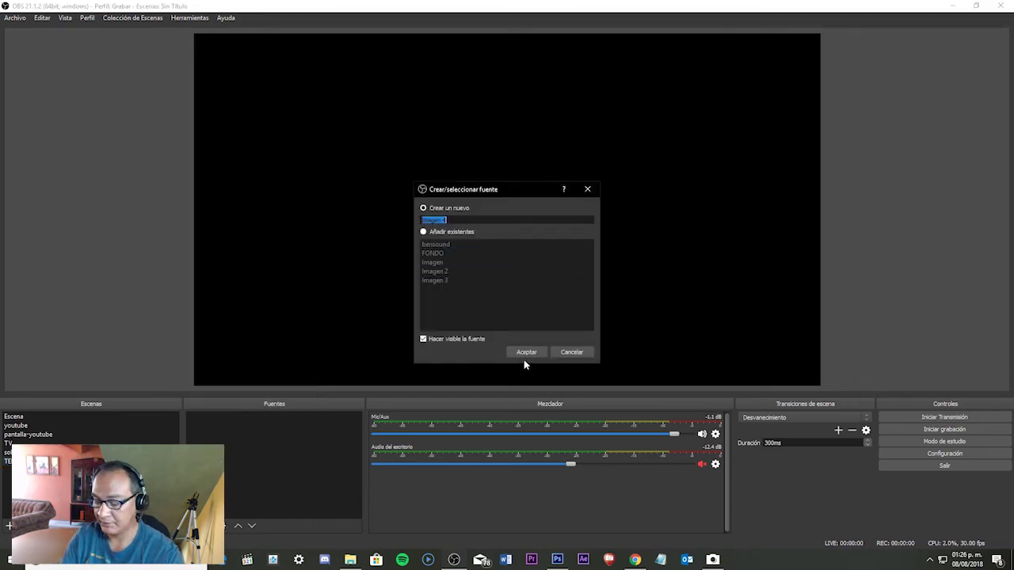
text(TEMPLATE)
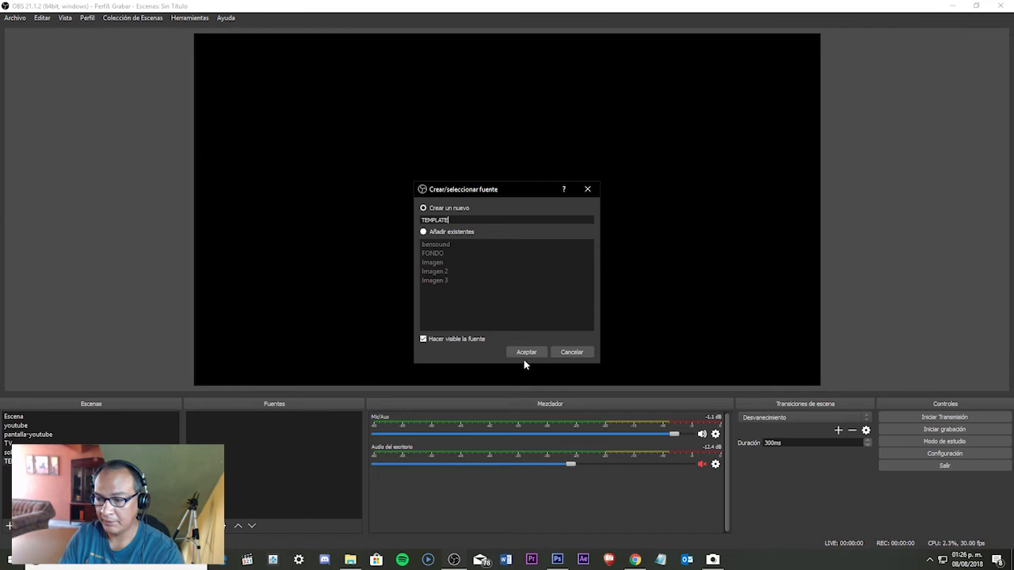
click(524, 355)
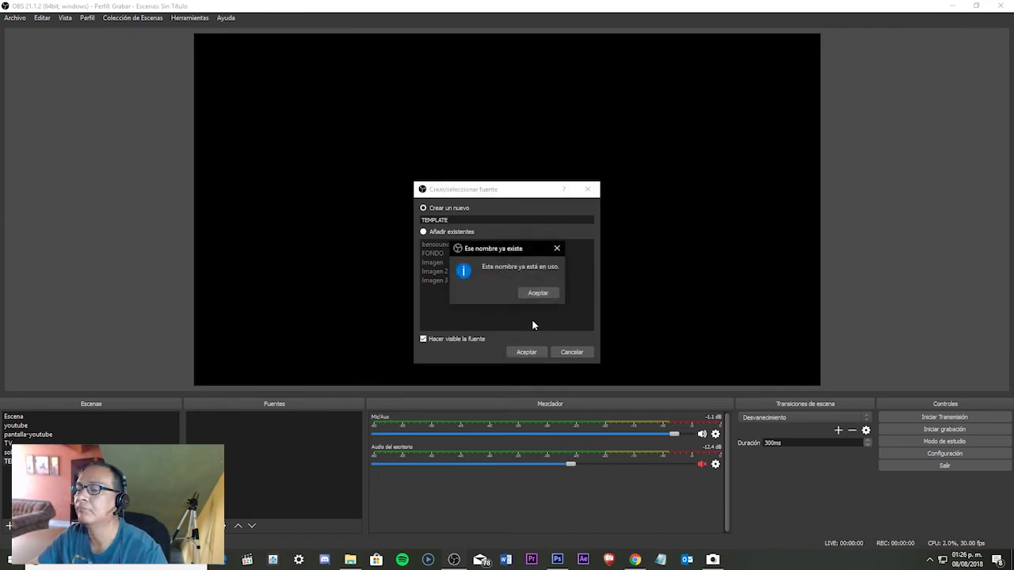
click(538, 292)
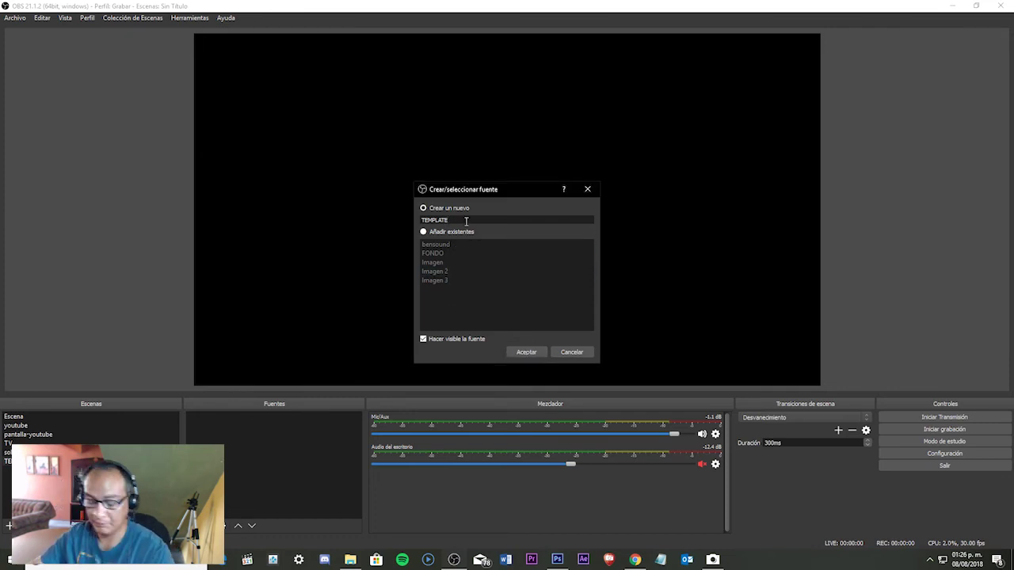
text(DEMO)
click(527, 352)
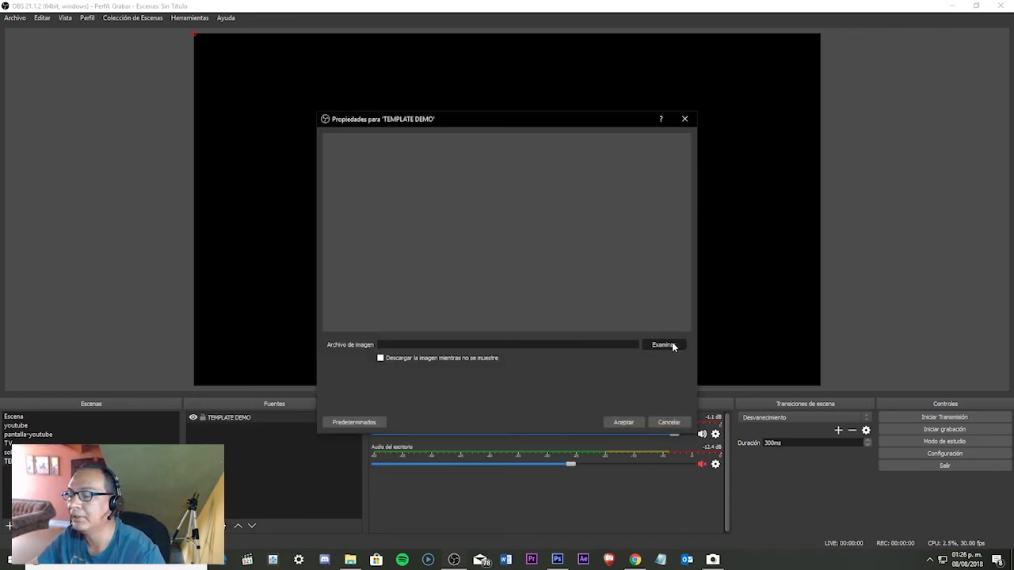
- Load TEMPLATE NUEVO.png from the desktop into the TEMPLATE DEMO source and scale it to fill the whole canvas
click(663, 345)
click(48, 79)
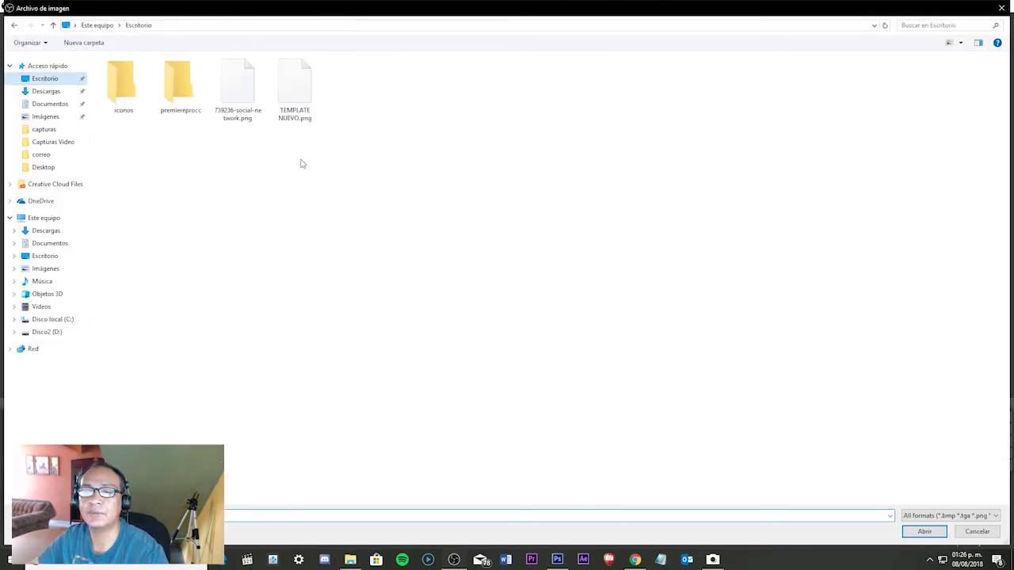
double_click(298, 98)
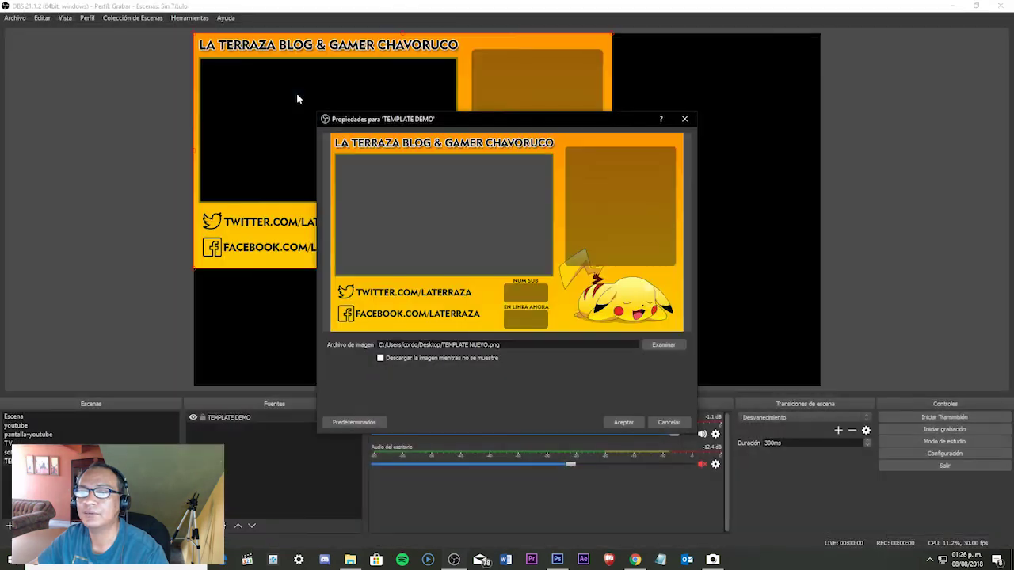
click(625, 422)
drag(616, 270, 819, 394)
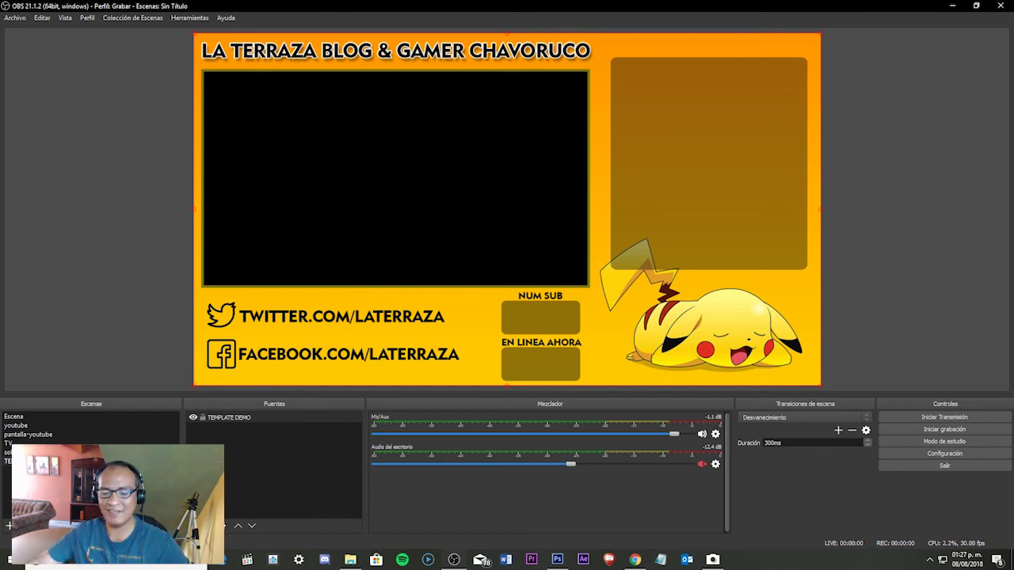
- Add another new image source named CAMARA FALSA to the scene
click(194, 525)
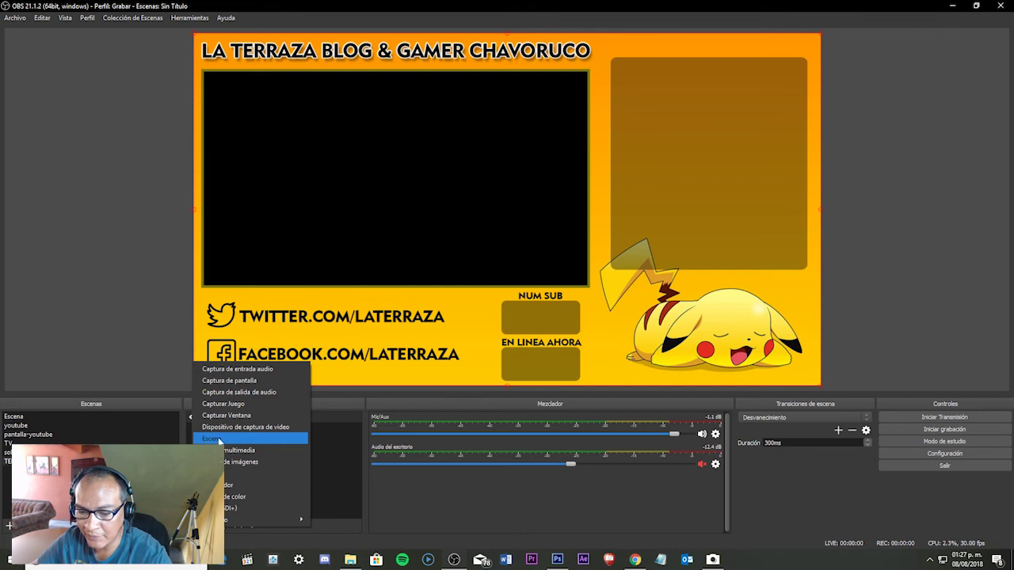
click(238, 461)
text(CAMARA FALSA)
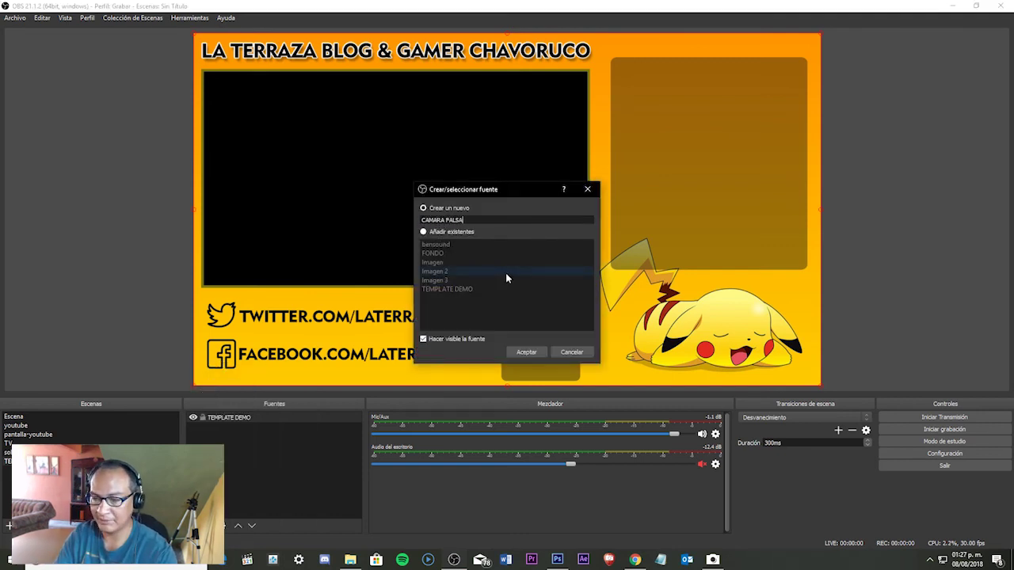
key(Return)
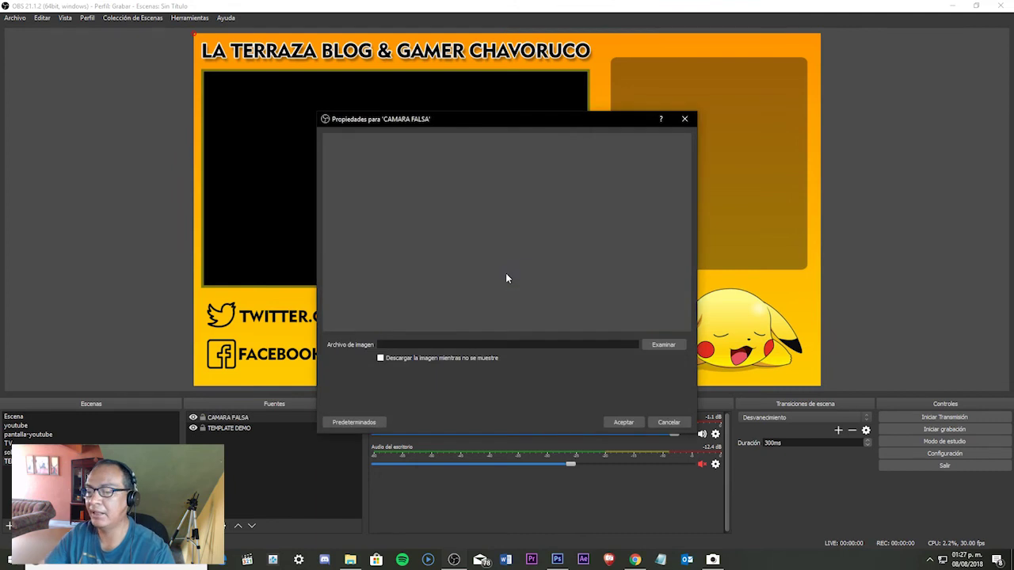
- Load 80b3b055d8cf53c48b-_dsc1549-C-1078x801.jpg, the photo of the pointing man, from the Imágenes folder into the CAMARA FALSA source
click(663, 345)
click(48, 270)
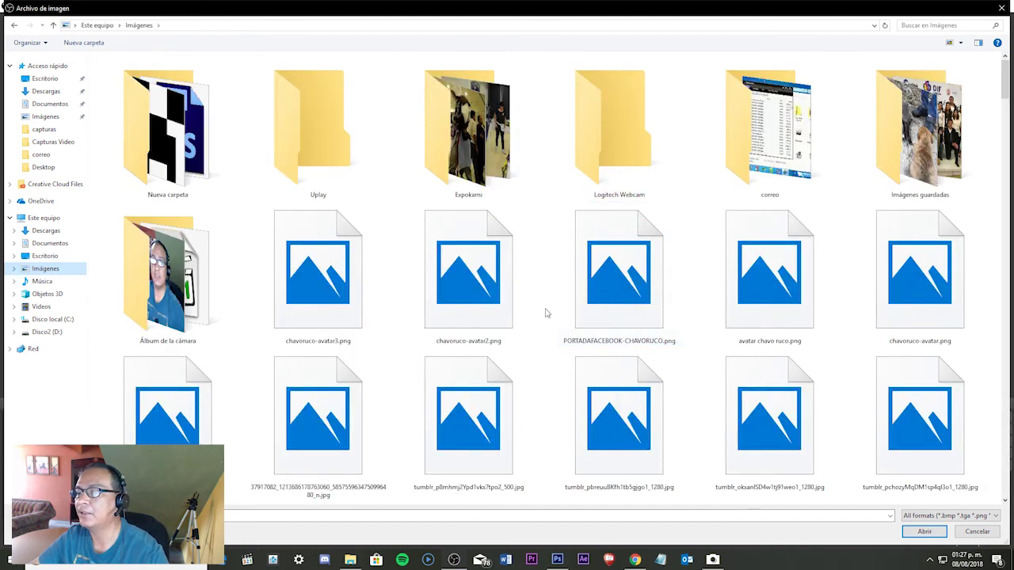
scroll(546, 311, down, 1)
scroll(549, 311, down, 1)
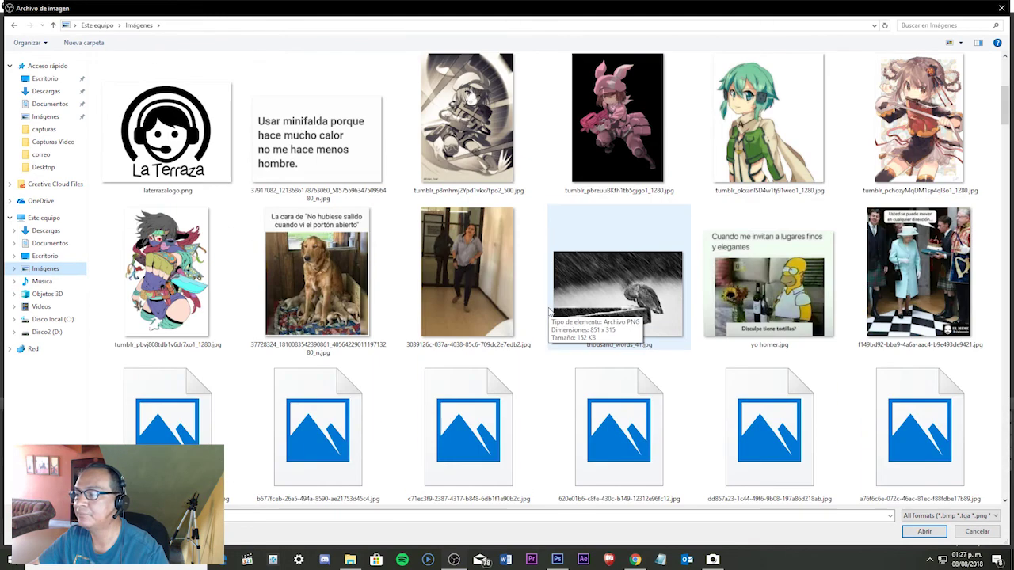
scroll(549, 311, down, 1)
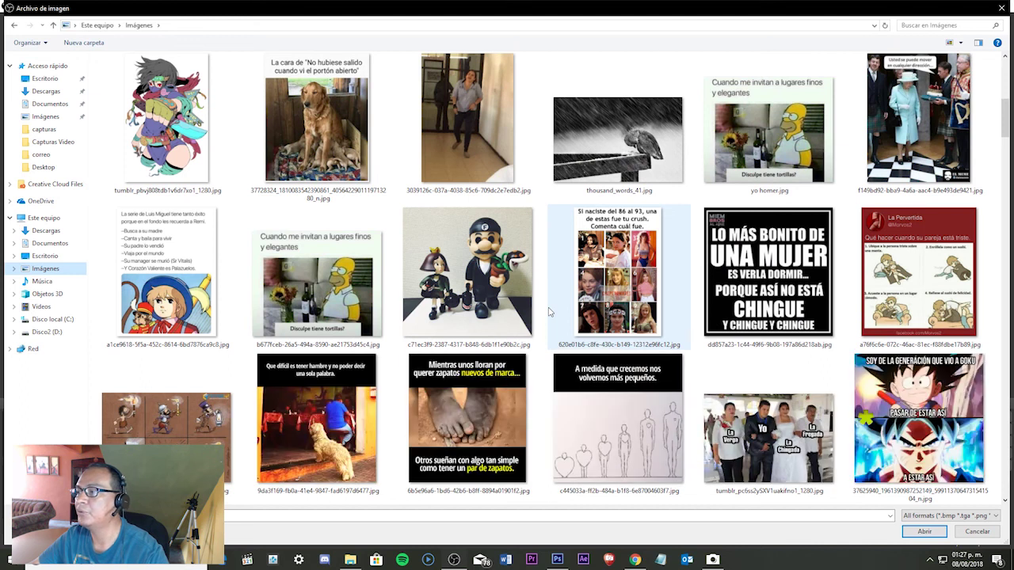
scroll(549, 312, down, 2)
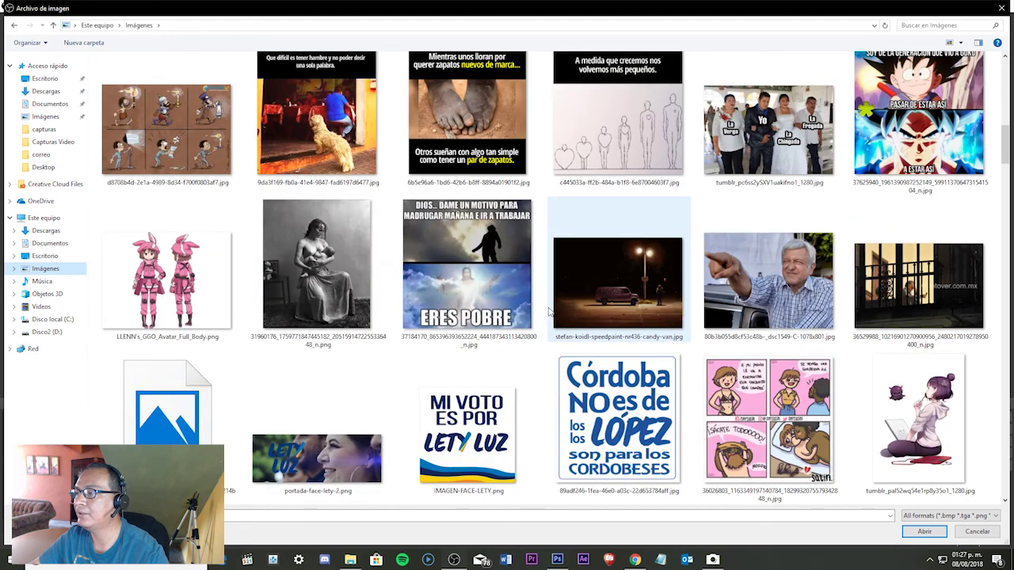
double_click(798, 277)
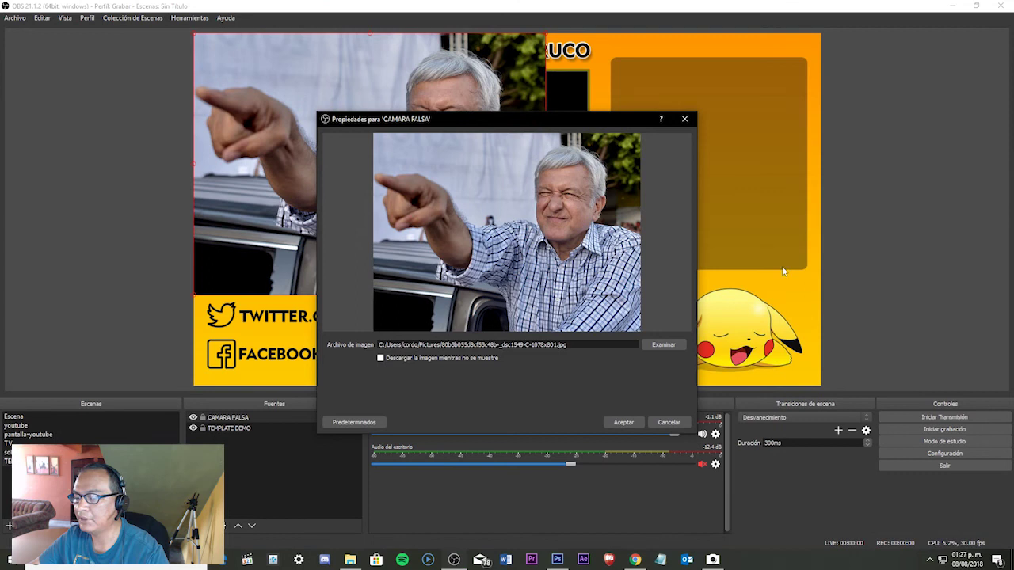
click(624, 422)
- Position and enlarge the CAMARA FALSA photo to span the width of the template's transparent window, and order it behind TEMPLATE DEMO
drag(387, 209, 395, 246)
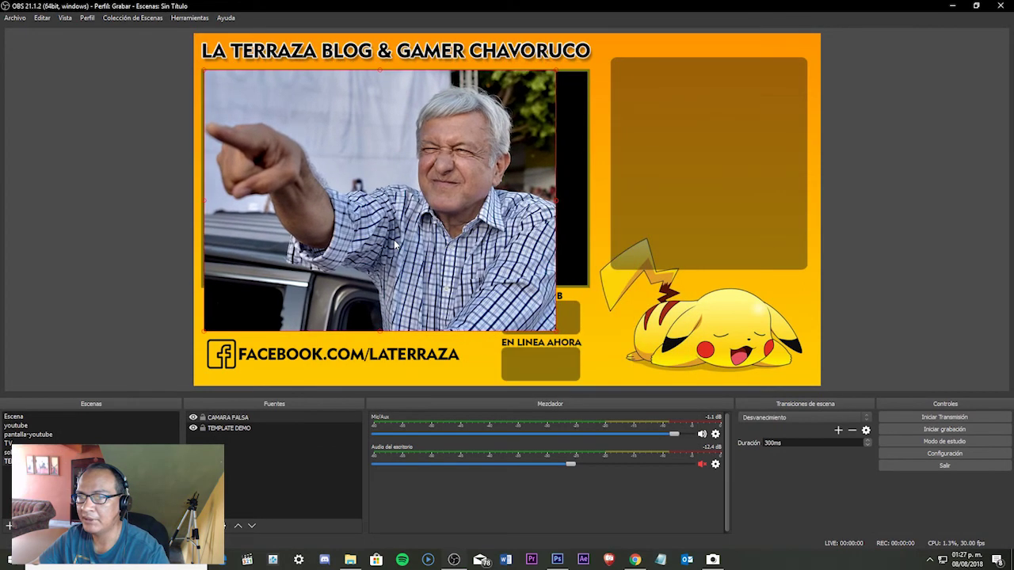
drag(560, 338, 590, 321)
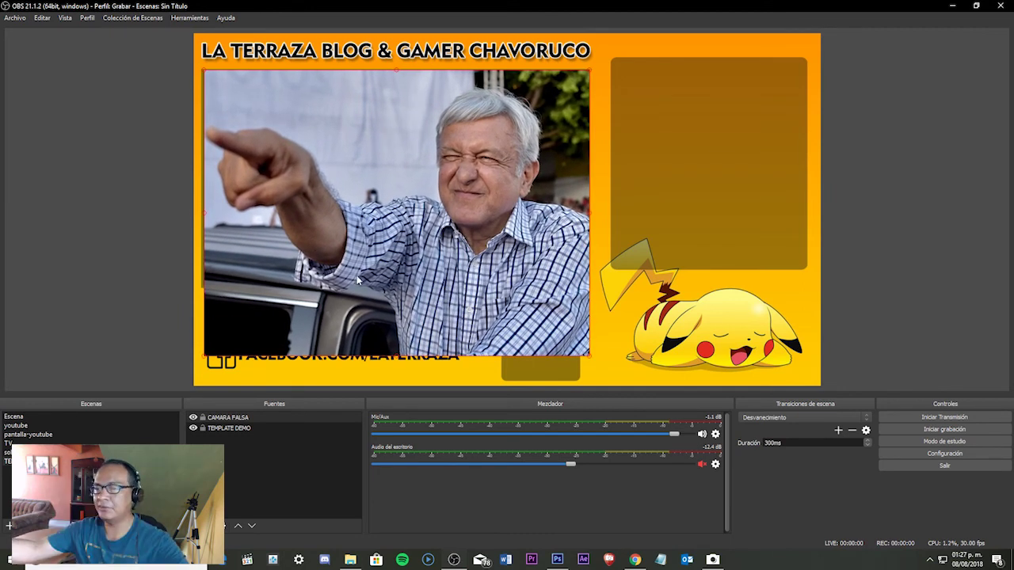
click(237, 418)
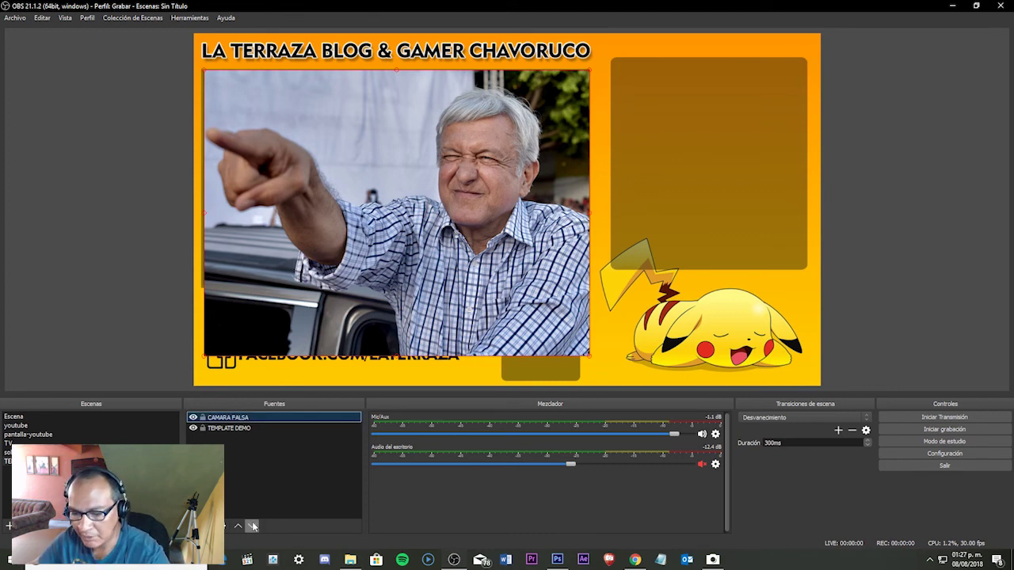
click(253, 525)
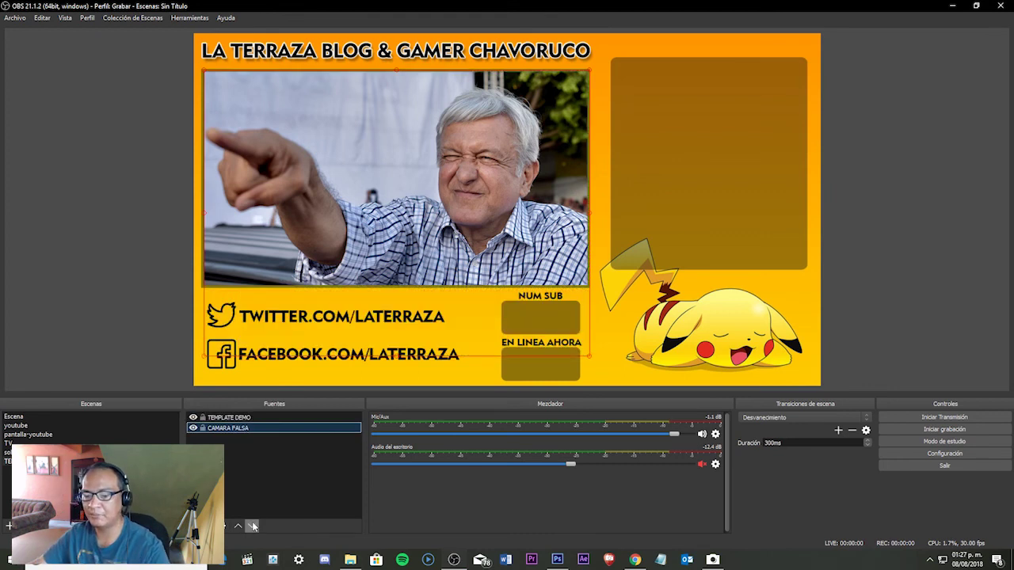